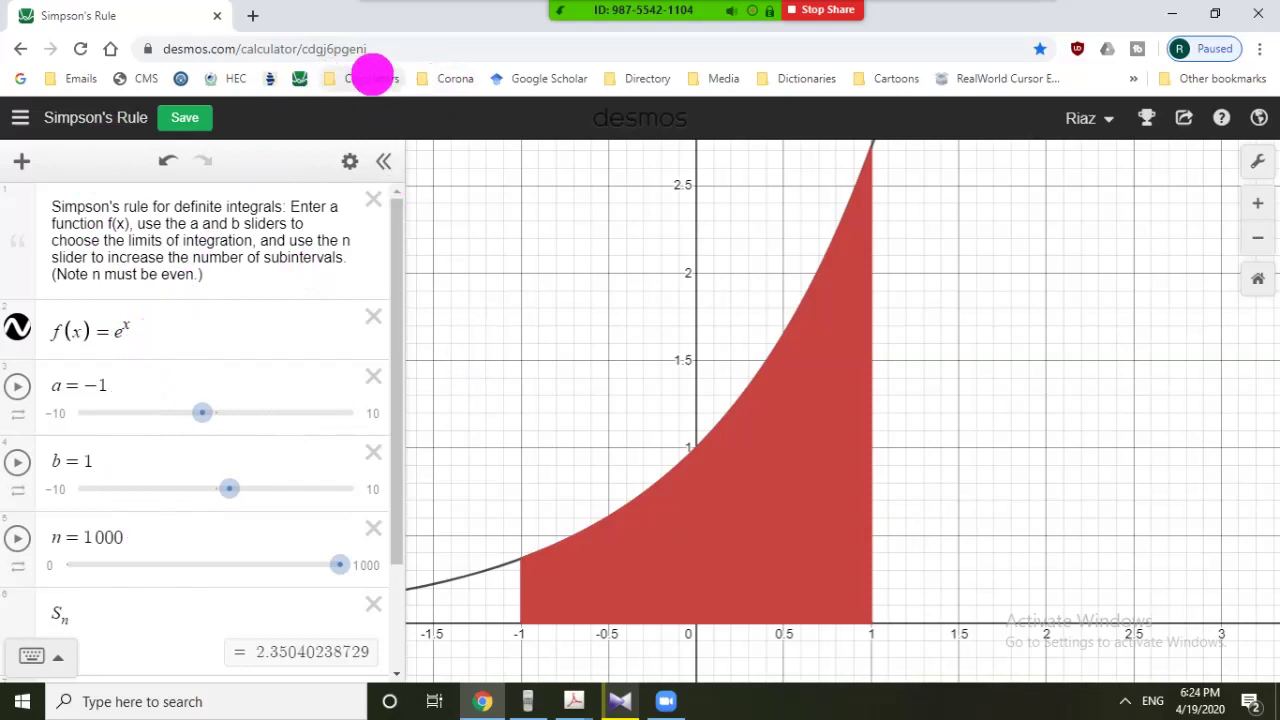
# Open the bookmarked Midpoint Rule graph from the Calculators bookmarks.
pyautogui.click(358, 77)
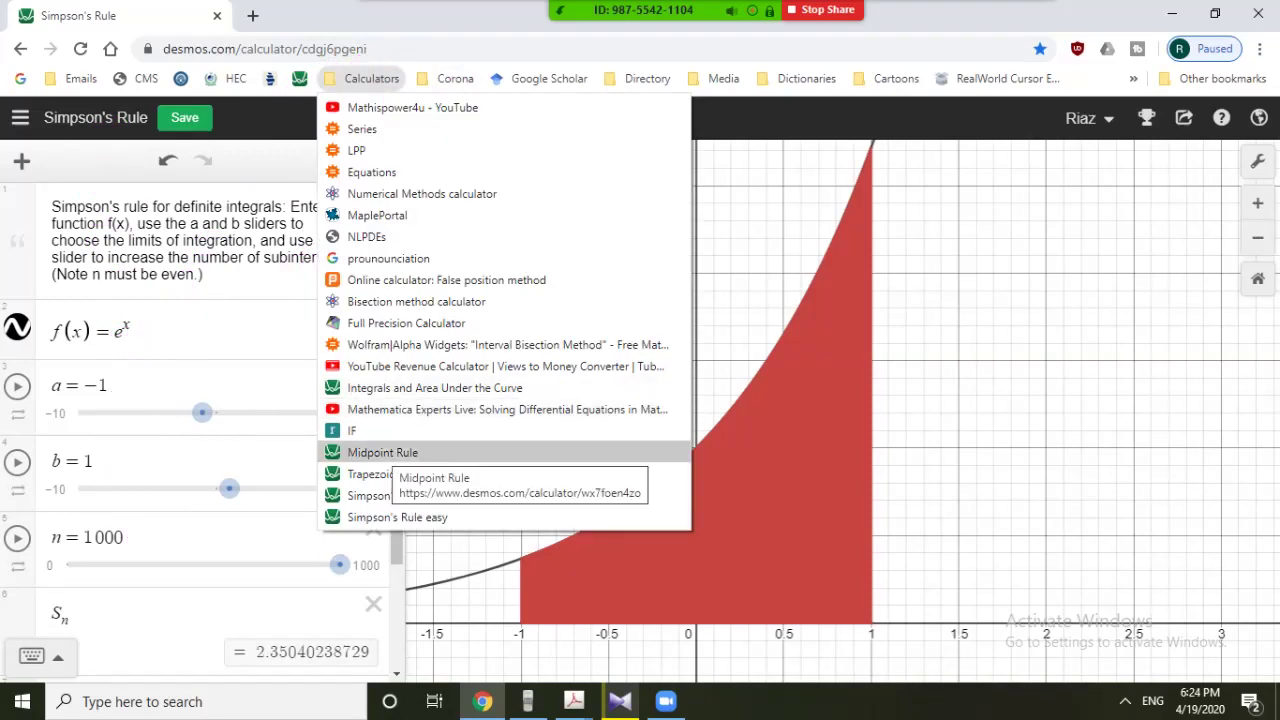
pyautogui.click(381, 452)
pyautogui.click(733, 183)
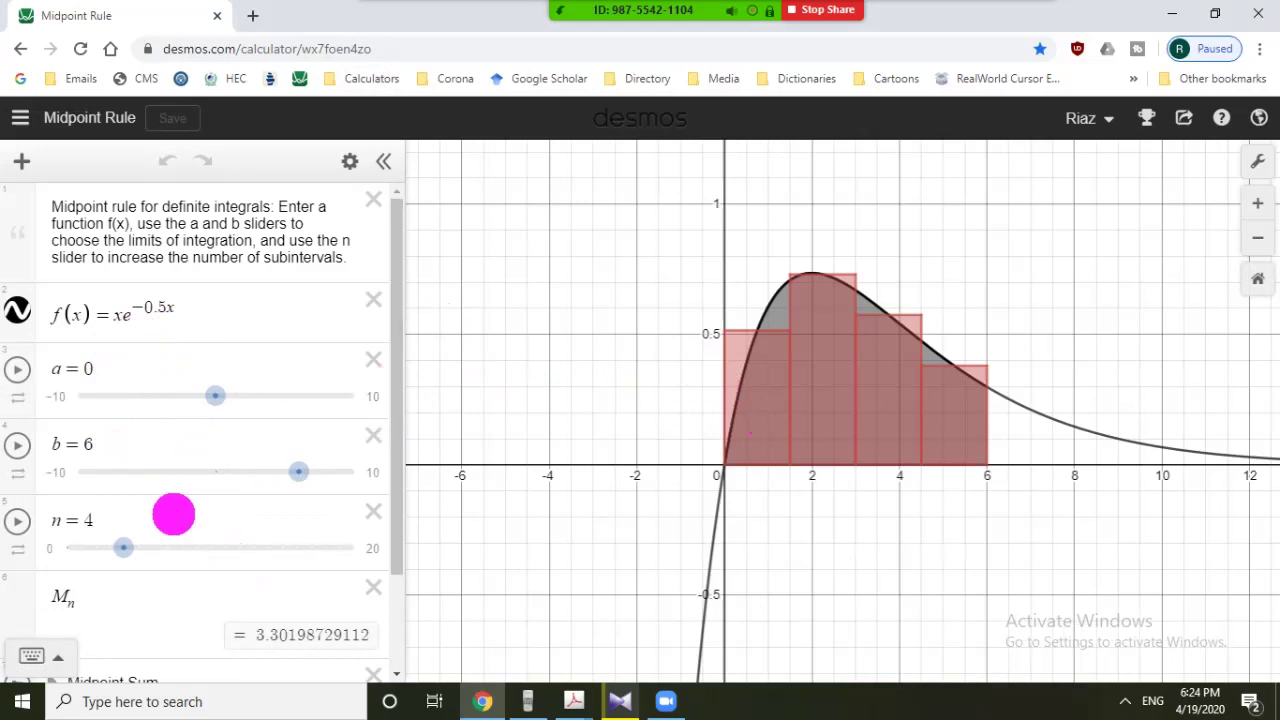
# Replace the function definition with f(x) = e^x.
pyautogui.click(215, 312)
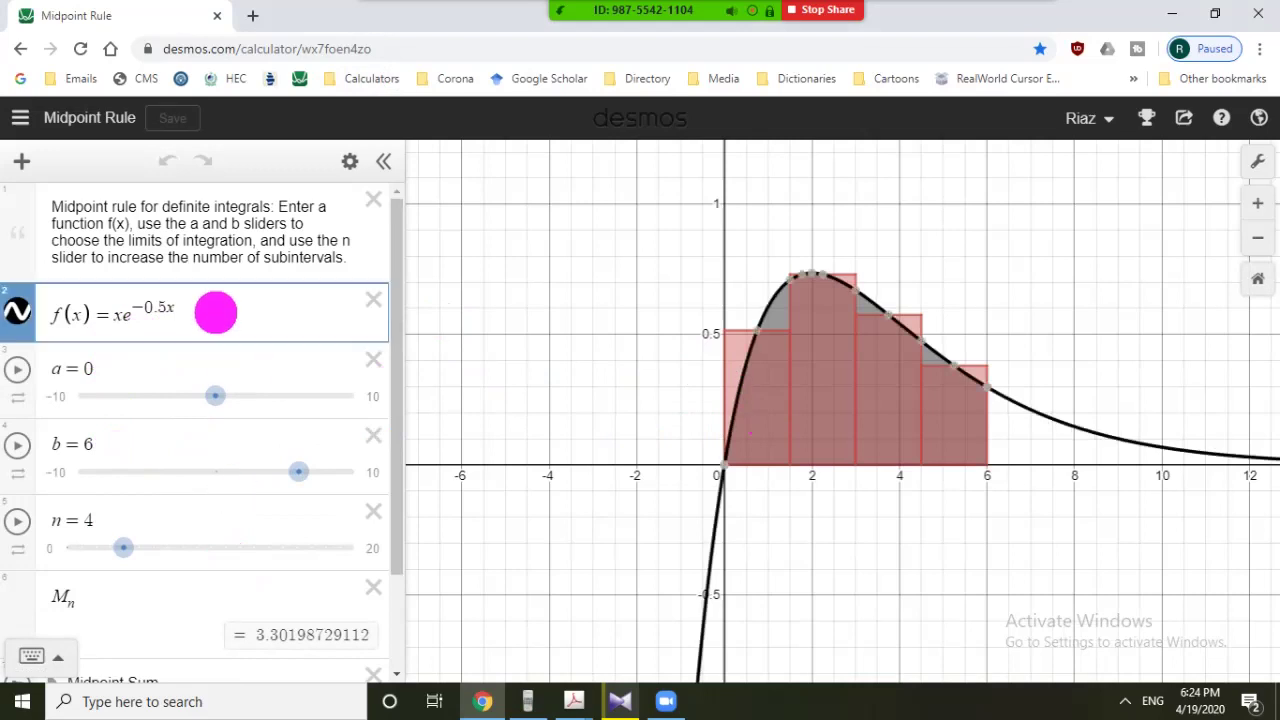
pyautogui.press('BackSpace')
pyautogui.press('BackSpace')
pyautogui.press('BackSpace')
pyautogui.press('BackSpace')
pyautogui.press('BackSpace')
pyautogui.press('BackSpace')
pyautogui.press('BackSpace')
pyautogui.press('BackSpace')
pyautogui.press('BackSpace')
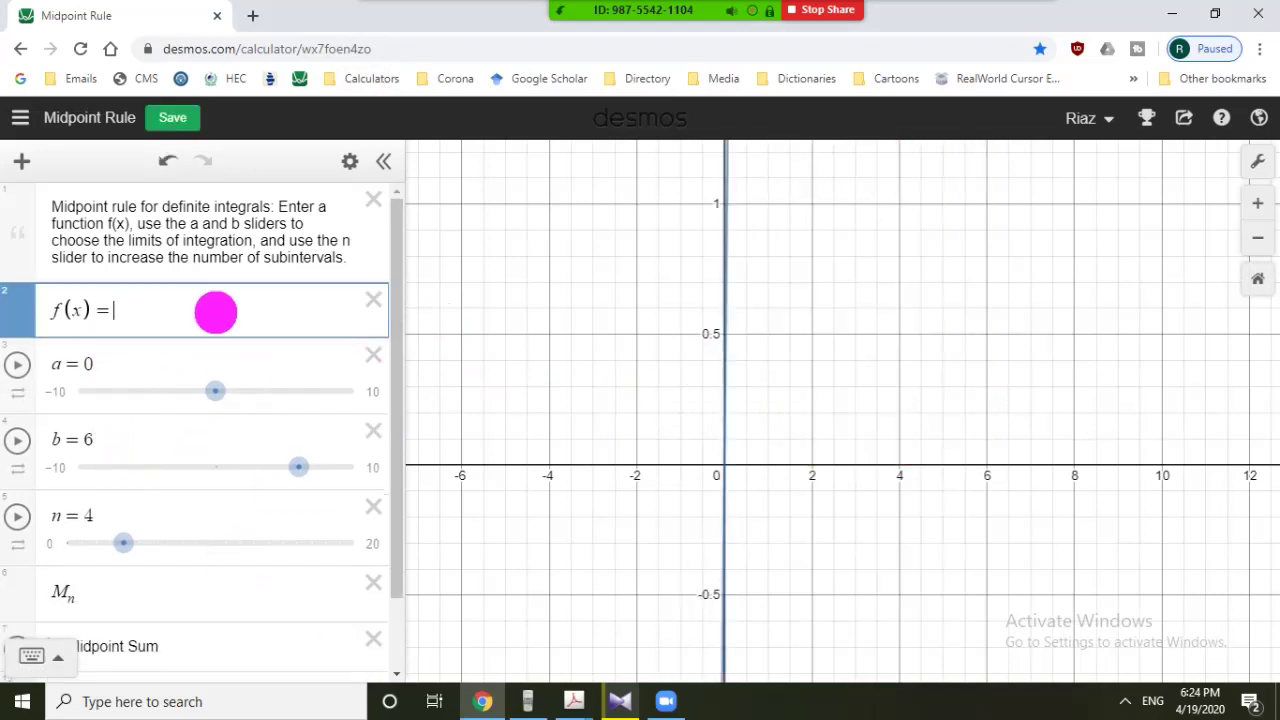
pyautogui.write('e')
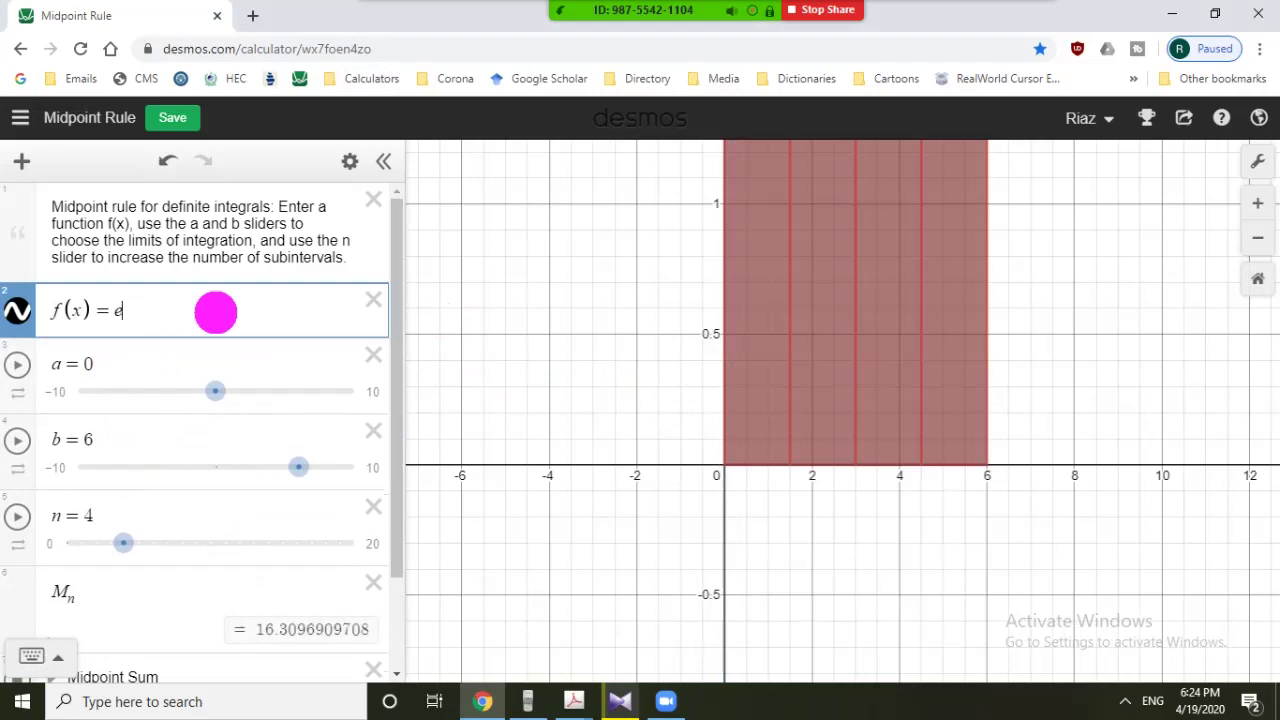
pyautogui.write('^x')
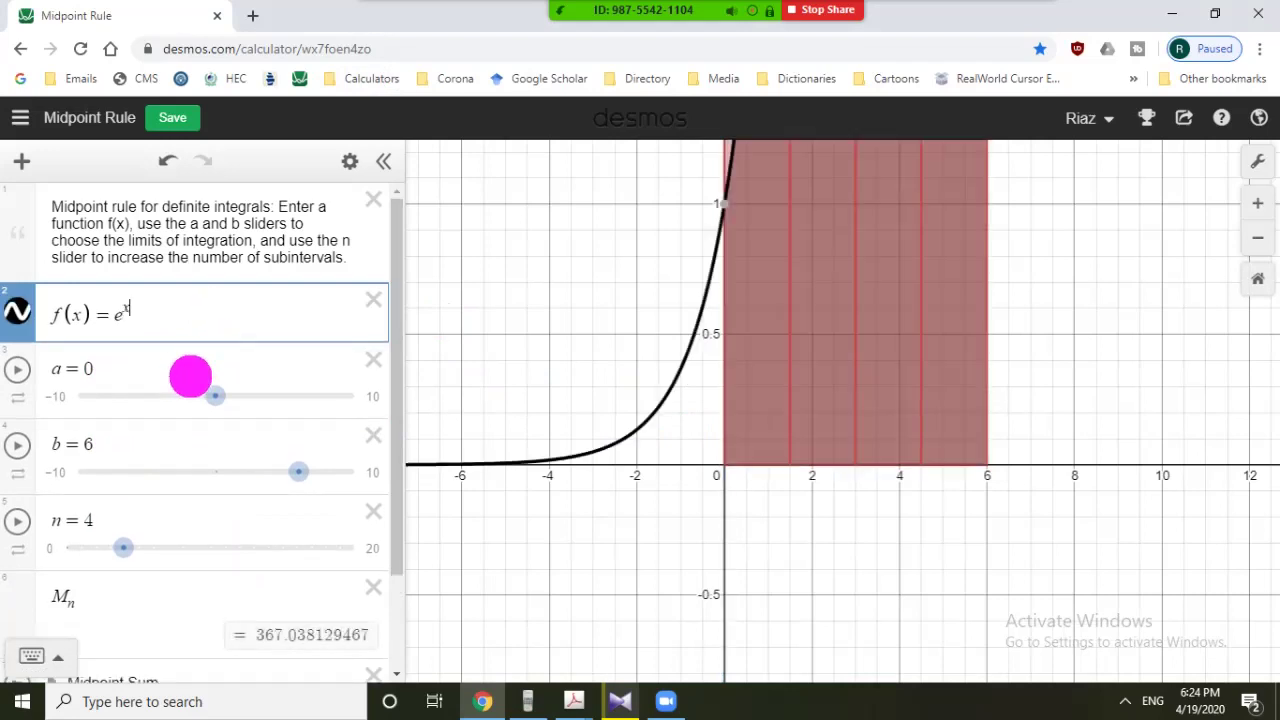
# Set the limits of integration to a = -1 and b = 1.
pyautogui.click(190, 376)
pyautogui.write('-1')
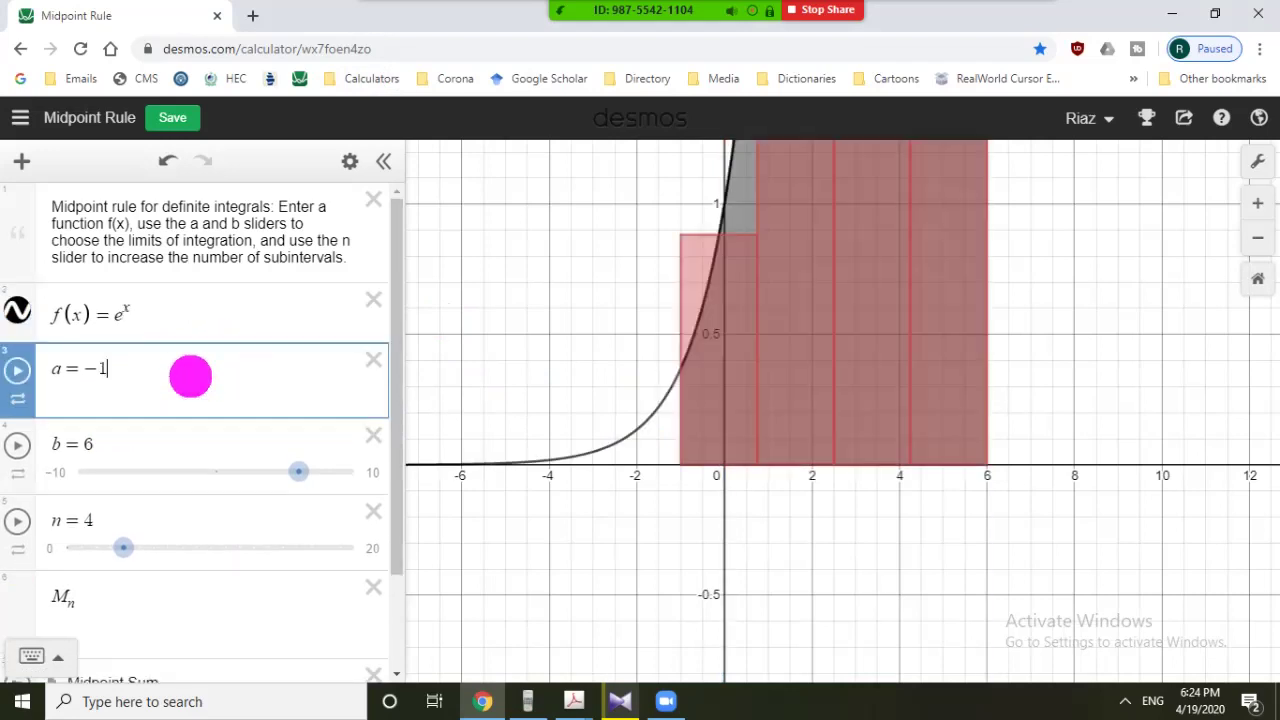
pyautogui.click(203, 453)
pyautogui.press('BackSpace')
pyautogui.write('1')
# Set the number of subintervals n to 1.
pyautogui.click(109, 525)
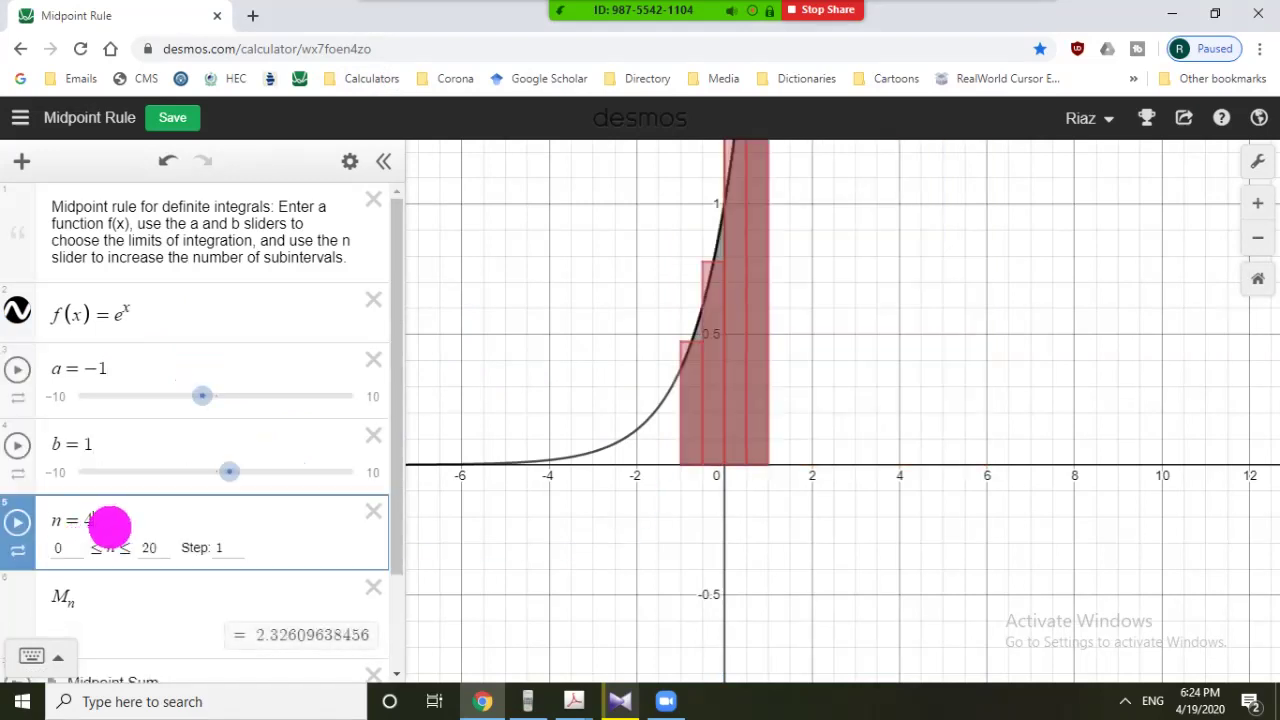
pyautogui.press('BackSpace')
pyautogui.write('1')
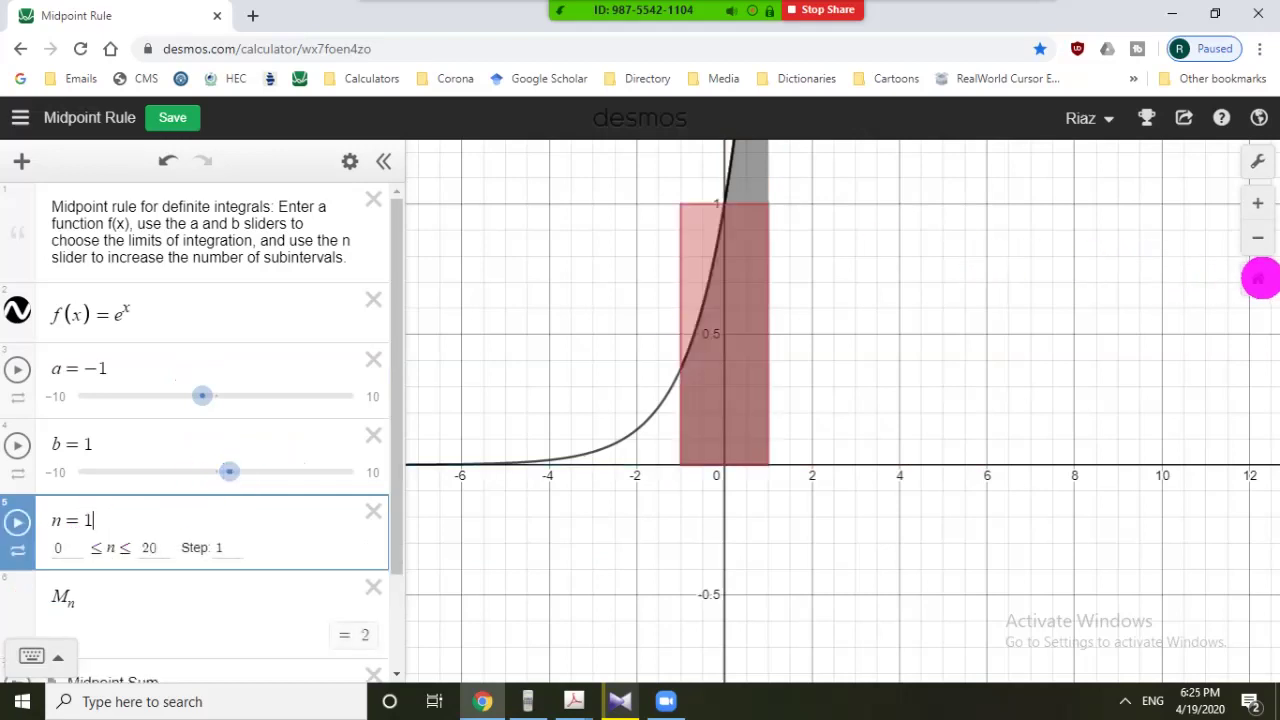
# Show the coordinates of the rectangle's base points at x = -1, 0 and 1 and of the curve's midpoint at x = 0.
pyautogui.click(1258, 278)
pyautogui.scroll(6, 1018, 295)
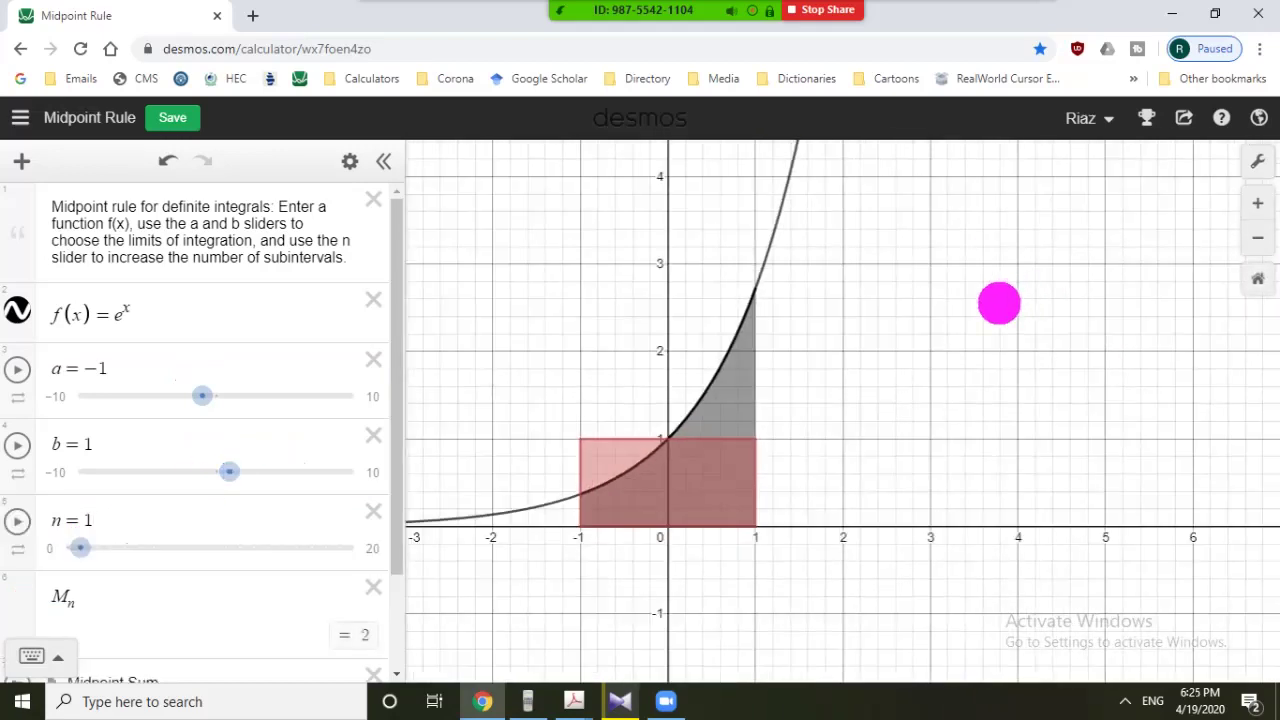
pyautogui.moveTo(976, 269); pyautogui.dragTo(1043, 211)
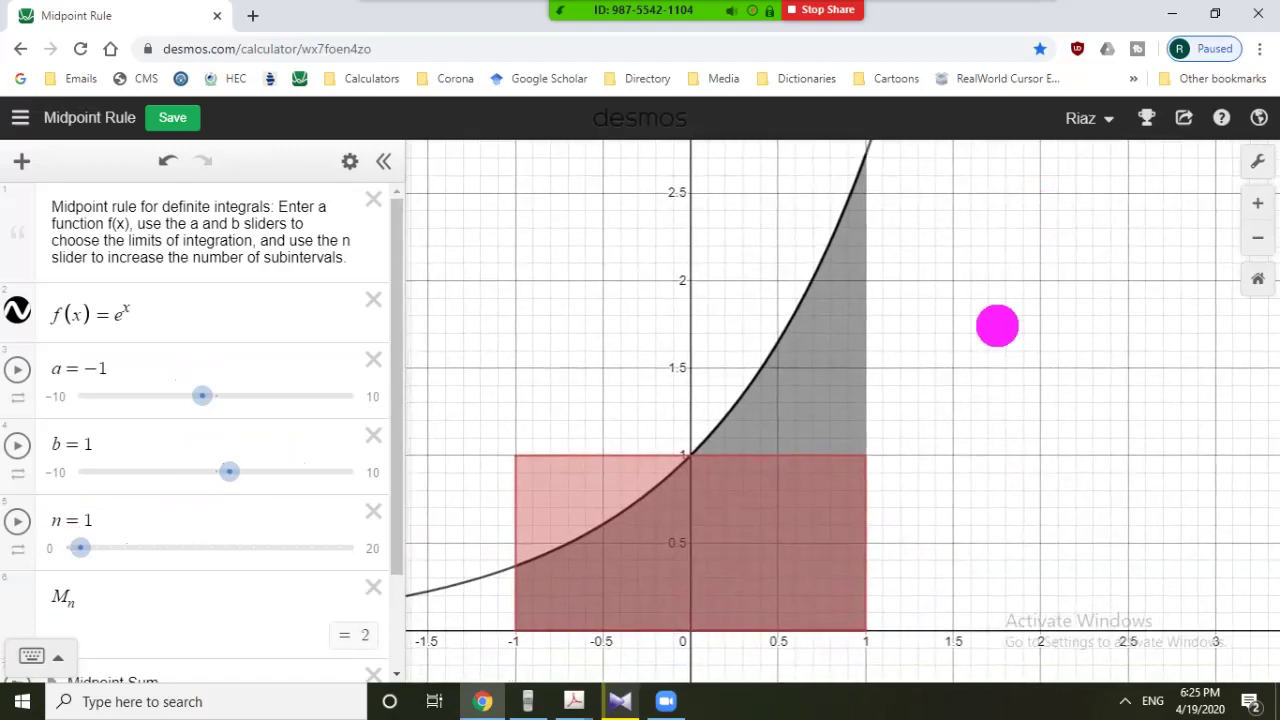
pyautogui.moveTo(970, 339); pyautogui.dragTo(974, 337)
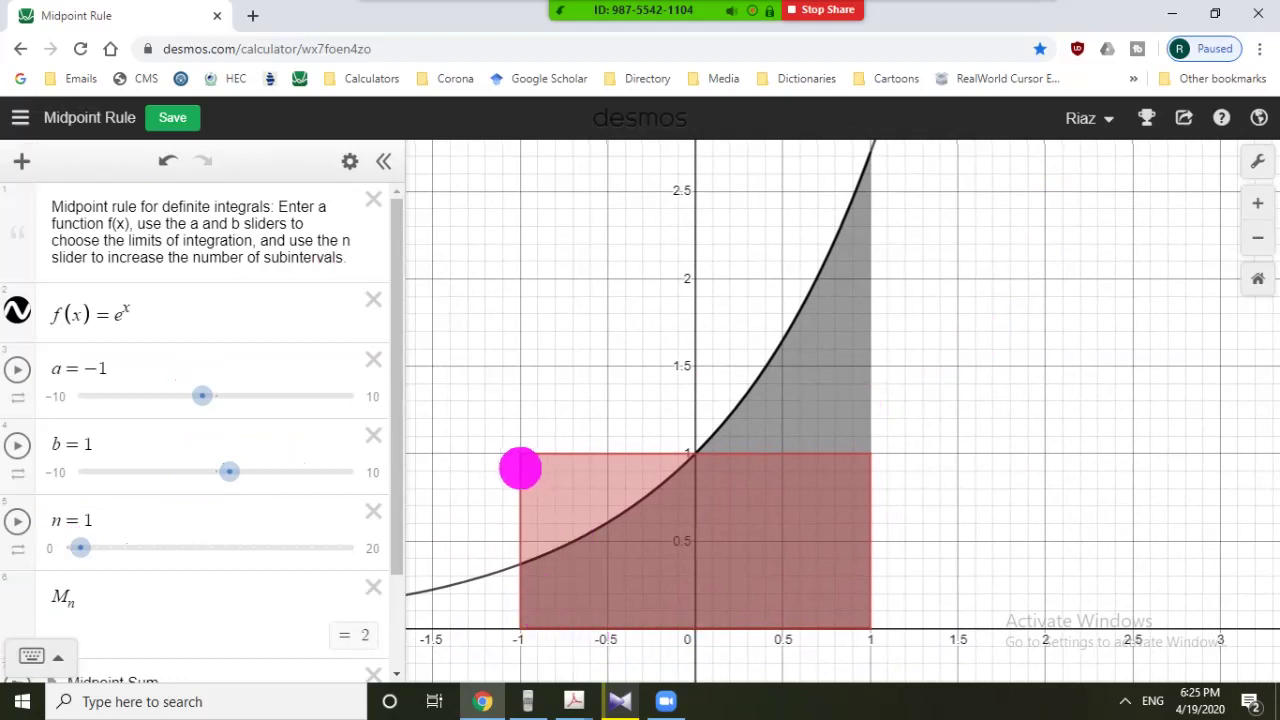
pyautogui.moveTo(391, 414); pyautogui.dragTo(390, 432)
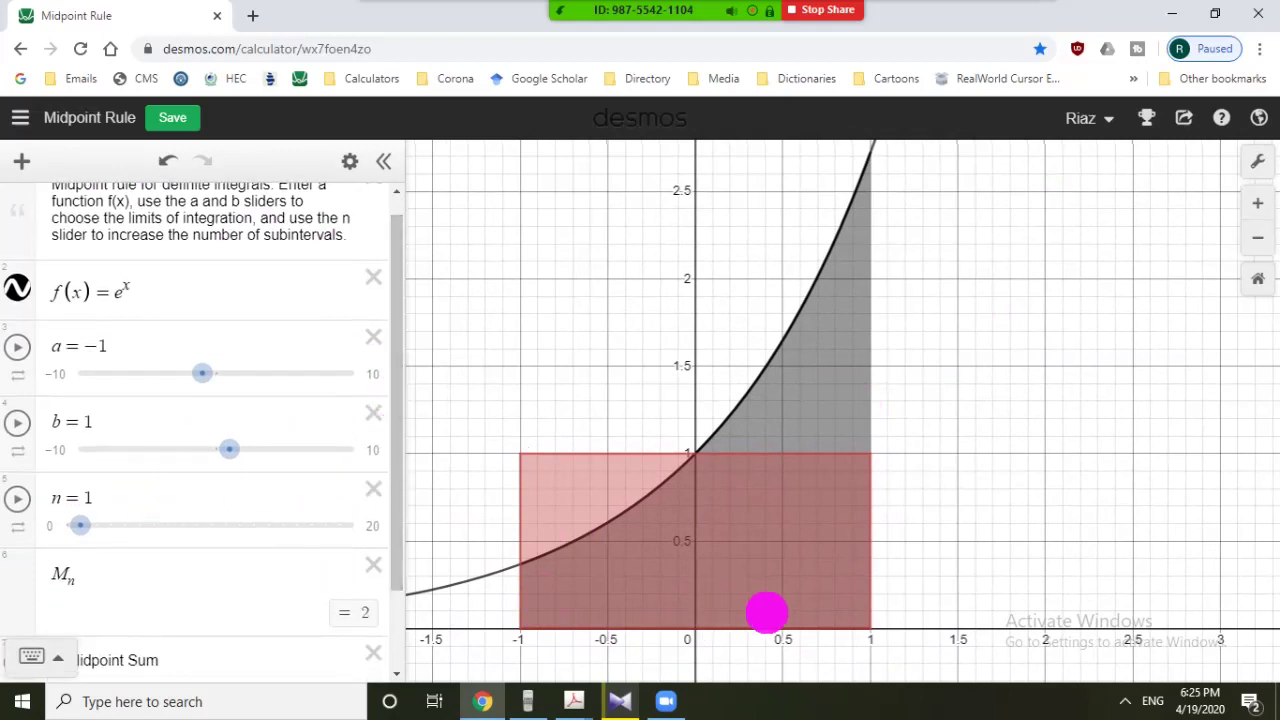
pyautogui.click(699, 628)
pyautogui.click(695, 630)
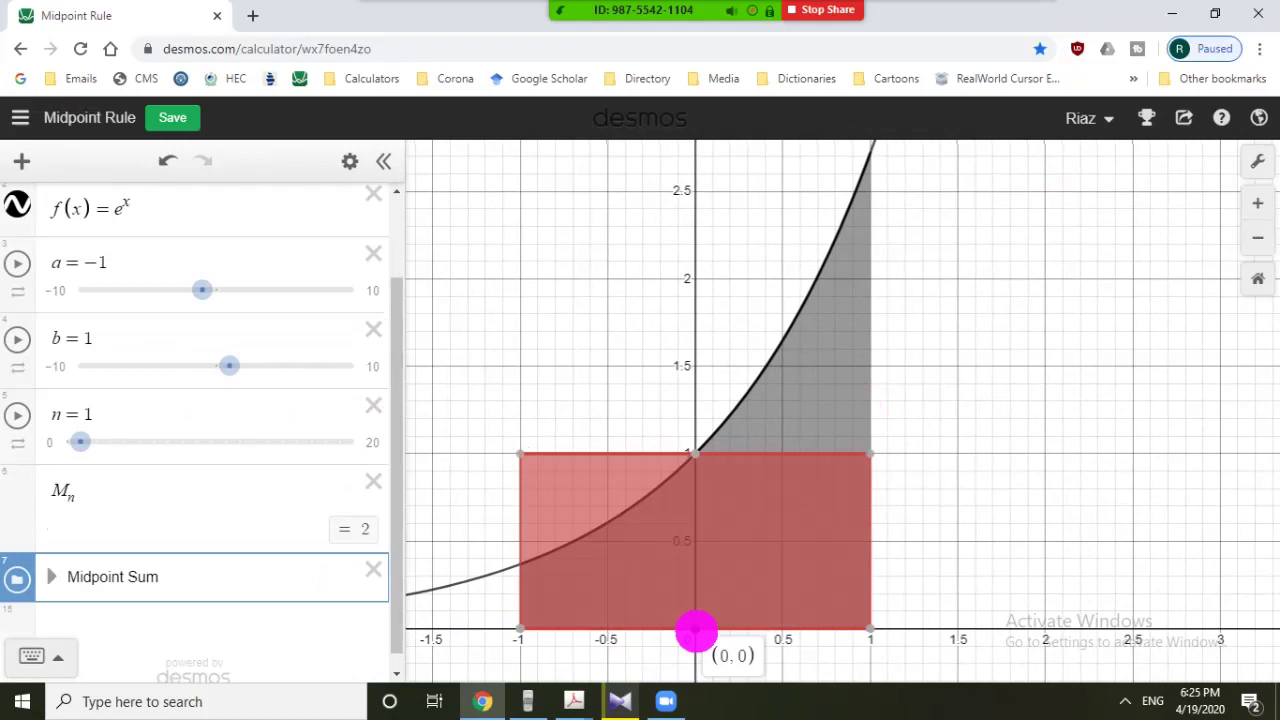
pyautogui.click(521, 630)
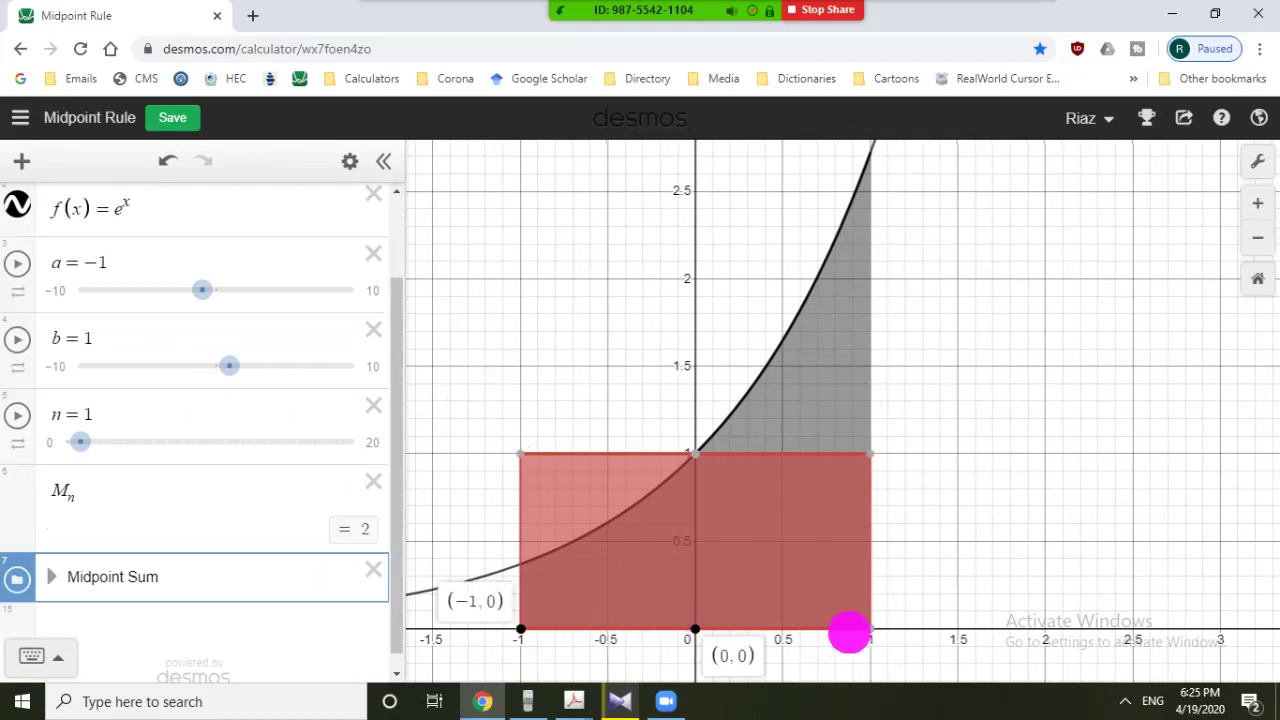
pyautogui.click(871, 628)
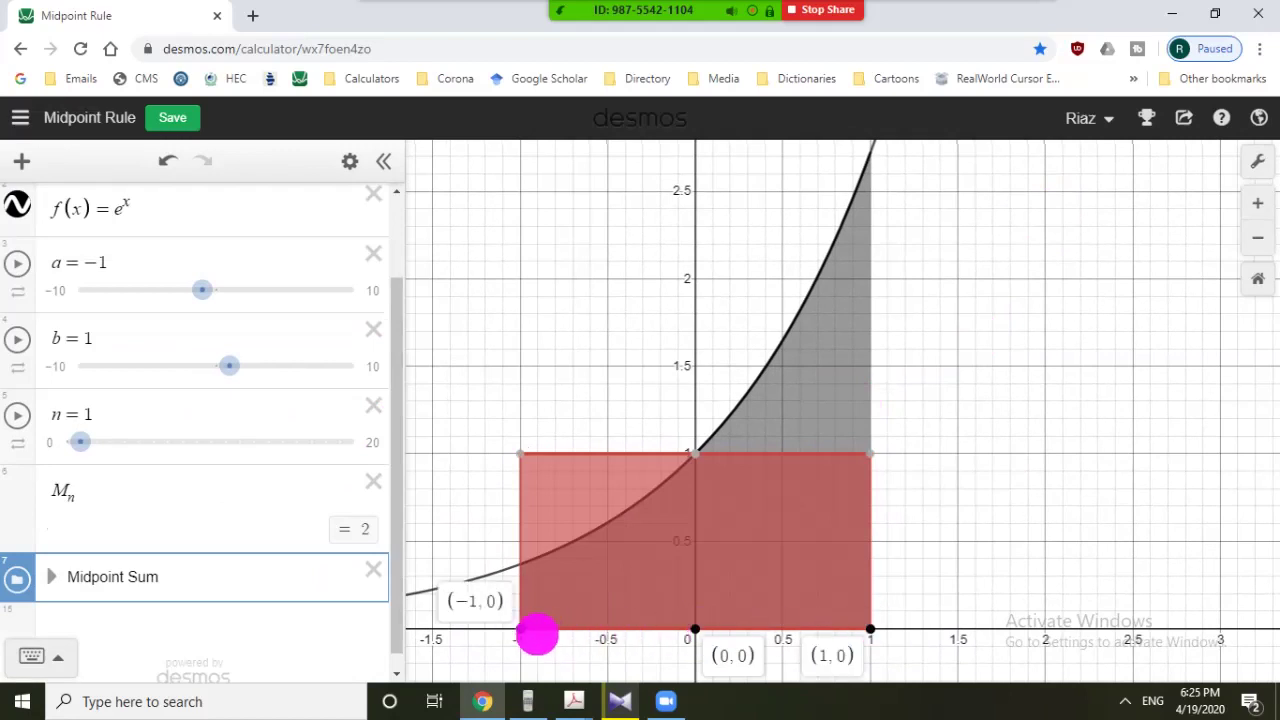
pyautogui.click(695, 640)
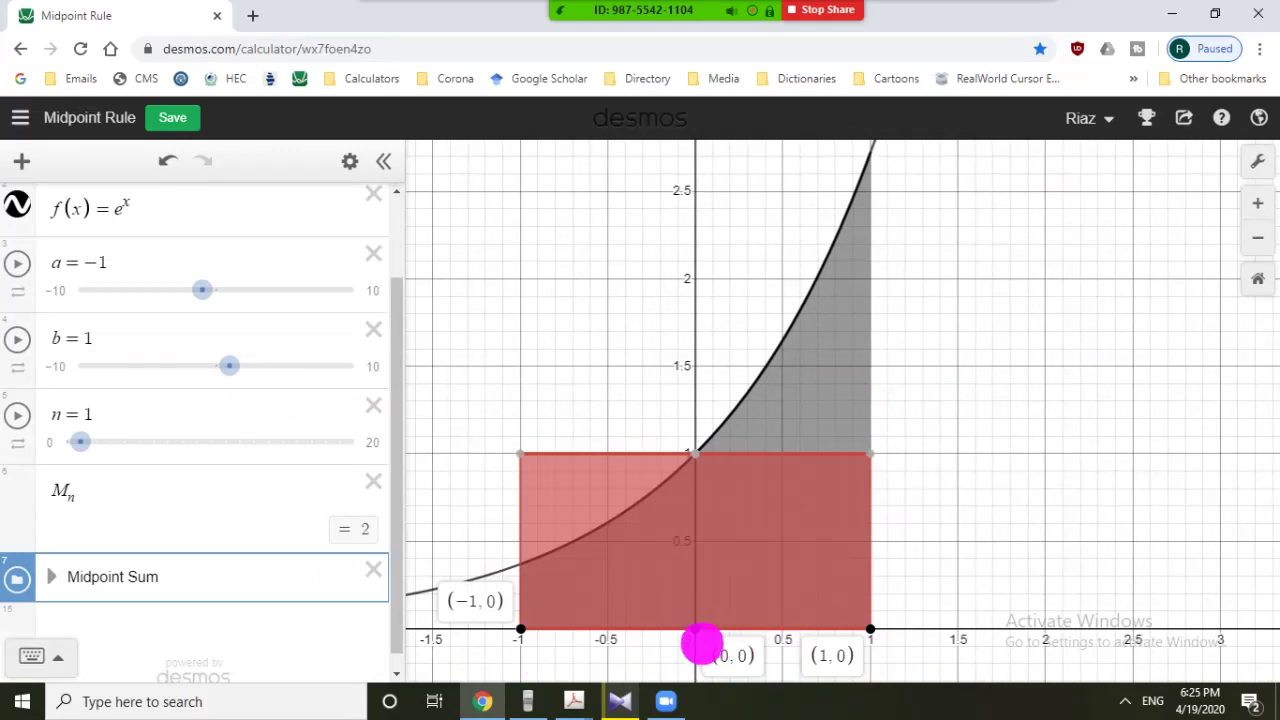
pyautogui.moveTo(695, 455)
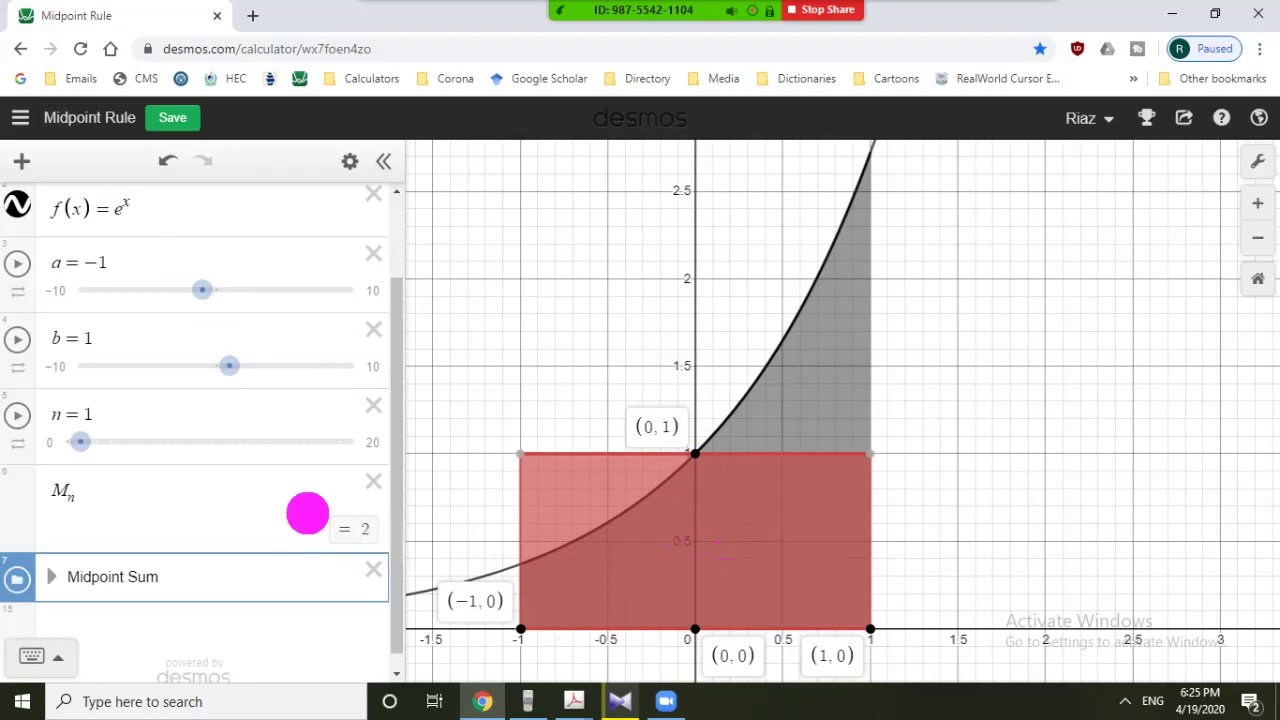
# Switch to the Casio fx-570VN PLUS emulator, clear it and evaluate the integral of e^x from -1 to 1.
pyautogui.click(527, 701)
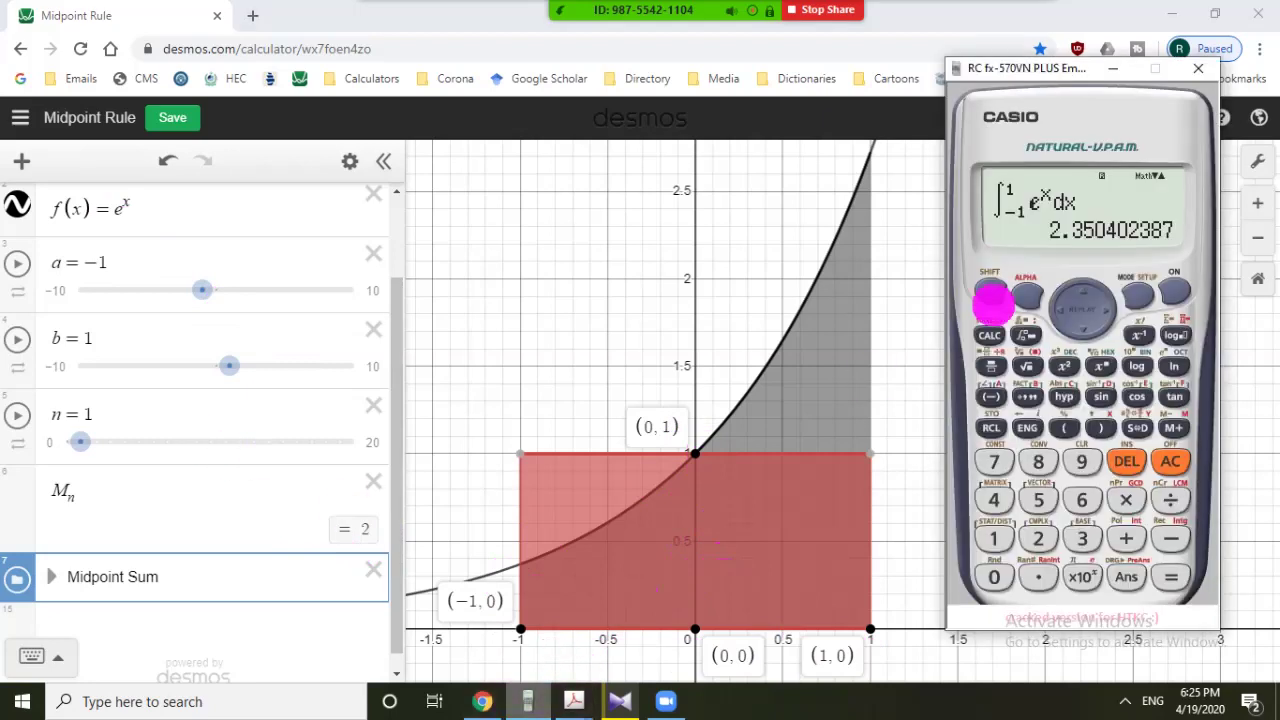
pyautogui.click(1169, 462)
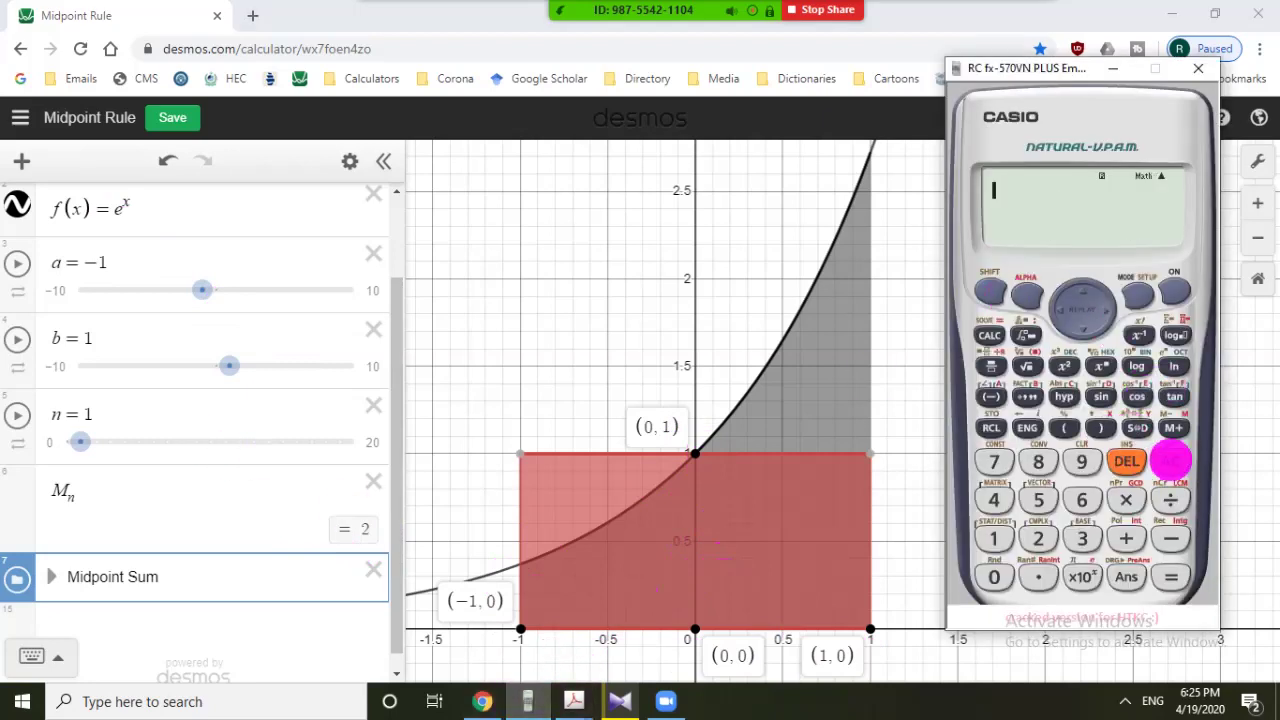
pyautogui.click(1025, 335)
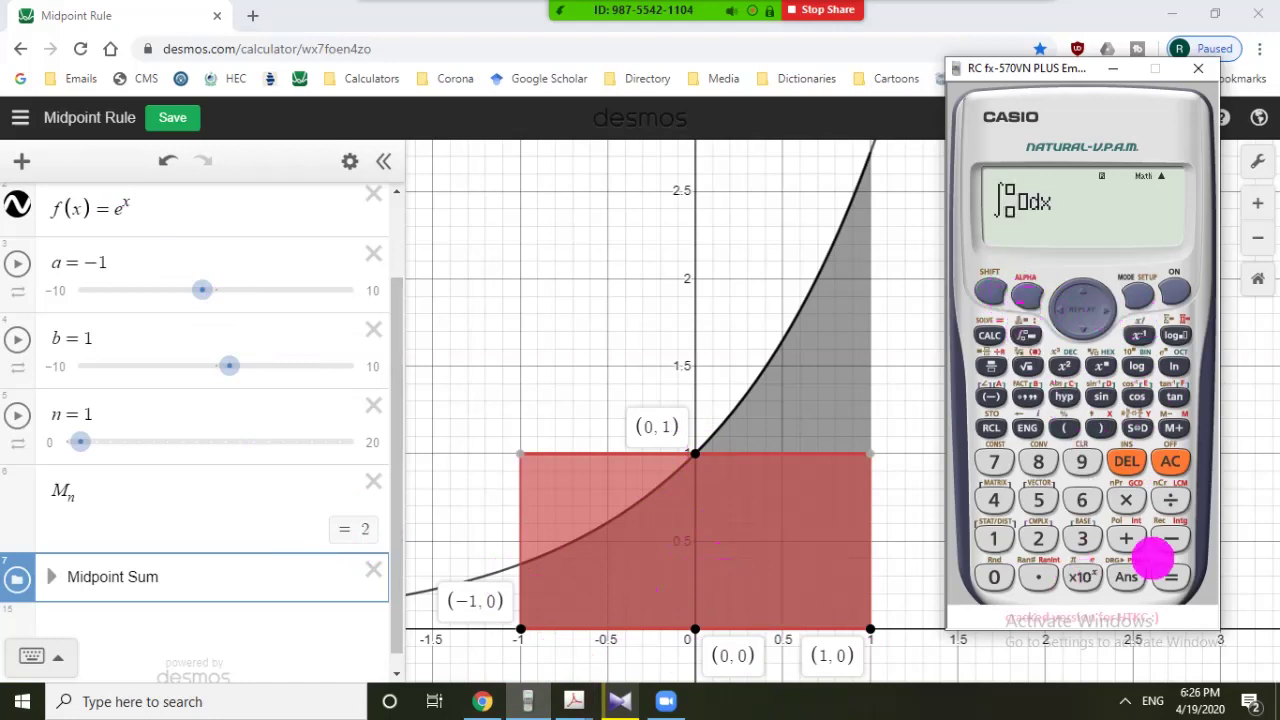
pyautogui.click(995, 537)
pyautogui.click(1103, 313)
pyautogui.click(995, 537)
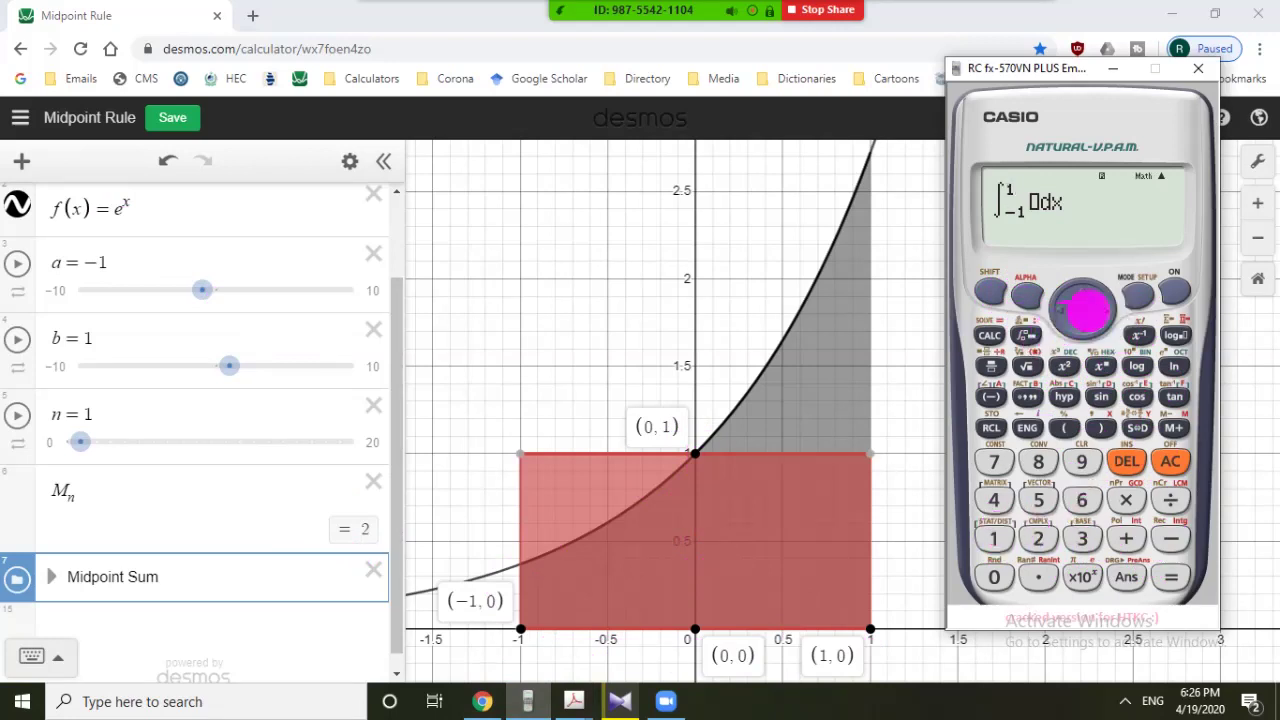
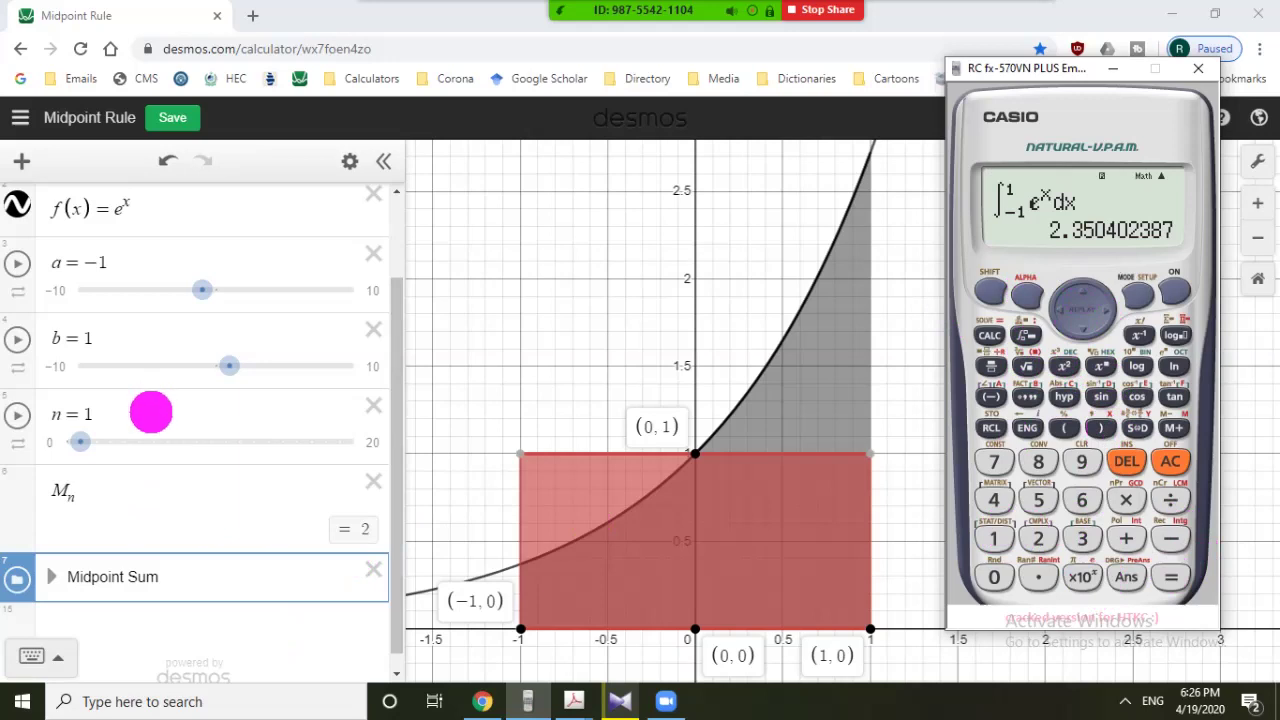
# Set the number of subintervals n to 2 in Desmos and compare the midpoint sum with the calculator's integral.
pyautogui.click(150, 412)
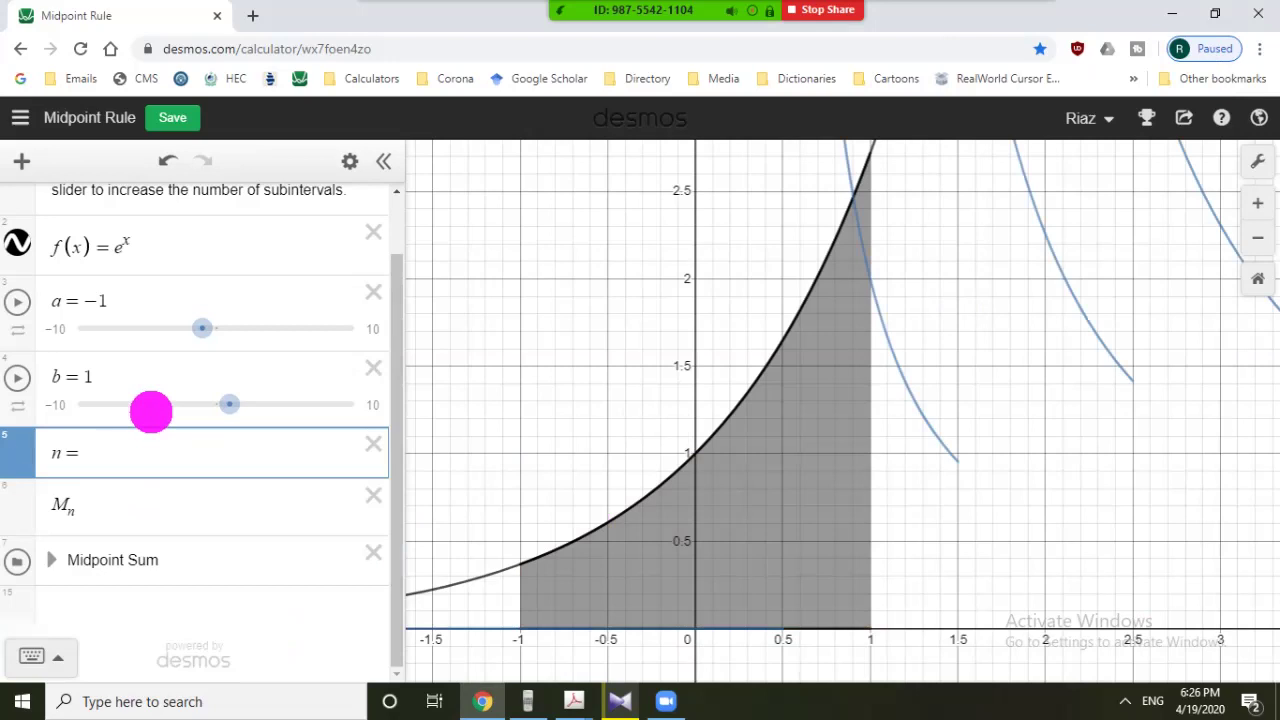
pyautogui.write('2')
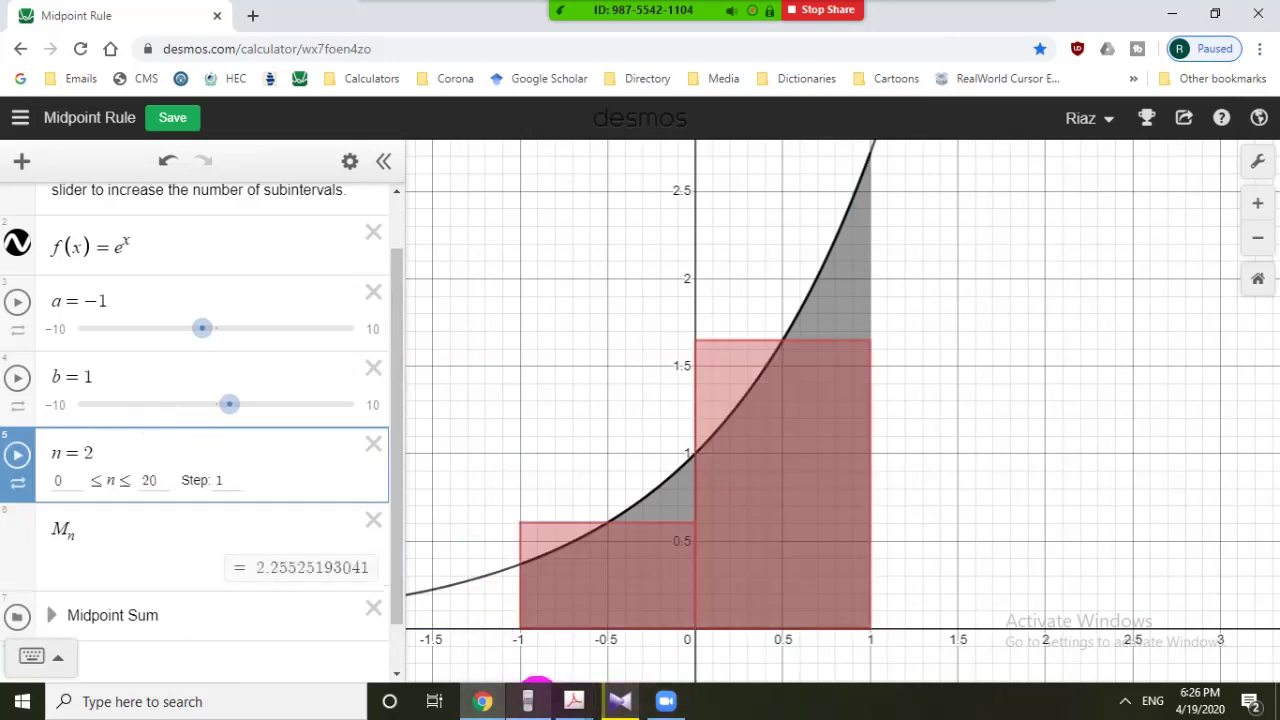
pyautogui.click(527, 700)
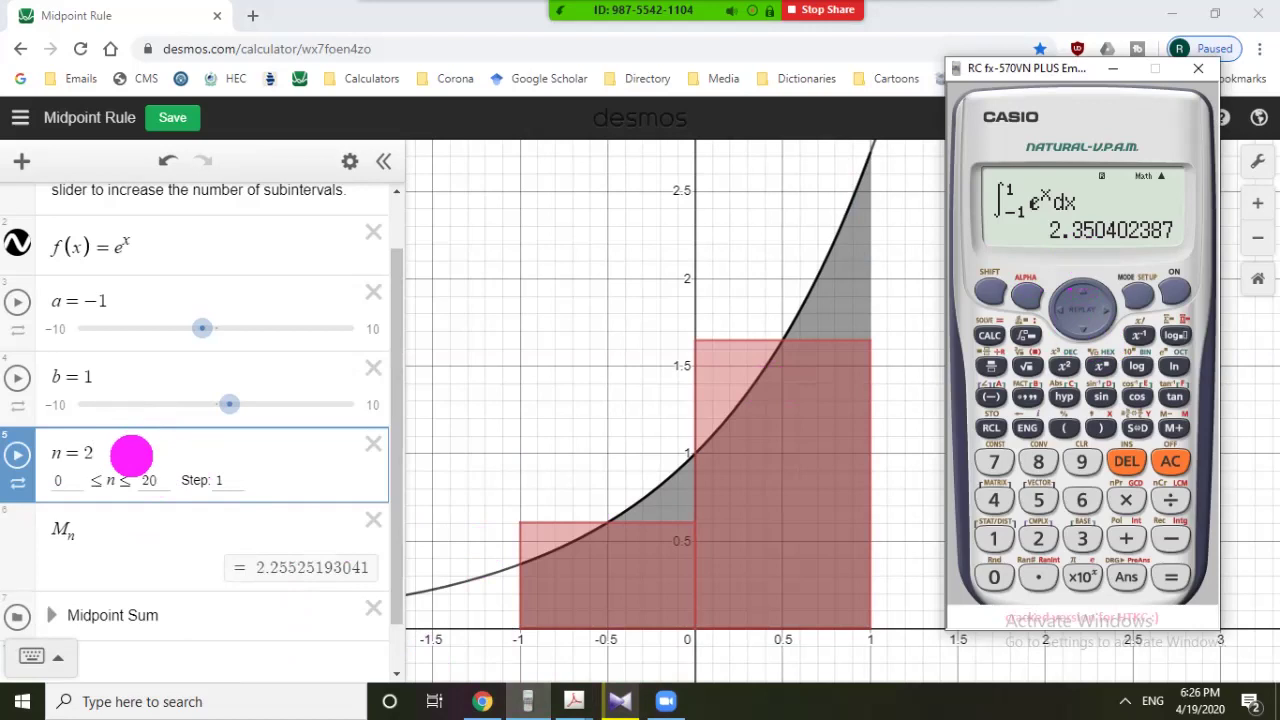
# Set the number of subintervals n to 4.
pyautogui.click(131, 455)
pyautogui.press('BackSpace')
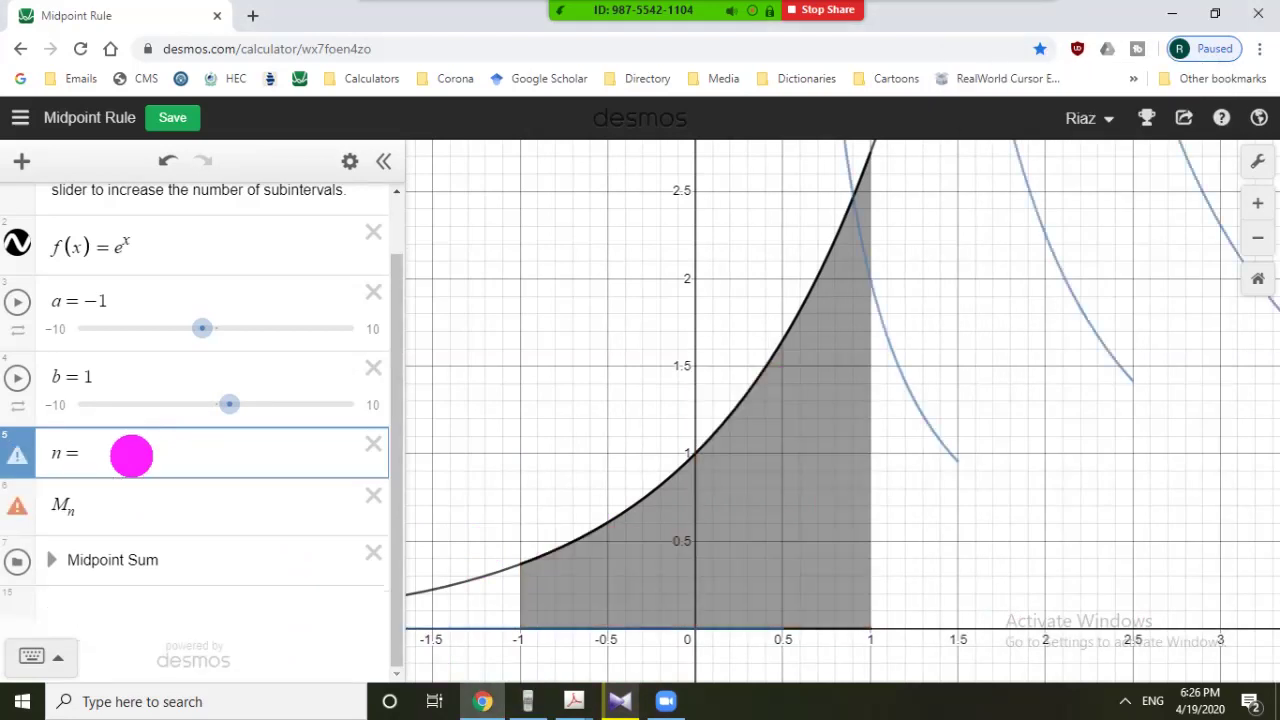
pyautogui.write('4')
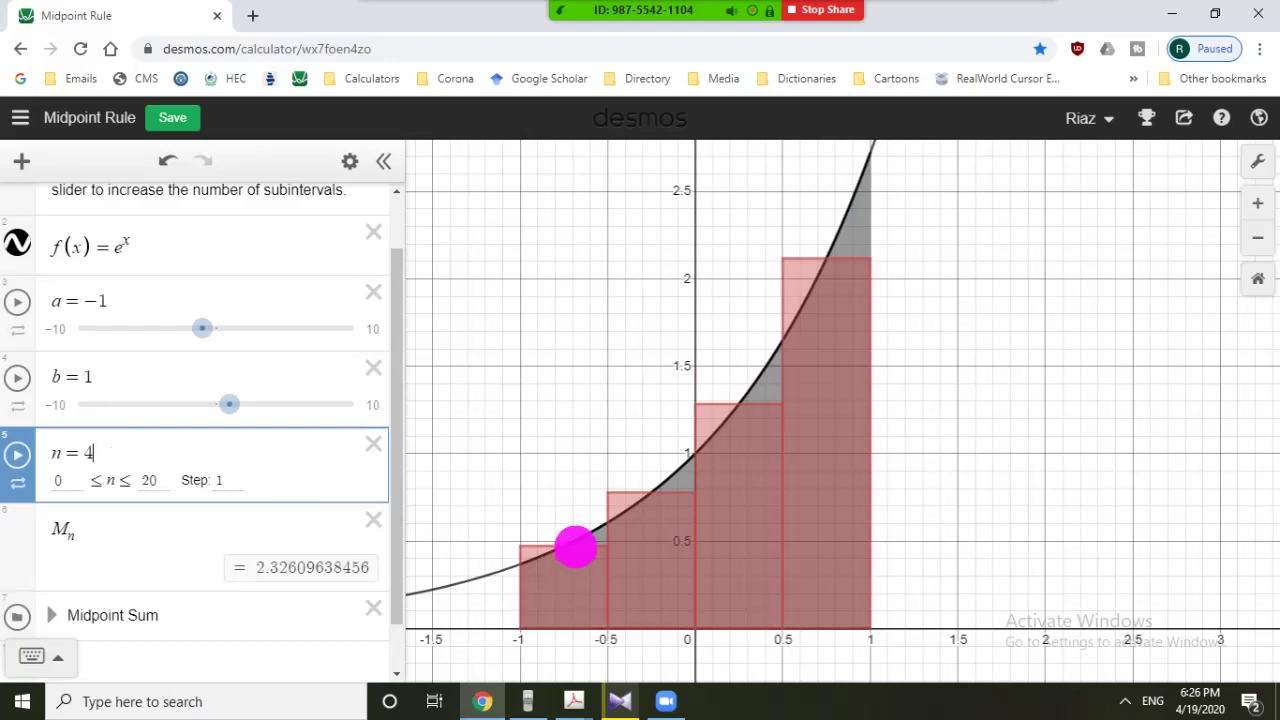
# Show the coordinates of the four subinterval midpoints on the curve and compare the midpoint sum with the calculator's integral.
pyautogui.click(566, 546)
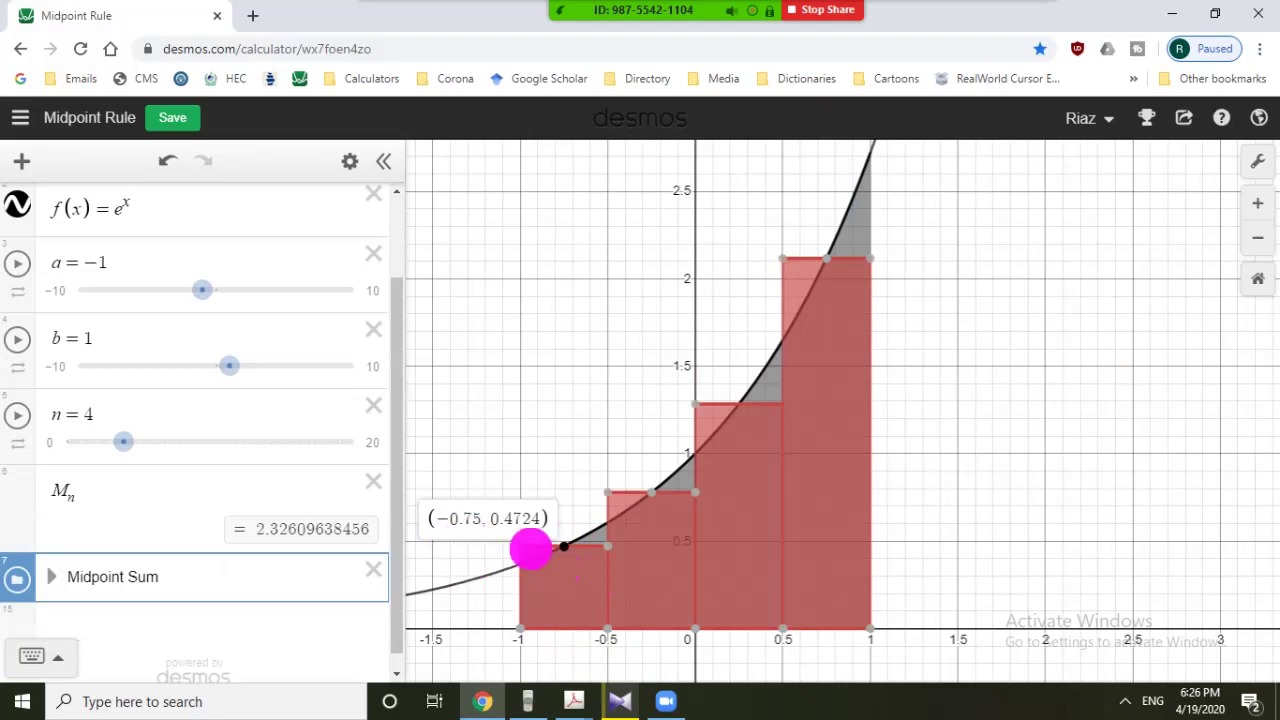
pyautogui.moveTo(519, 543)
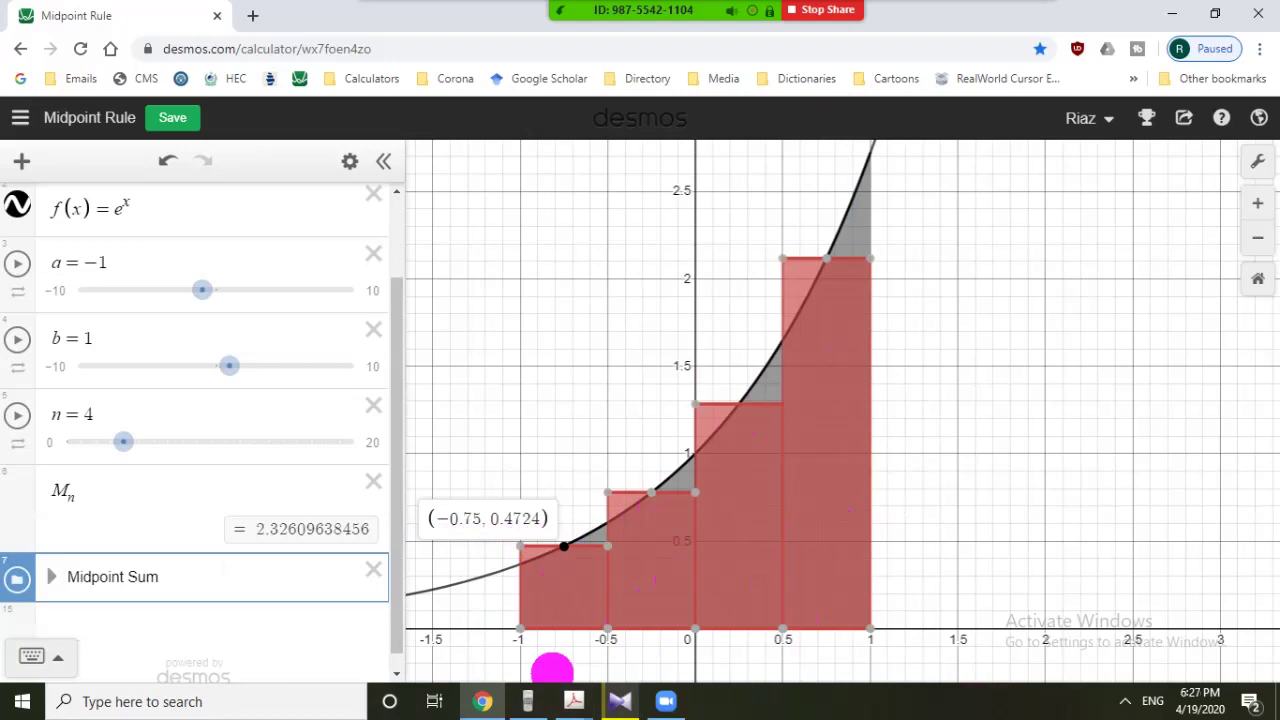
pyautogui.click(651, 493)
pyautogui.click(739, 403)
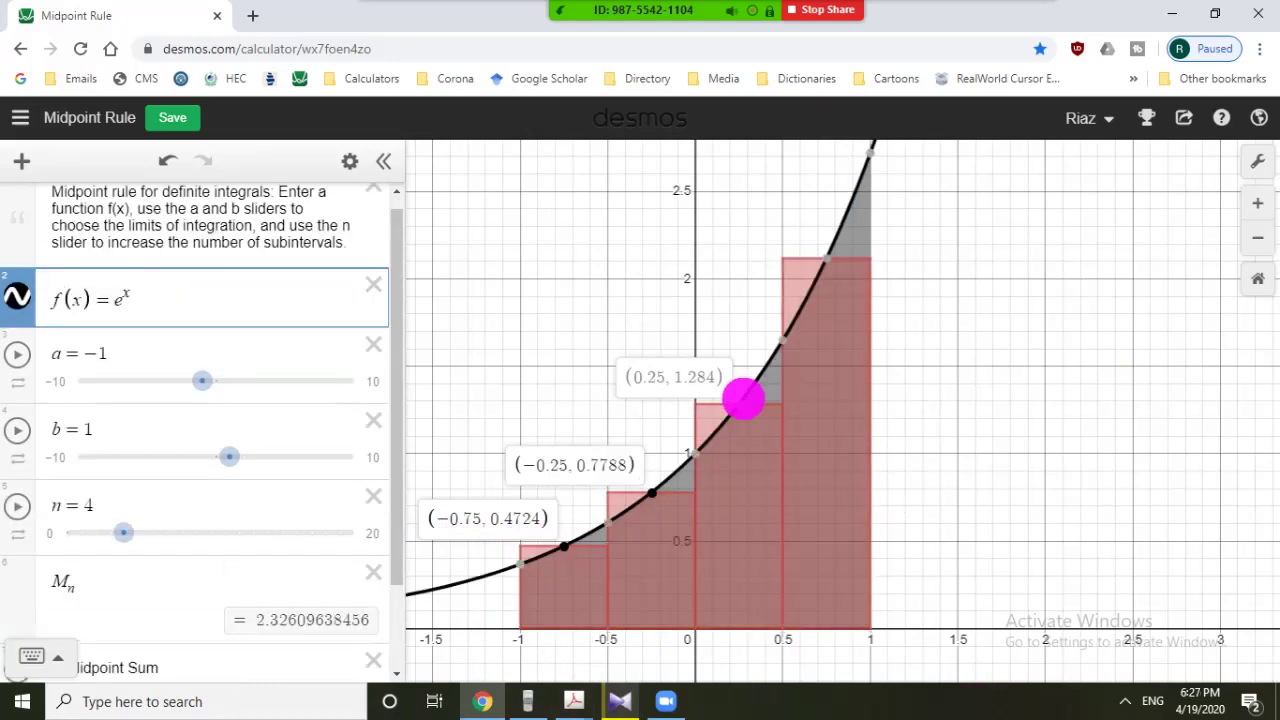
pyautogui.click(826, 260)
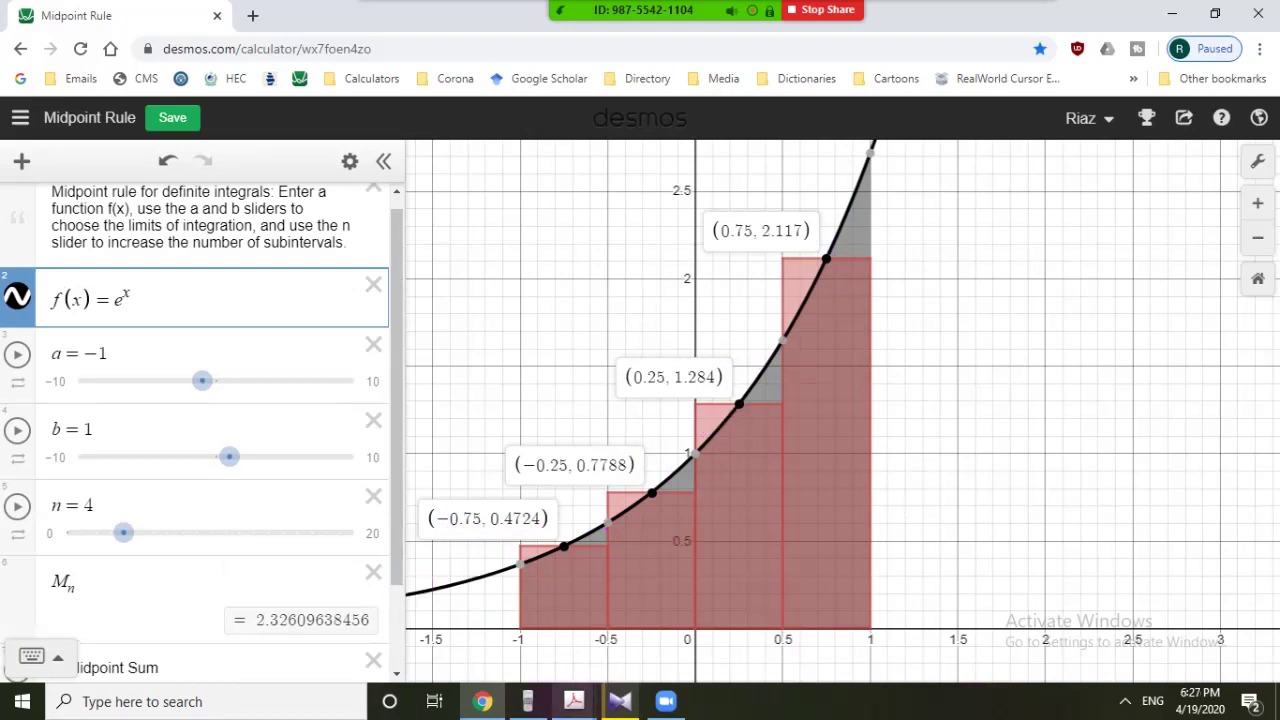
pyautogui.click(528, 690)
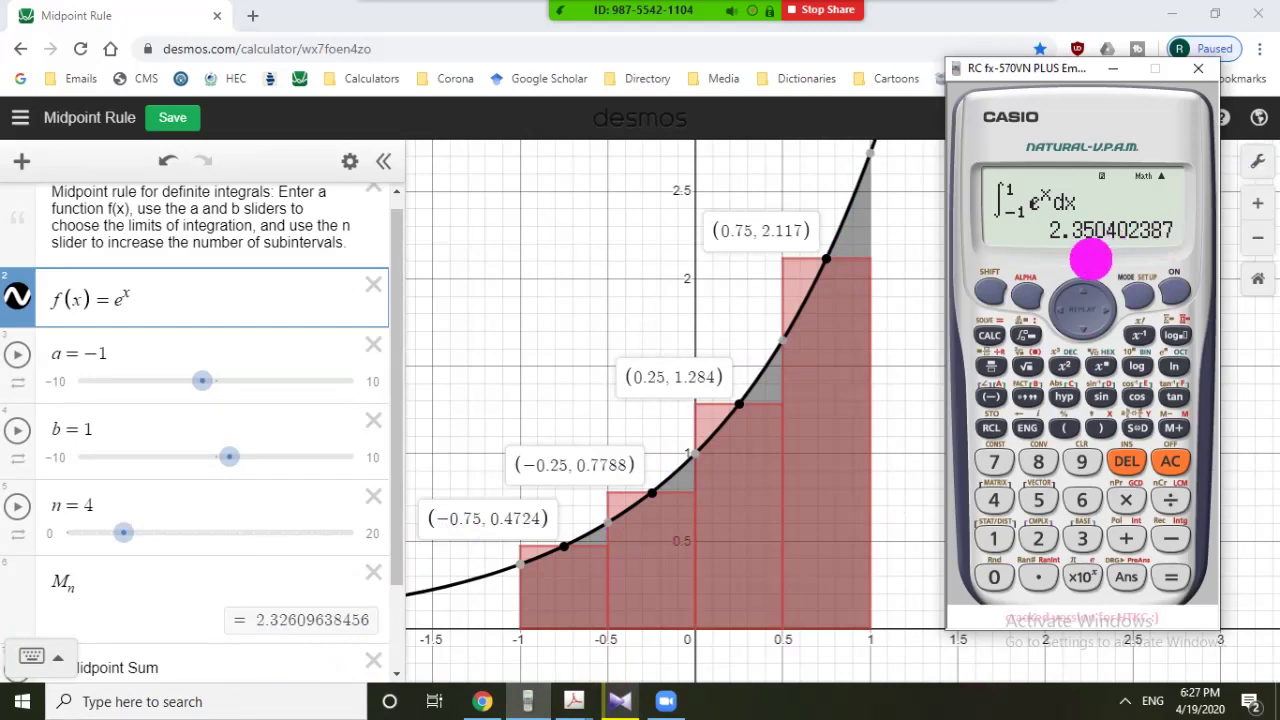
# Set the number of subintervals n to 10 and check the midpoint sum against the calculator's integral.
pyautogui.click(130, 507)
pyautogui.press('BackSpace')
pyautogui.write('10')
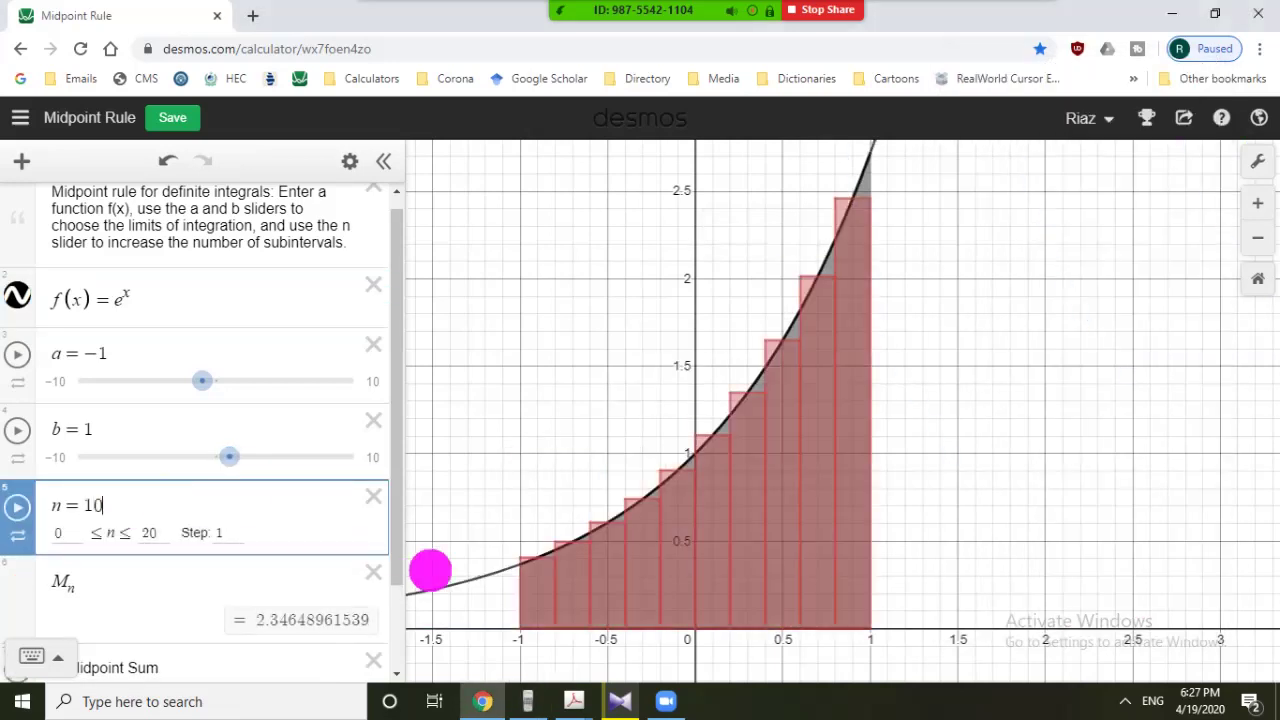
pyautogui.click(527, 701)
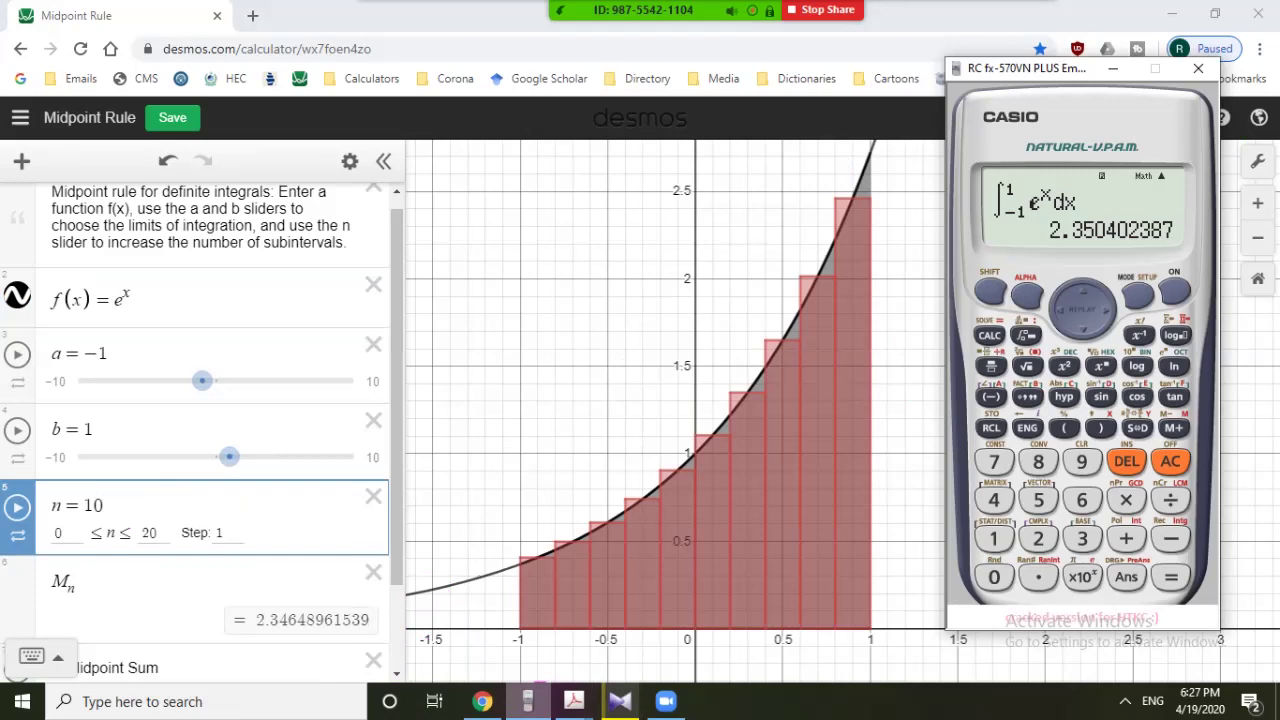
# Set the number of subintervals n to 20 for the midpoint sum of e^x.
pyautogui.click(110, 505)
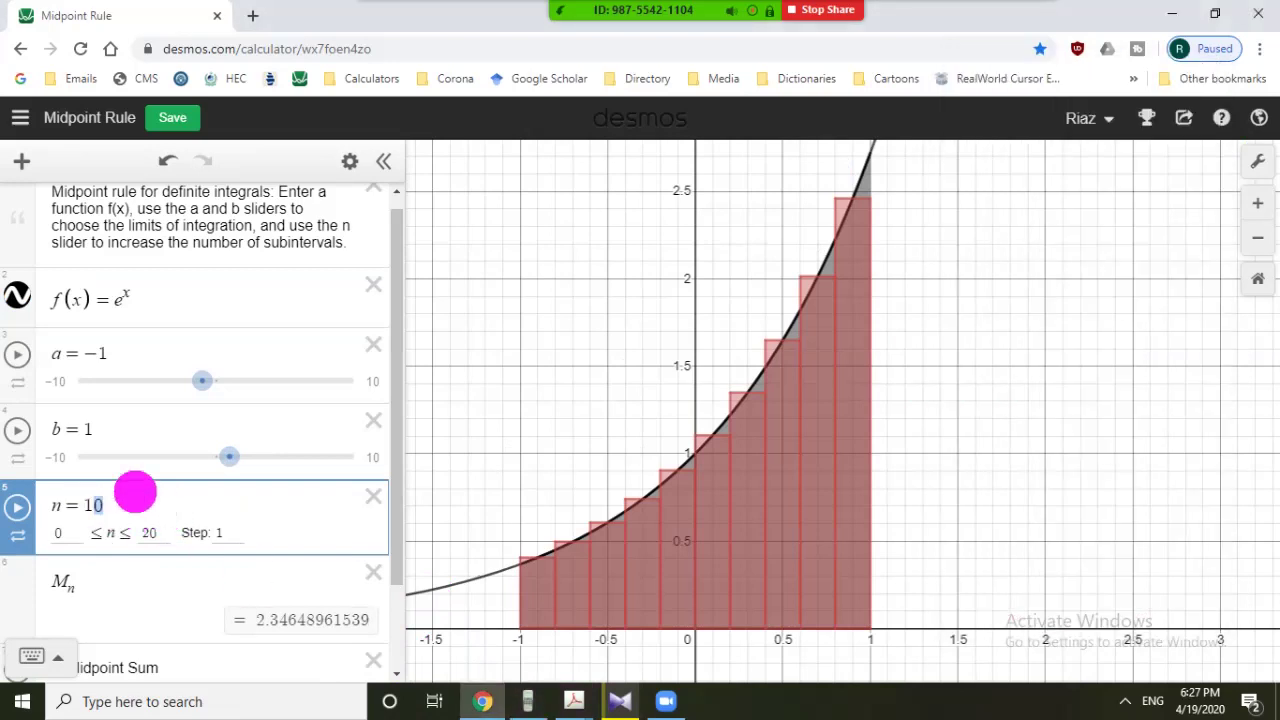
pyautogui.press('BackSpace')
pyautogui.press('BackSpace')
pyautogui.write('2')
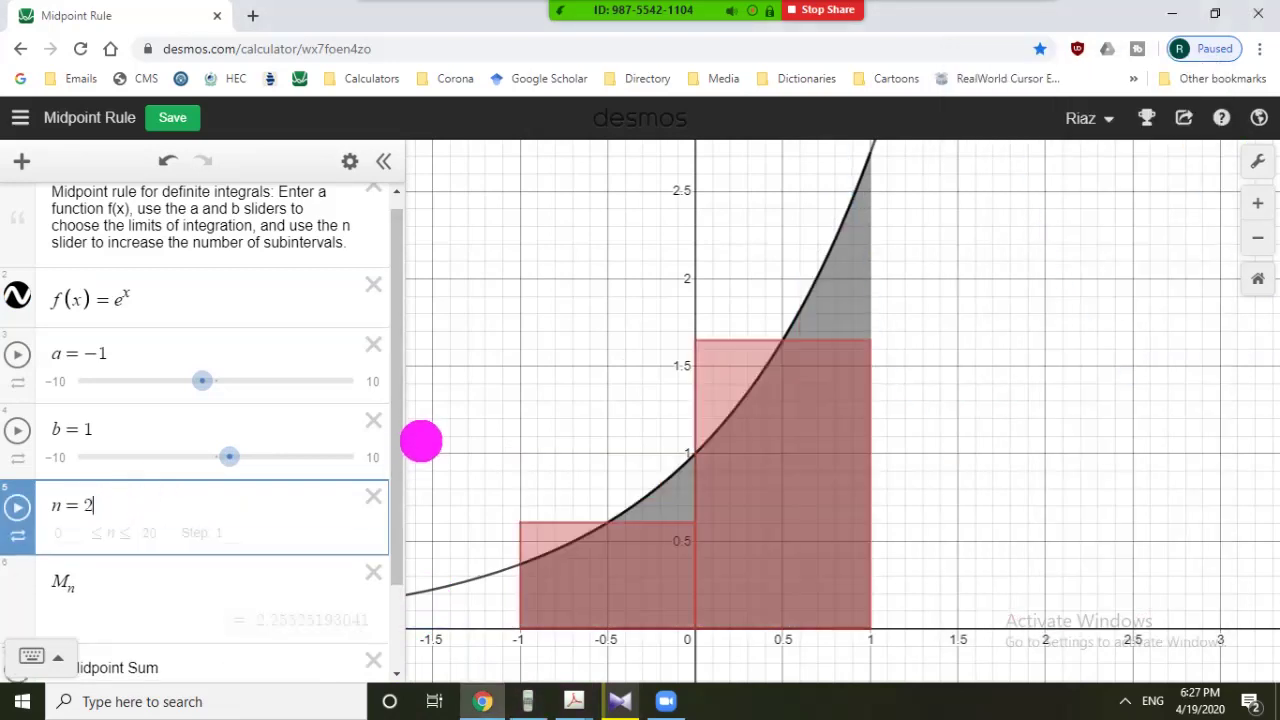
pyautogui.write('0')
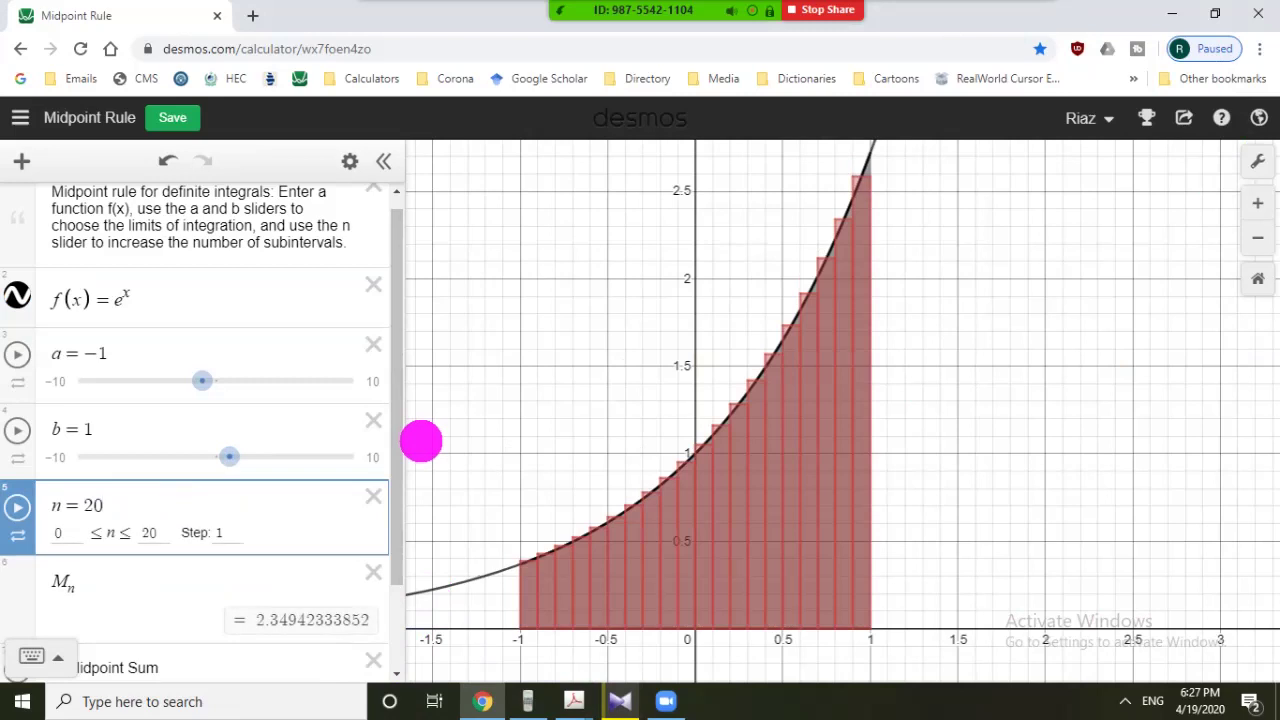
# Set the number of subintervals n to 50 and compare the midpoint sum with the calculator's integral.
pyautogui.press('BackSpace')
pyautogui.press('BackSpace')
pyautogui.write('50')
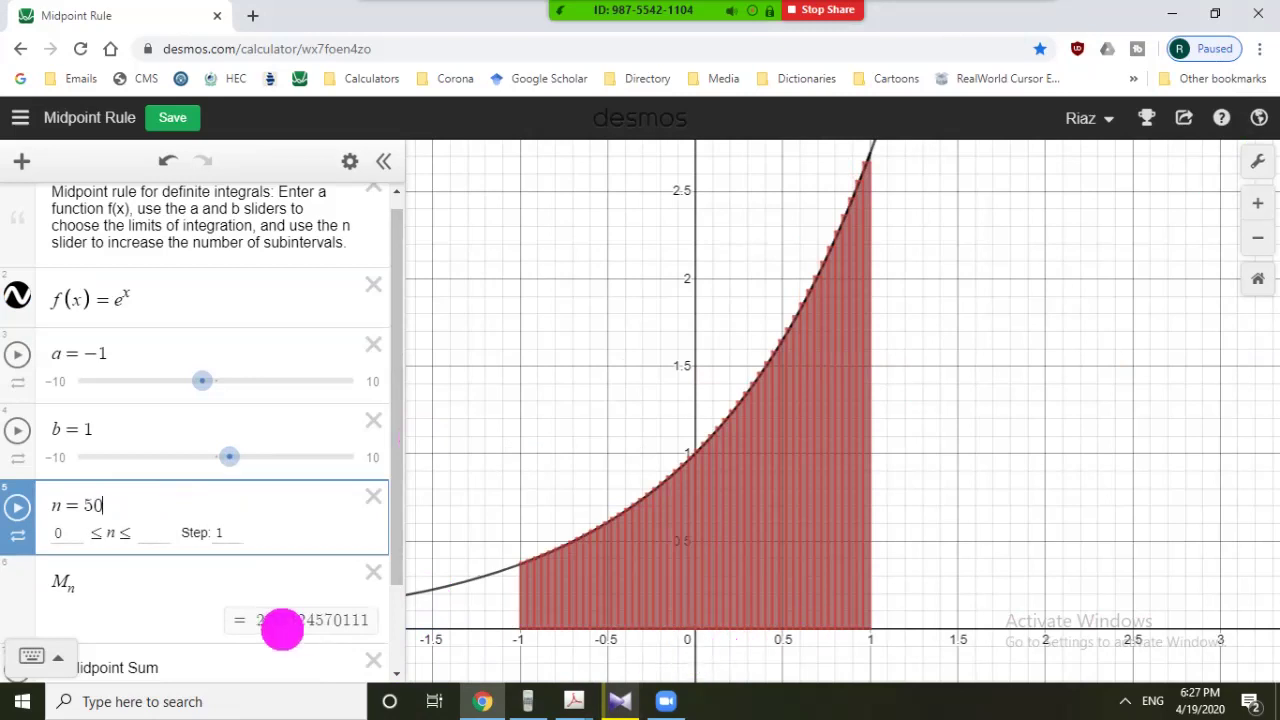
pyautogui.click(527, 701)
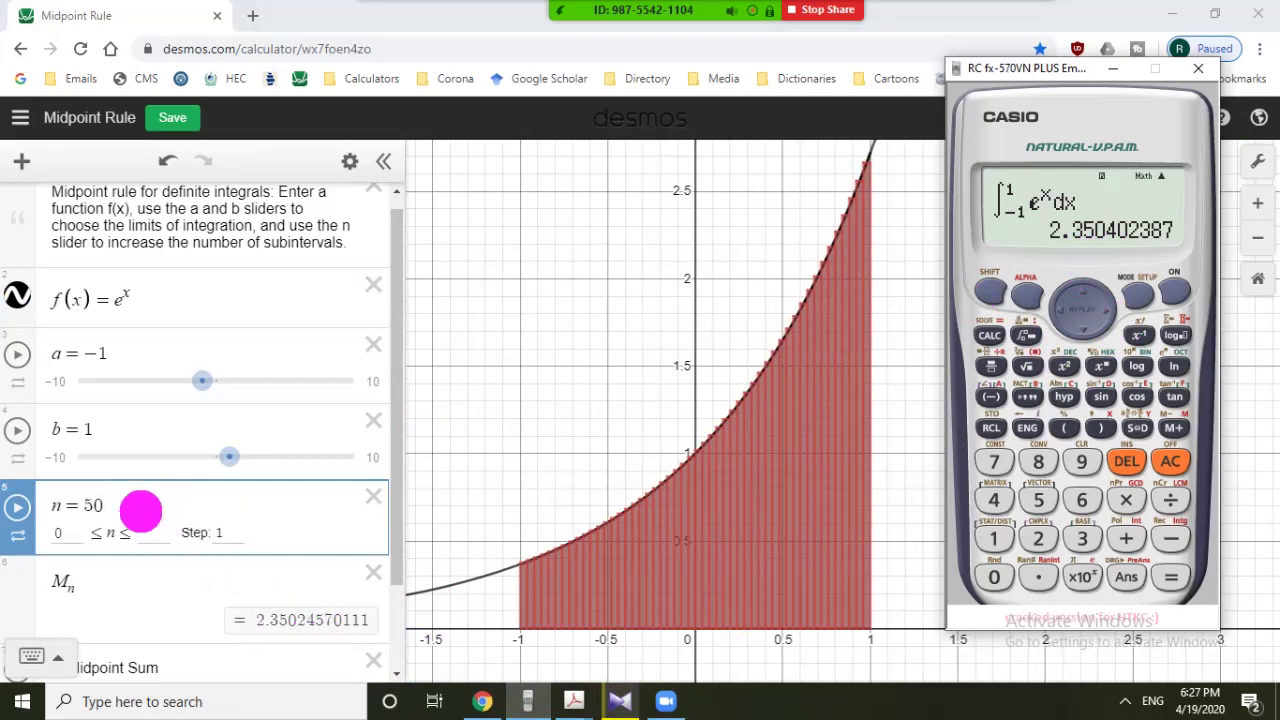
# Set the number of subintervals n to 100 and then 1000, and compare the midpoint sum with the calculator's integral.
pyautogui.click(140, 511)
pyautogui.press('BackSpace')
pyautogui.press('BackSpace')
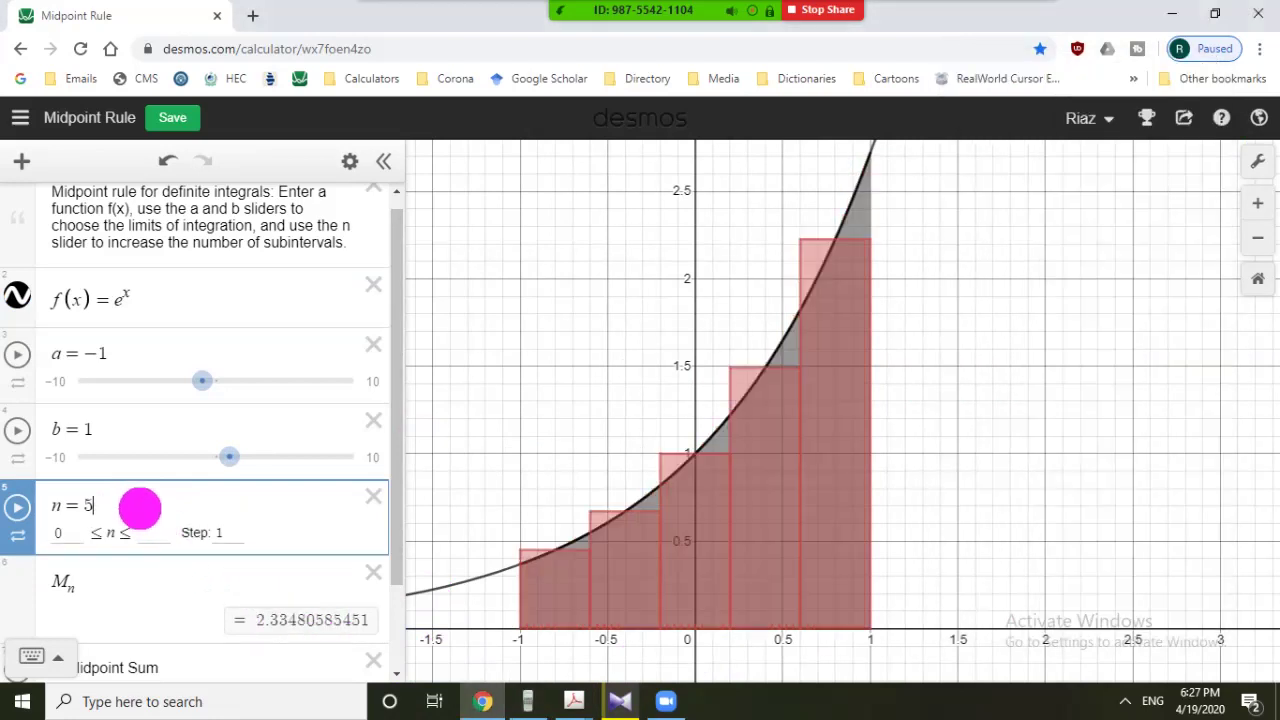
pyautogui.write('100')
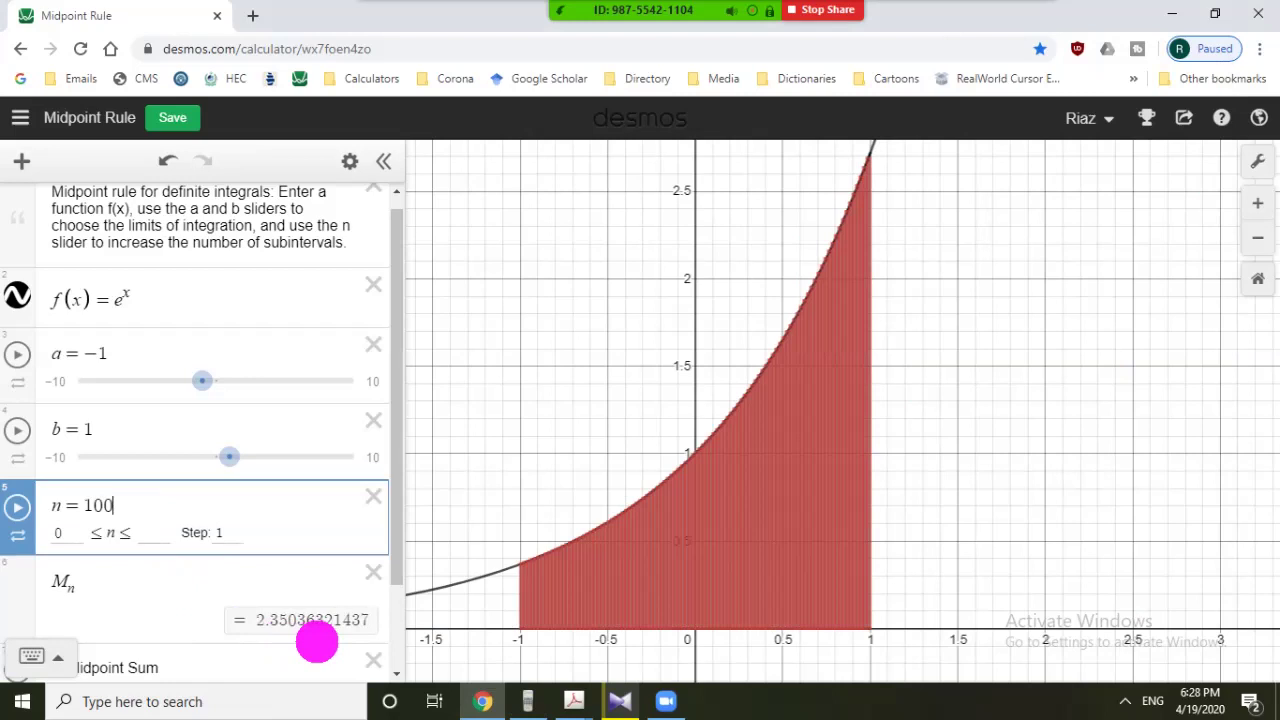
pyautogui.write('0')
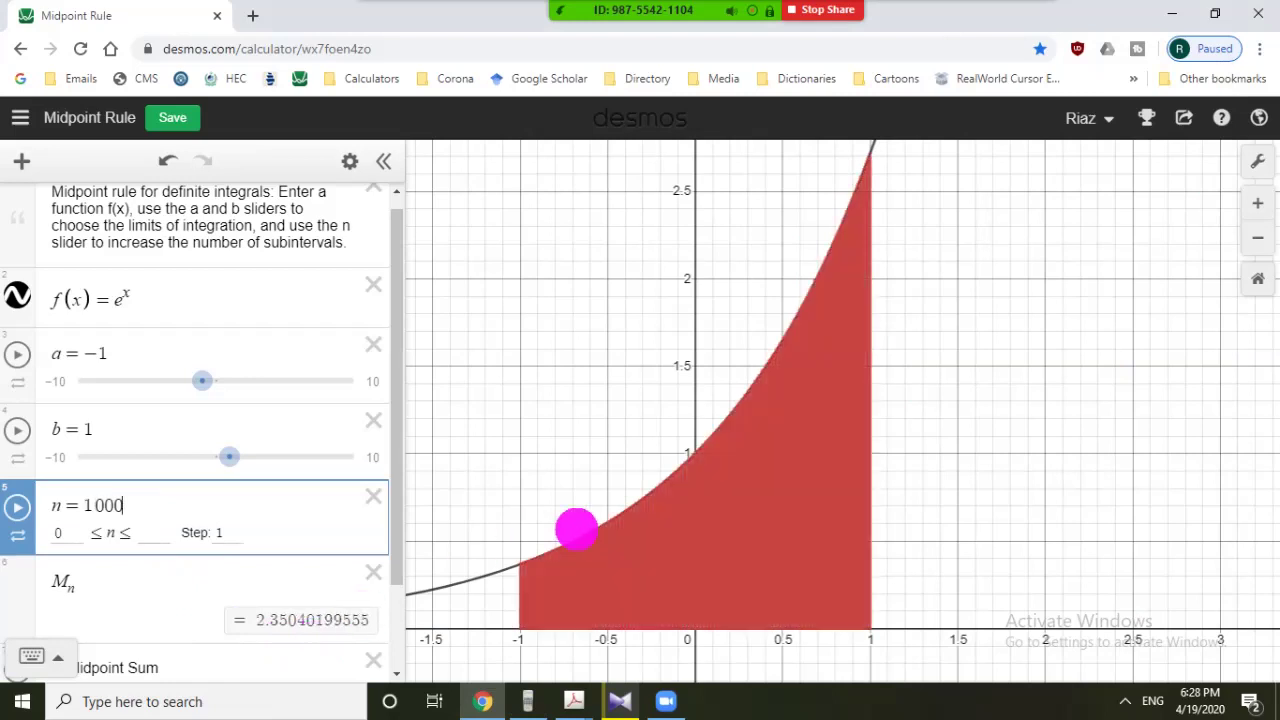
pyautogui.click(527, 701)
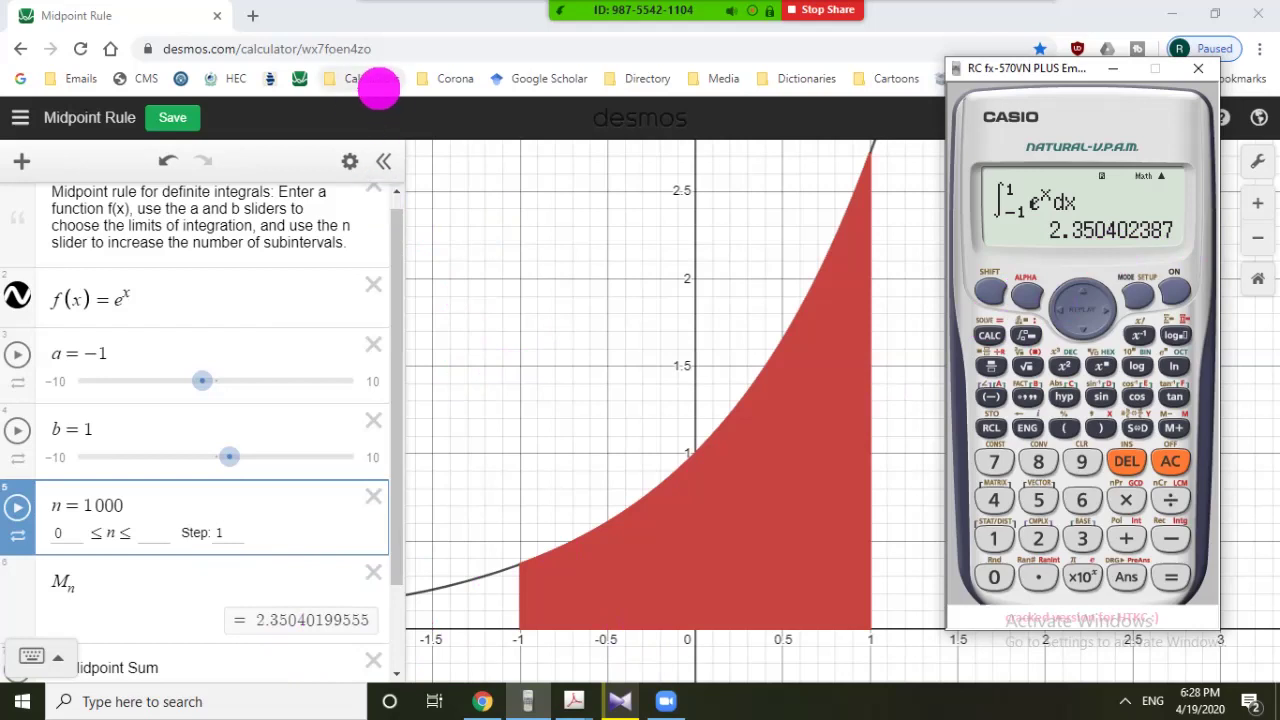
# Open the bookmarked Desmos graph for the Trapezoidal Rule.
pyautogui.click(369, 79)
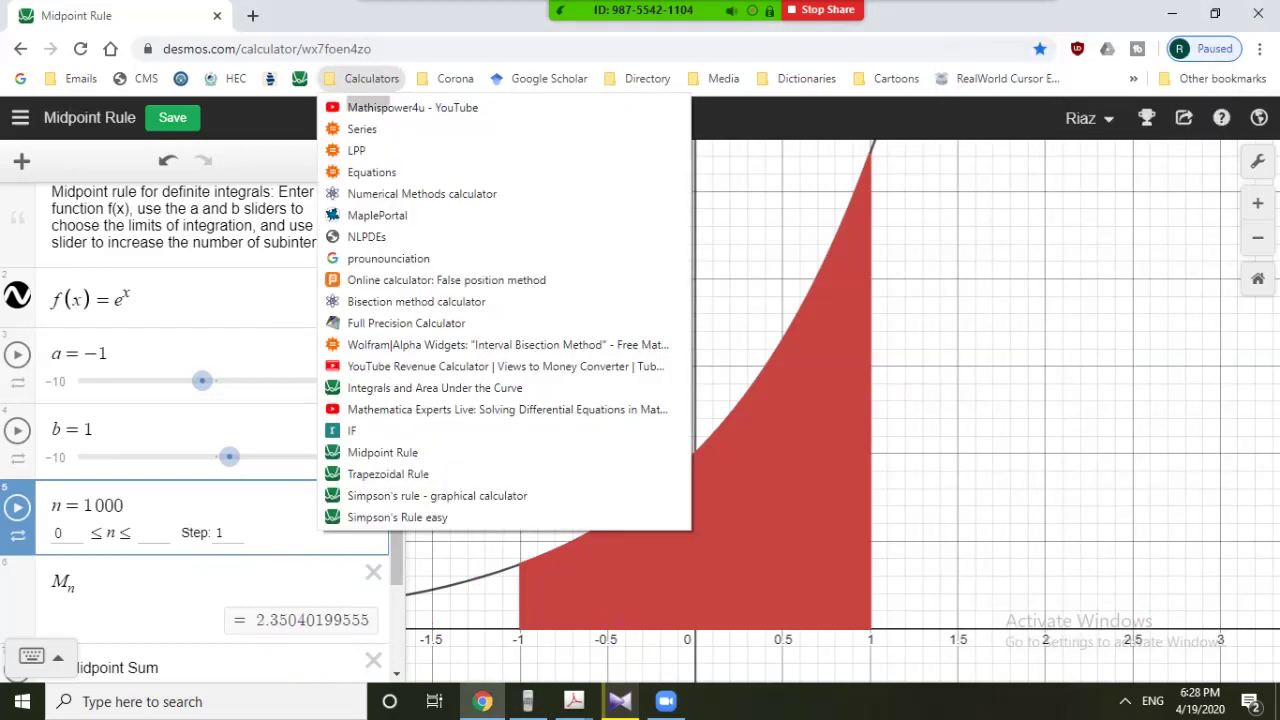
pyautogui.click(406, 474)
pyautogui.click(730, 188)
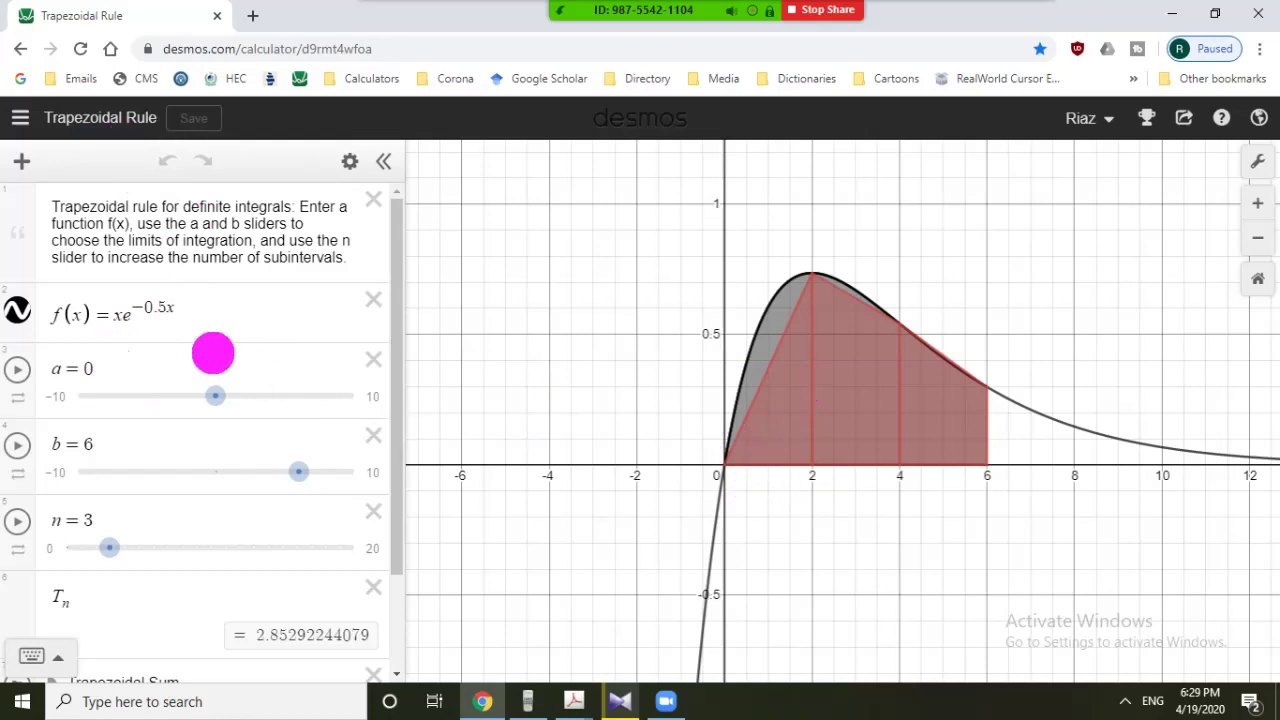
# Set the lower limit a to 1 for the trapezoidal sum of xe^(-0.5x).
pyautogui.click(123, 367)
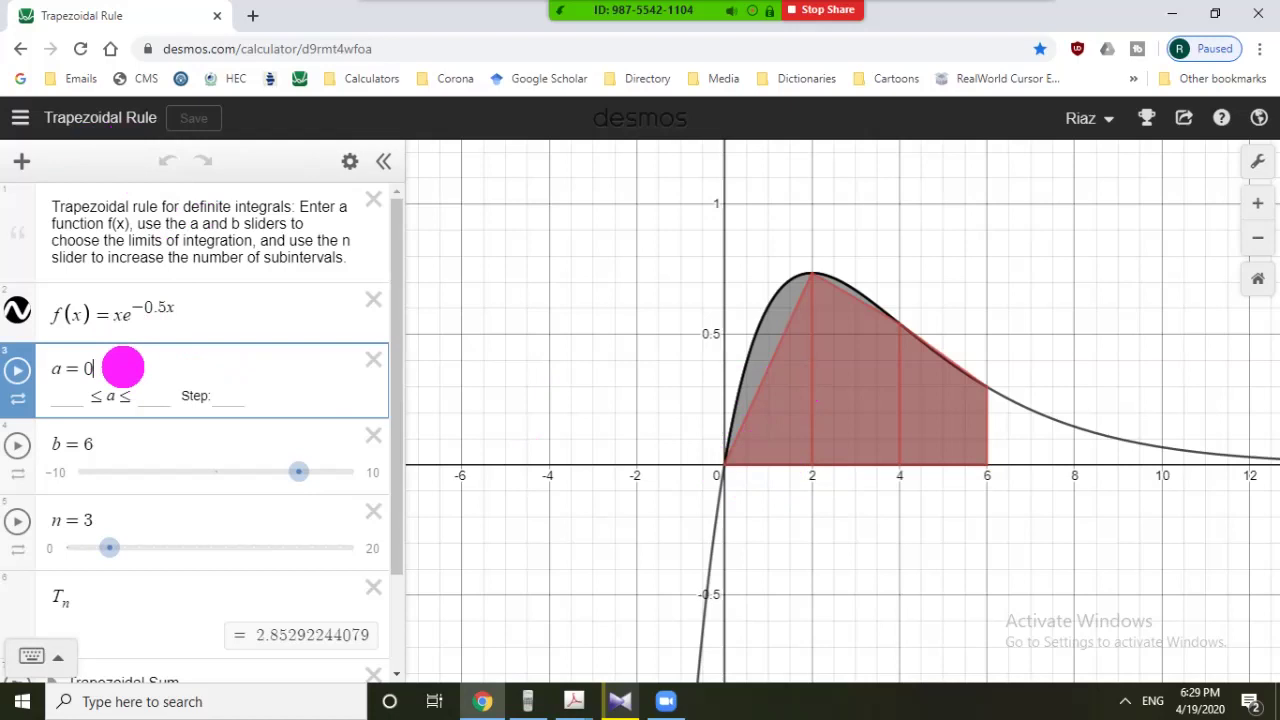
pyautogui.press('BackSpace')
pyautogui.write('1')
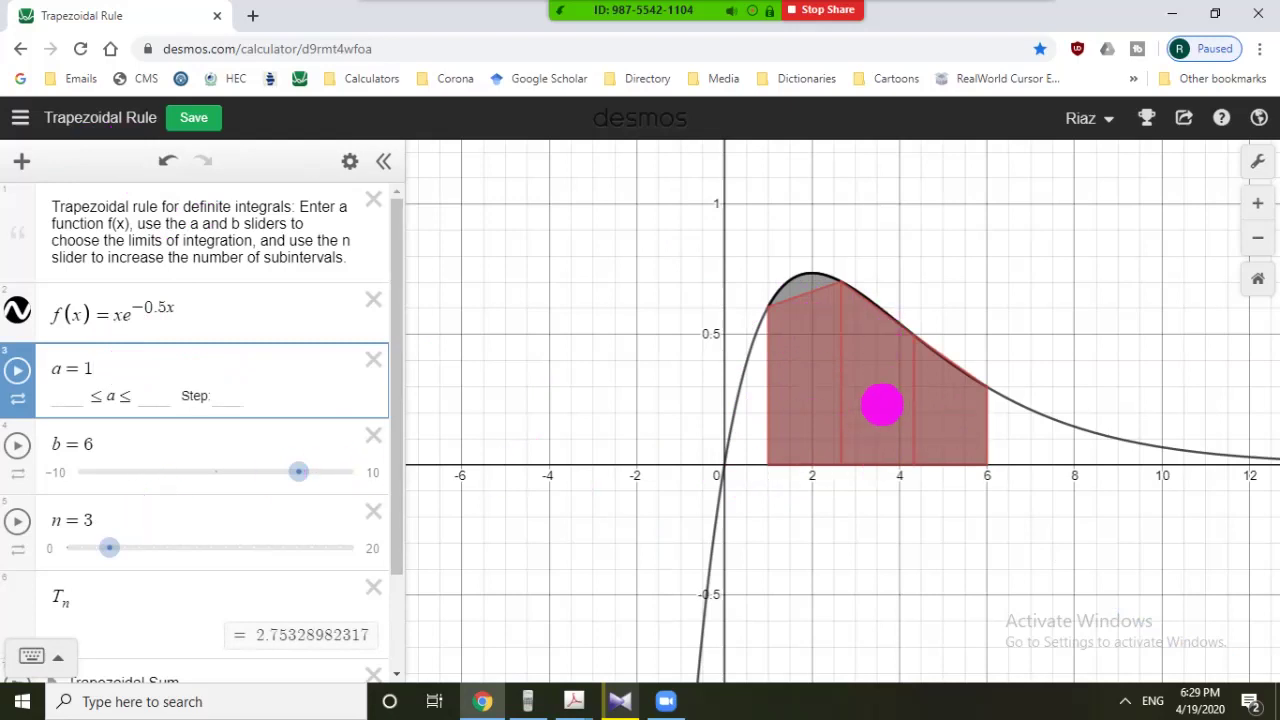
# Show the trapezoidal sum for 1, 2 and 4 subintervals by changing n to each value in turn.
pyautogui.click(180, 515)
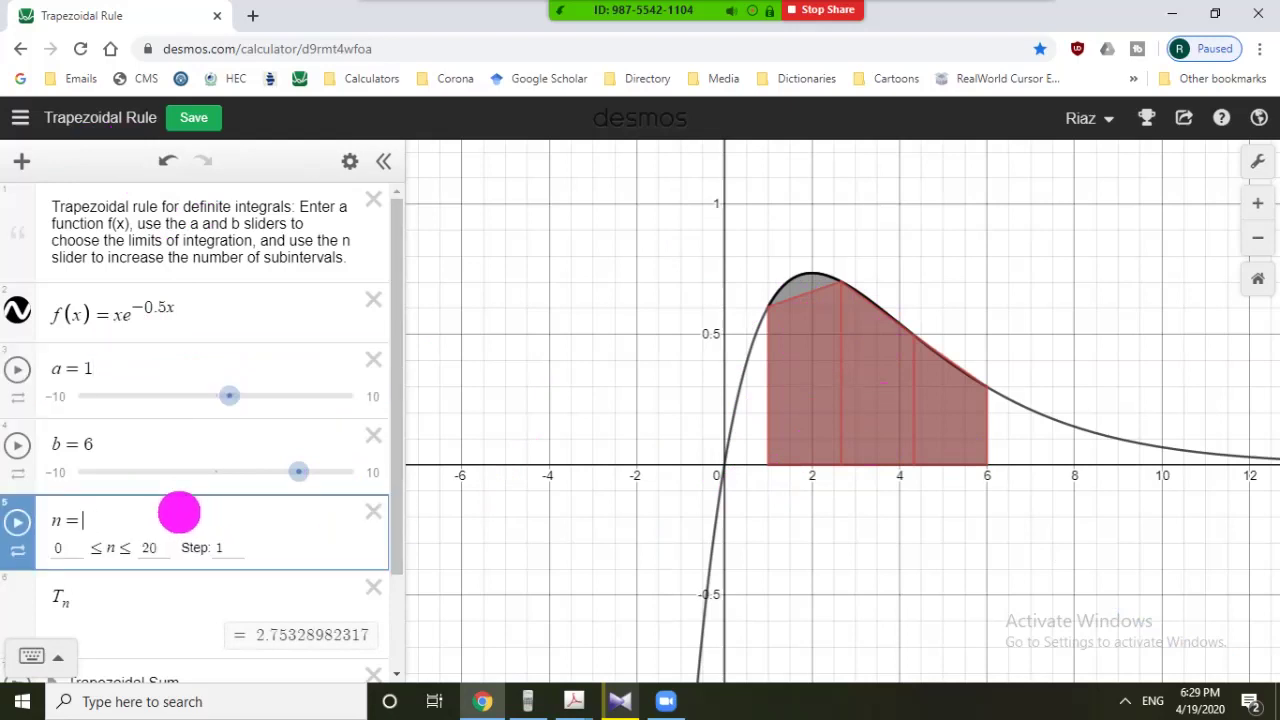
pyautogui.write('1')
pyautogui.press('BackSpace')
pyautogui.write('2')
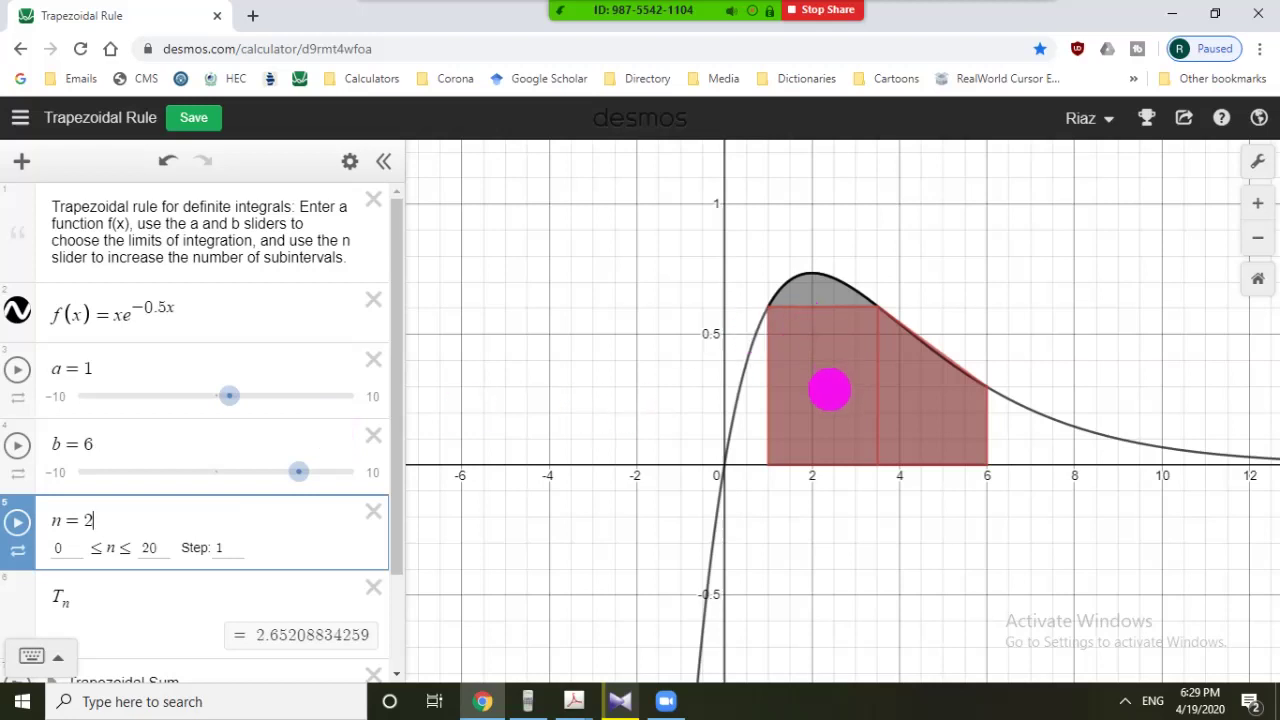
pyautogui.press('BackSpace')
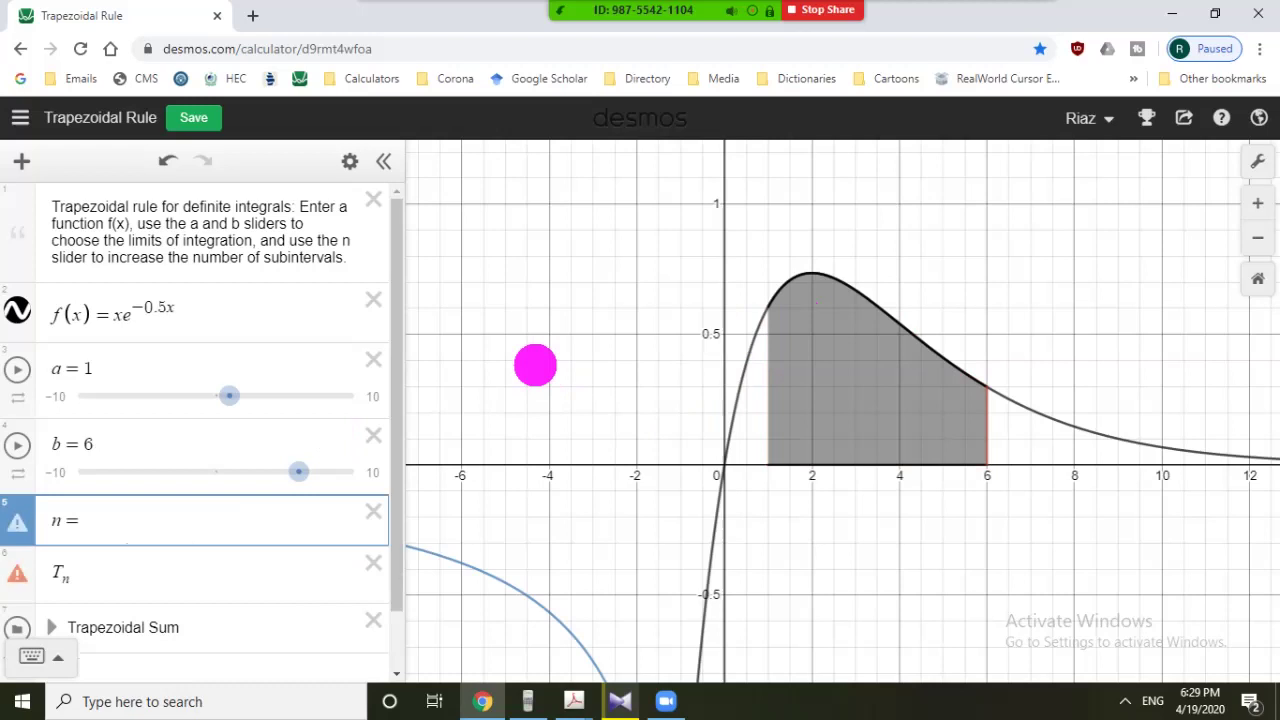
pyautogui.write('4')
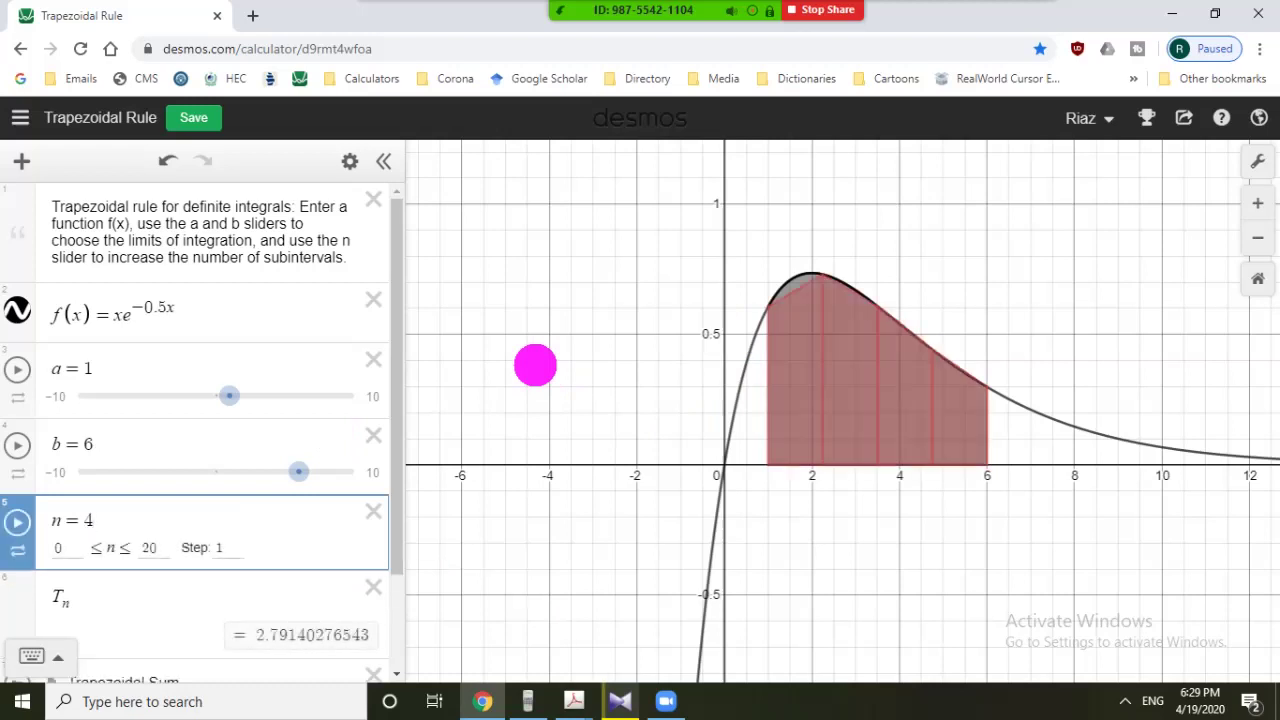
# Increase the number of trapezoidal subintervals n to 10 and finally to 120.
pyautogui.press('BackSpace')
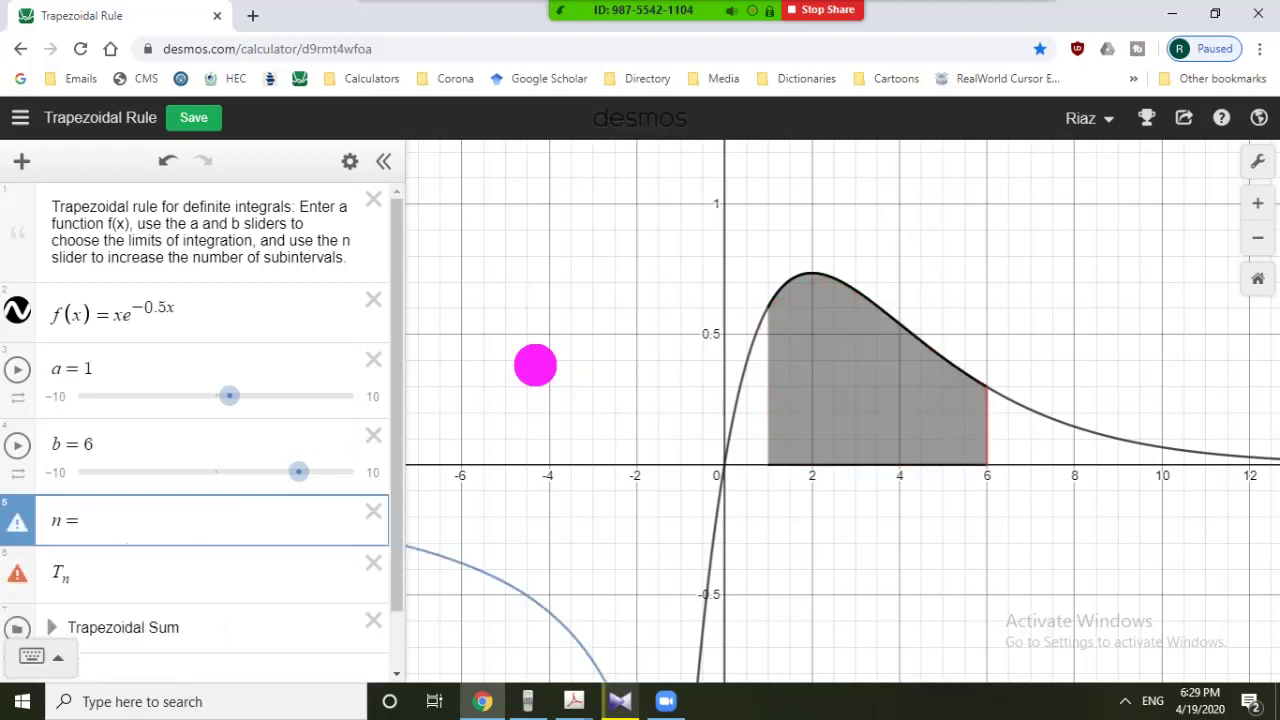
pyautogui.write('10')
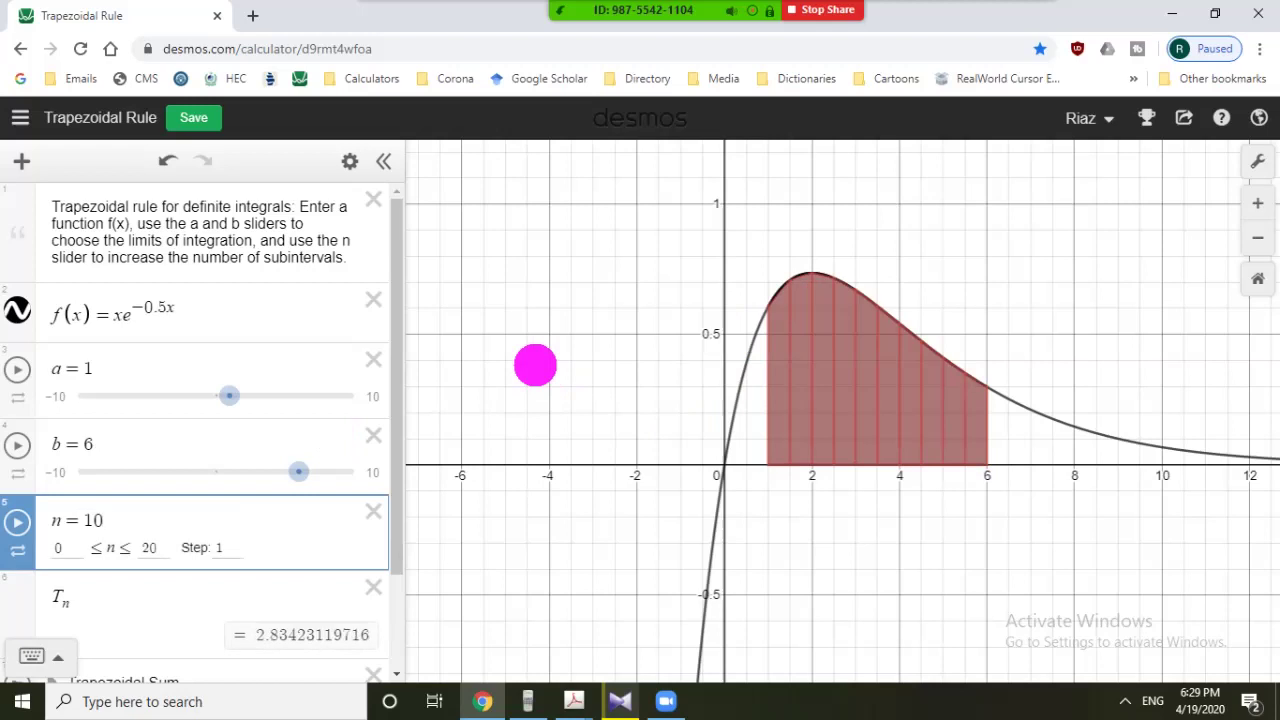
pyautogui.press('BackSpace')
pyautogui.write('2')
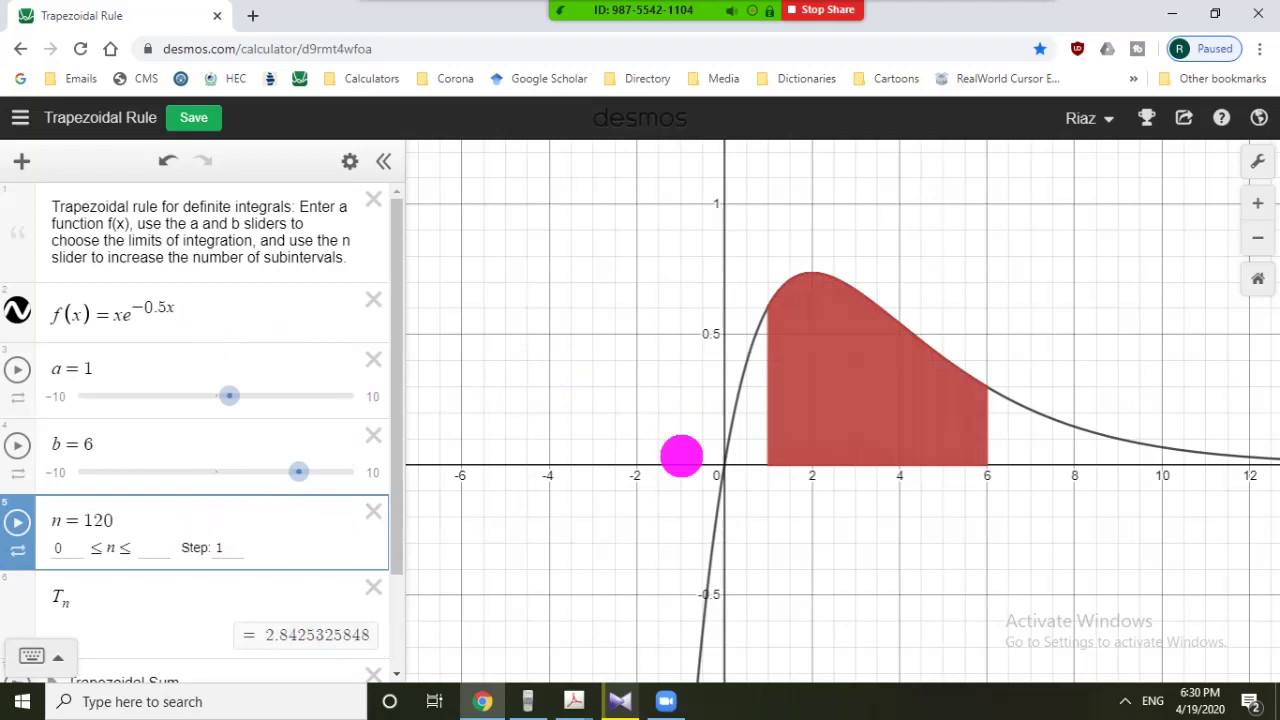
# Switch to the Casio calculator, clear its display, and enter a definite integral with the integrand Xe^(-0.5X).
pyautogui.click(530, 695)
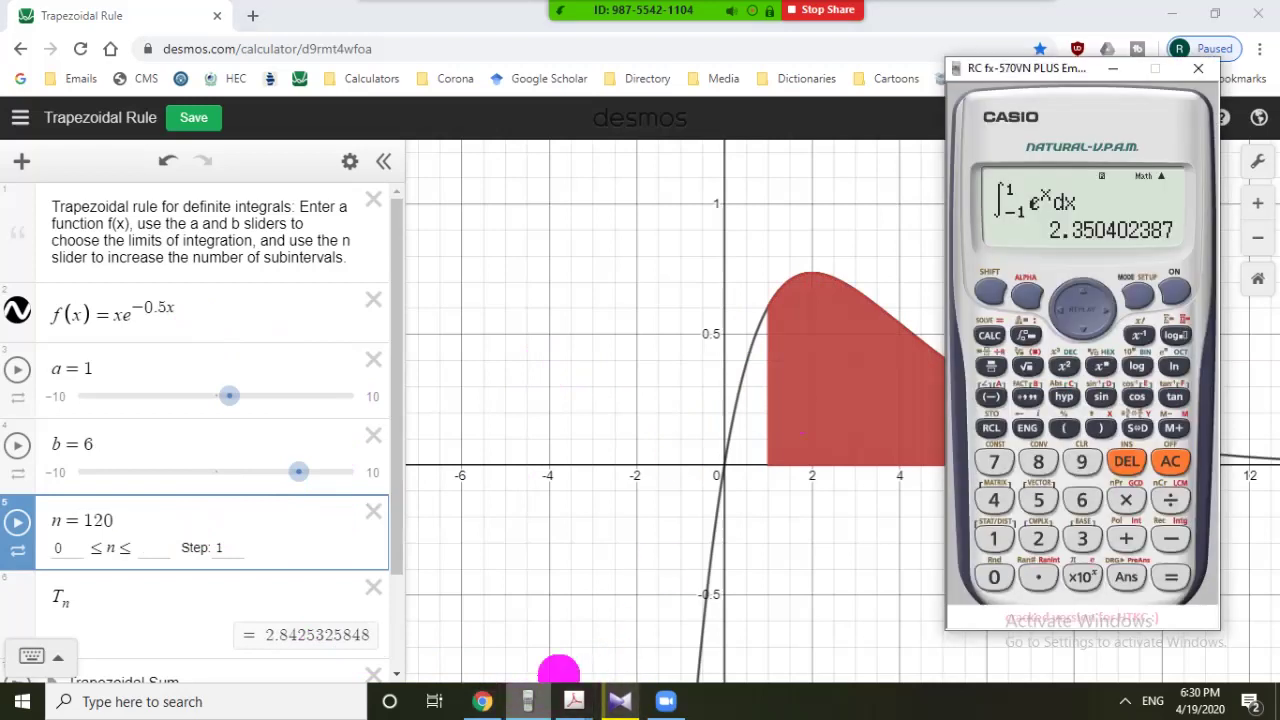
pyautogui.click(1168, 462)
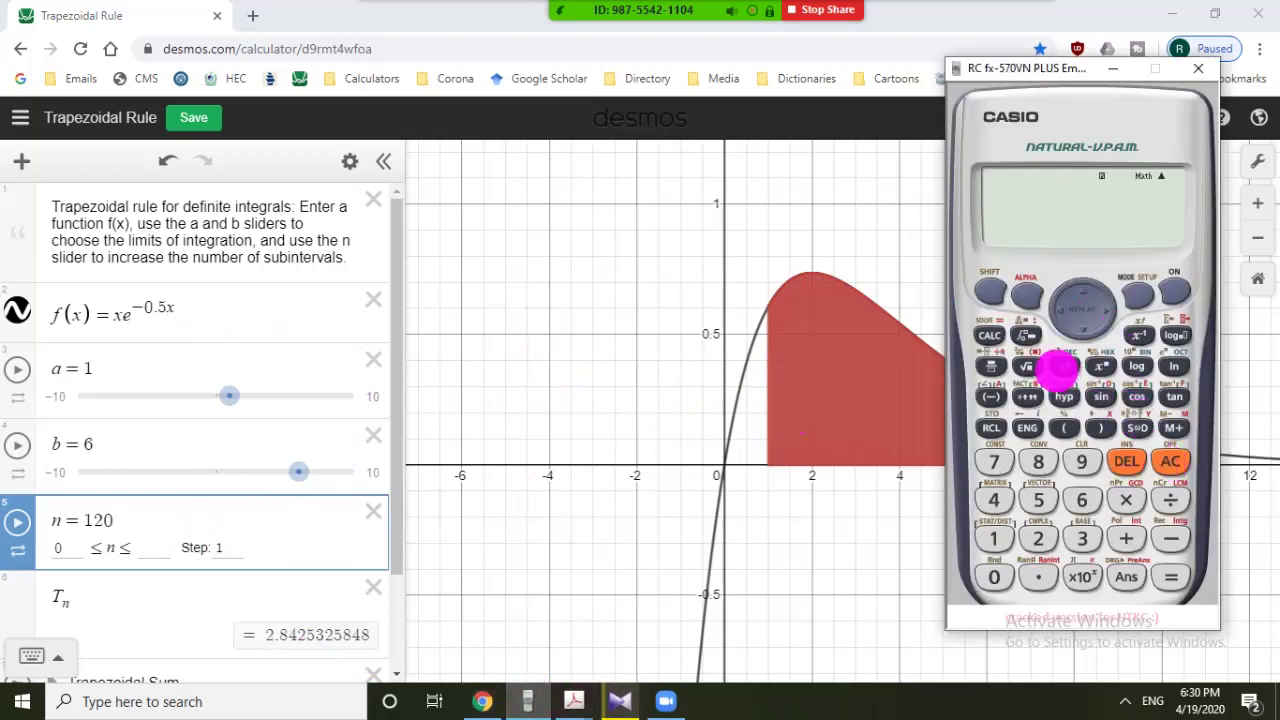
pyautogui.click(1030, 336)
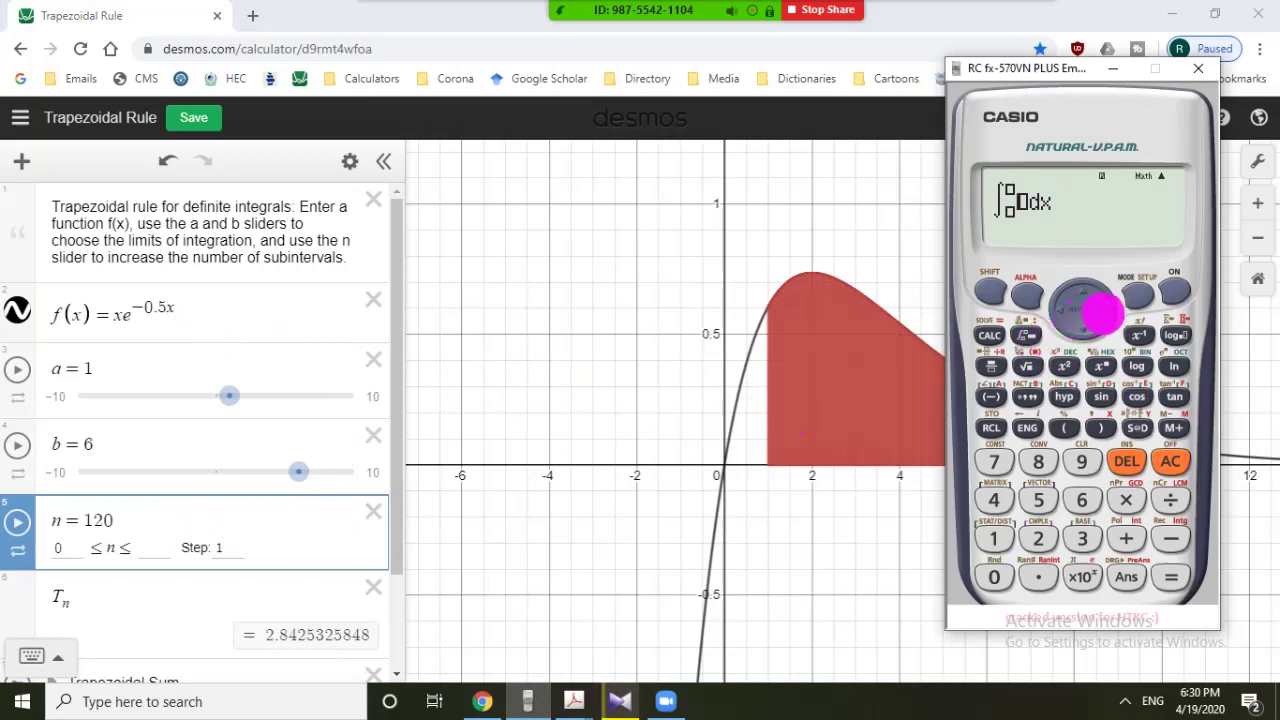
pyautogui.click(1026, 293)
pyautogui.click(1100, 428)
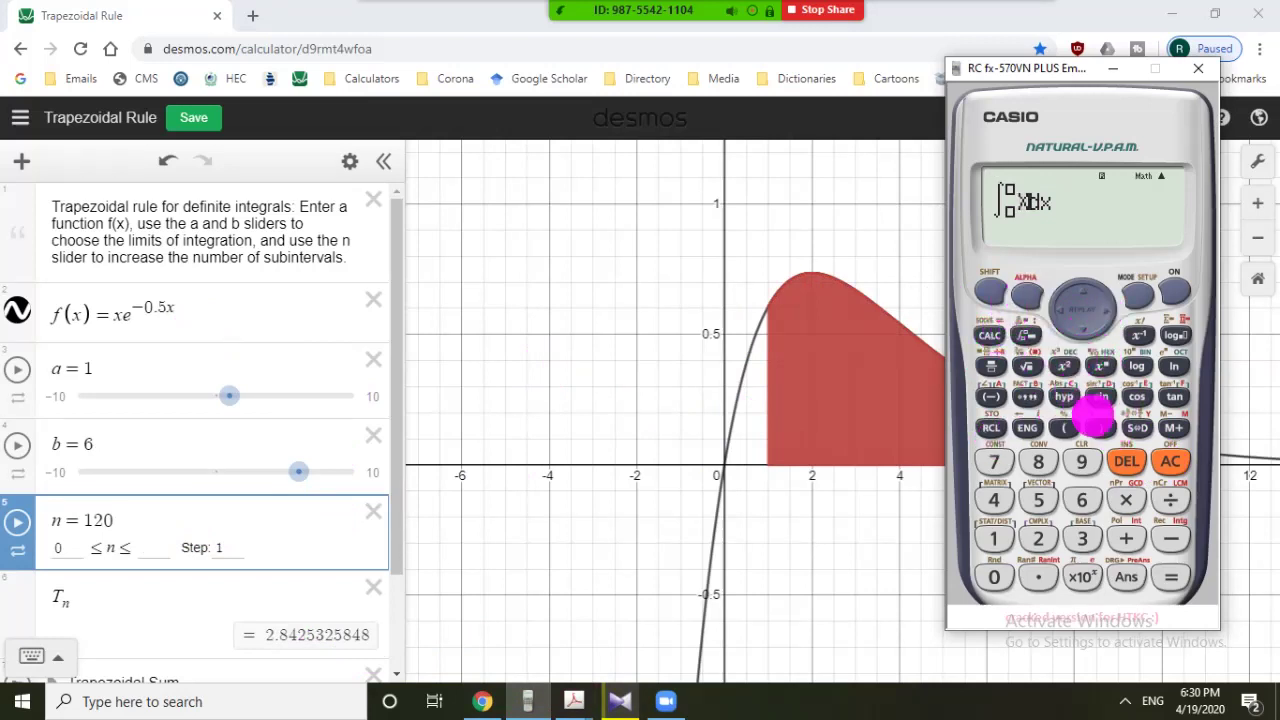
pyautogui.click(1022, 293)
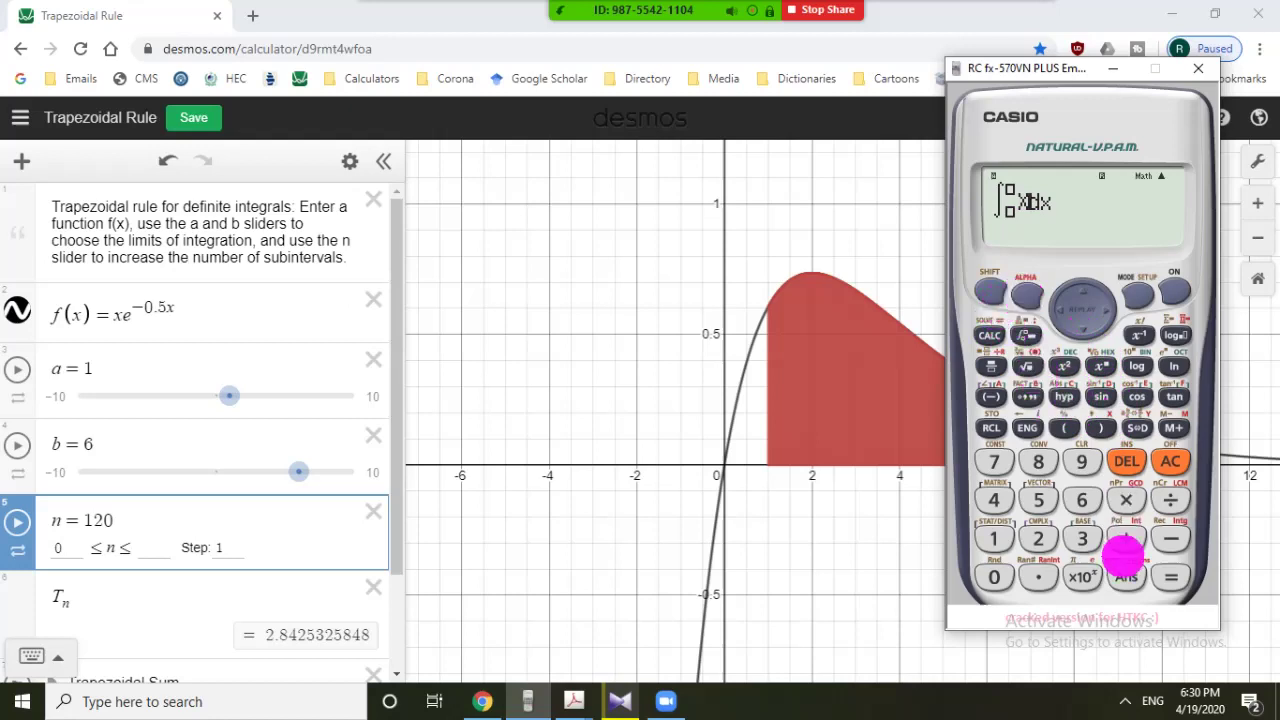
pyautogui.click(1082, 577)
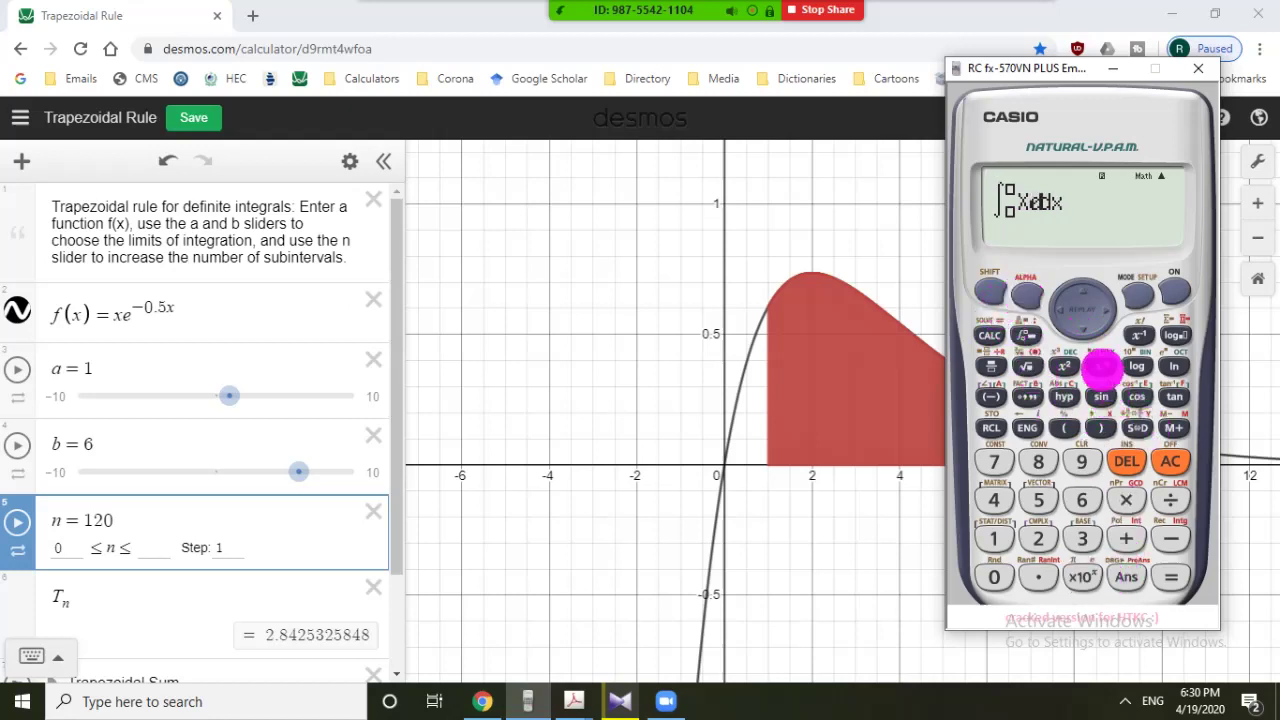
pyautogui.click(1185, 538)
pyautogui.click(1002, 580)
pyautogui.click(1038, 577)
pyautogui.click(1040, 515)
pyautogui.click(1024, 293)
pyautogui.click(1100, 428)
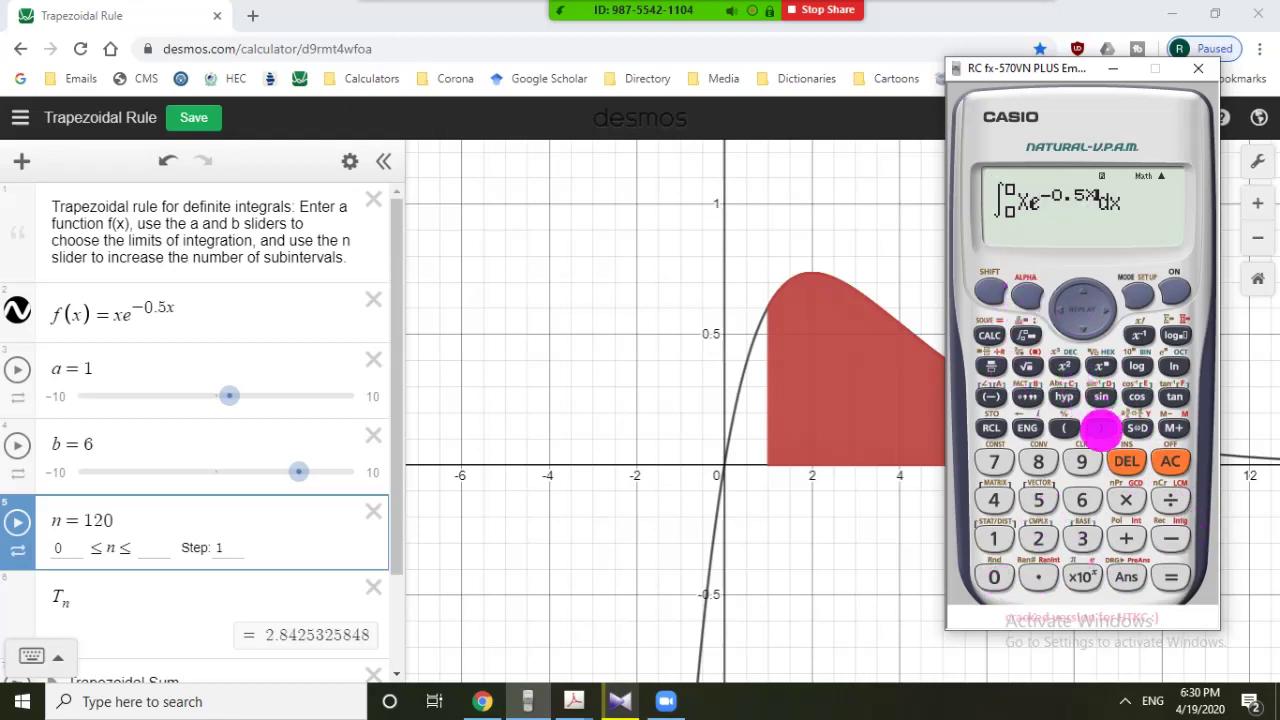
# Set the calculator integral's lower limit to 1 and upper limit to 6, and evaluate it for comparison with the trapezoidal sum.
pyautogui.click(1102, 318)
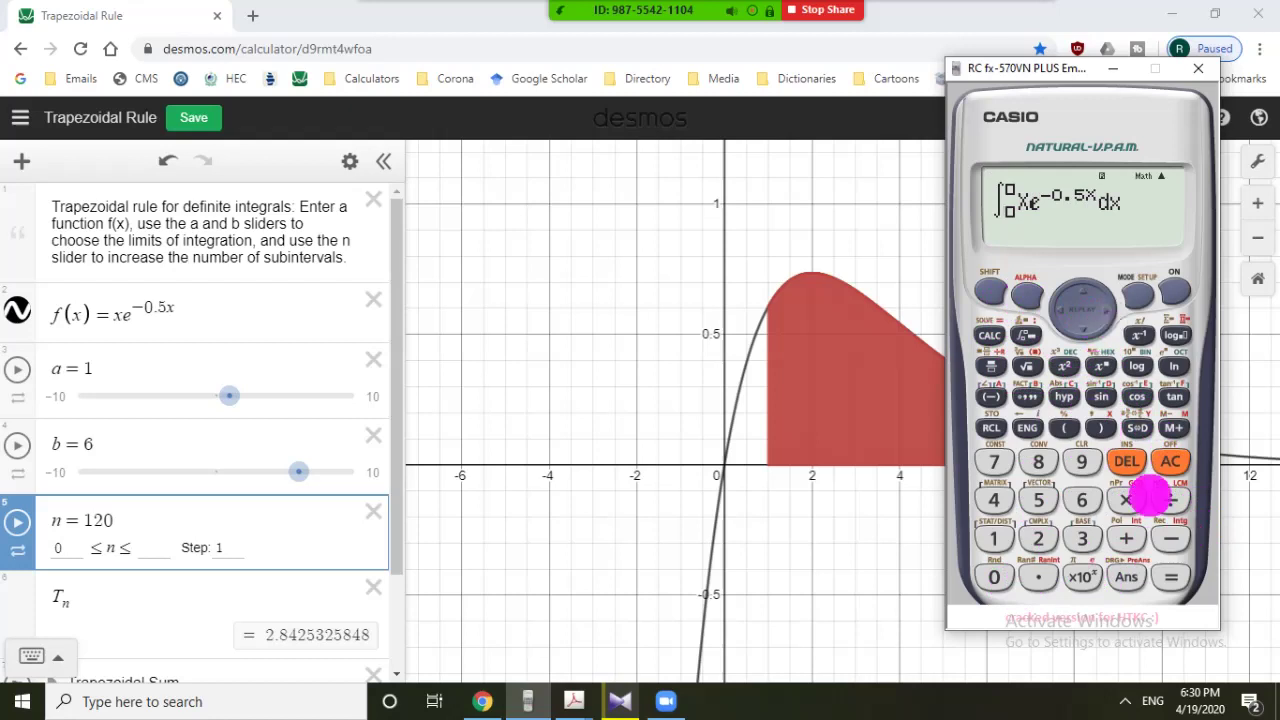
pyautogui.click(1170, 538)
pyautogui.click(994, 540)
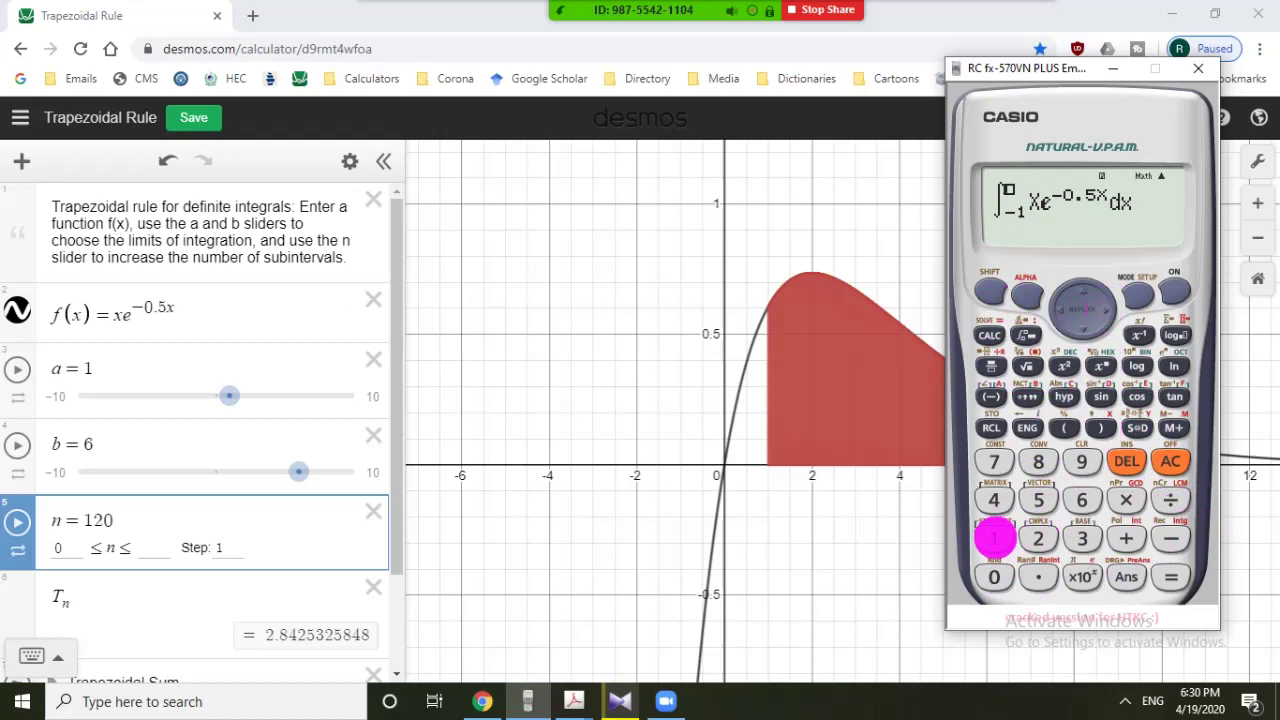
pyautogui.click(1096, 318)
pyautogui.click(1083, 500)
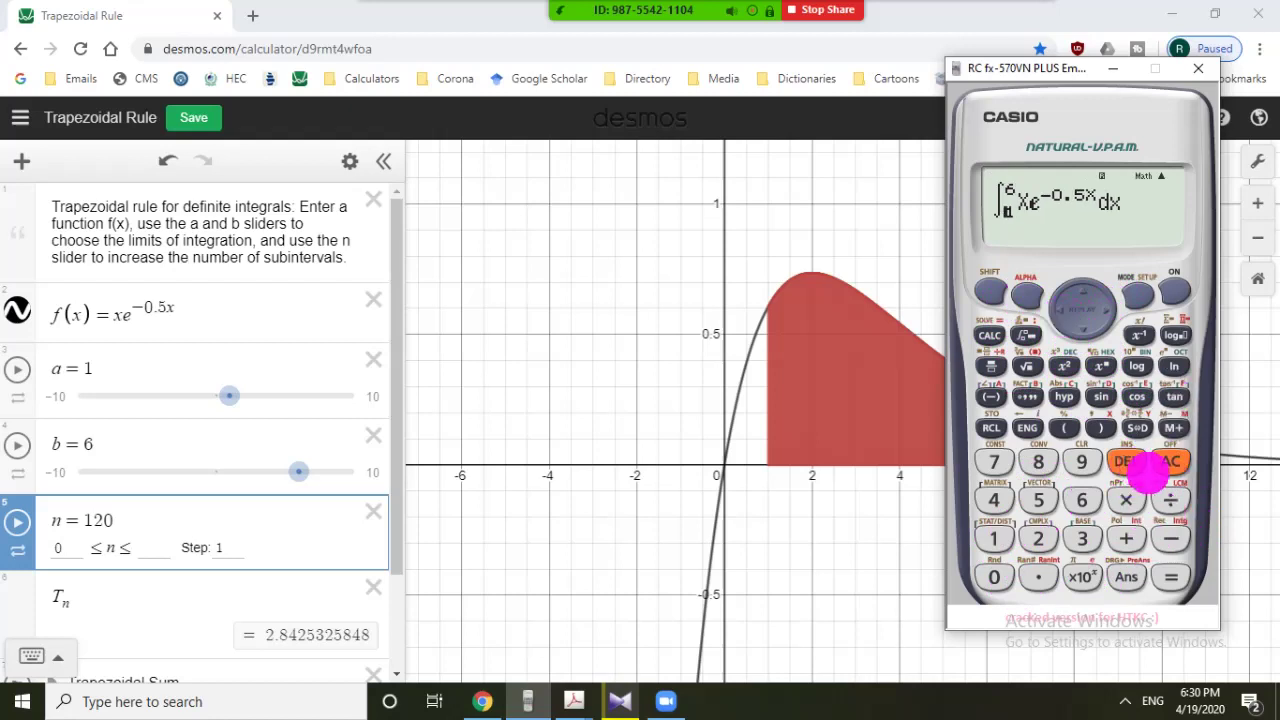
pyautogui.click(1174, 586)
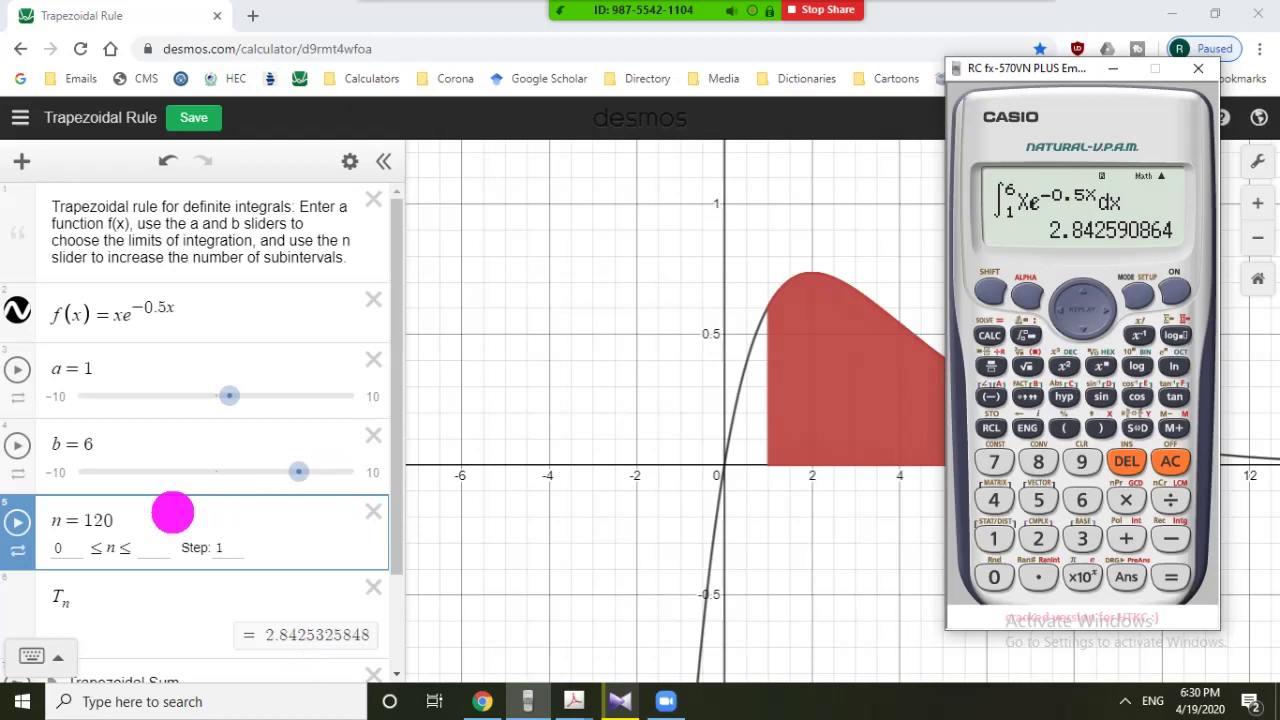
# Change the function f(x) in the Desmos trapezoidal graph to e^(-x^2).
pyautogui.click(188, 311)
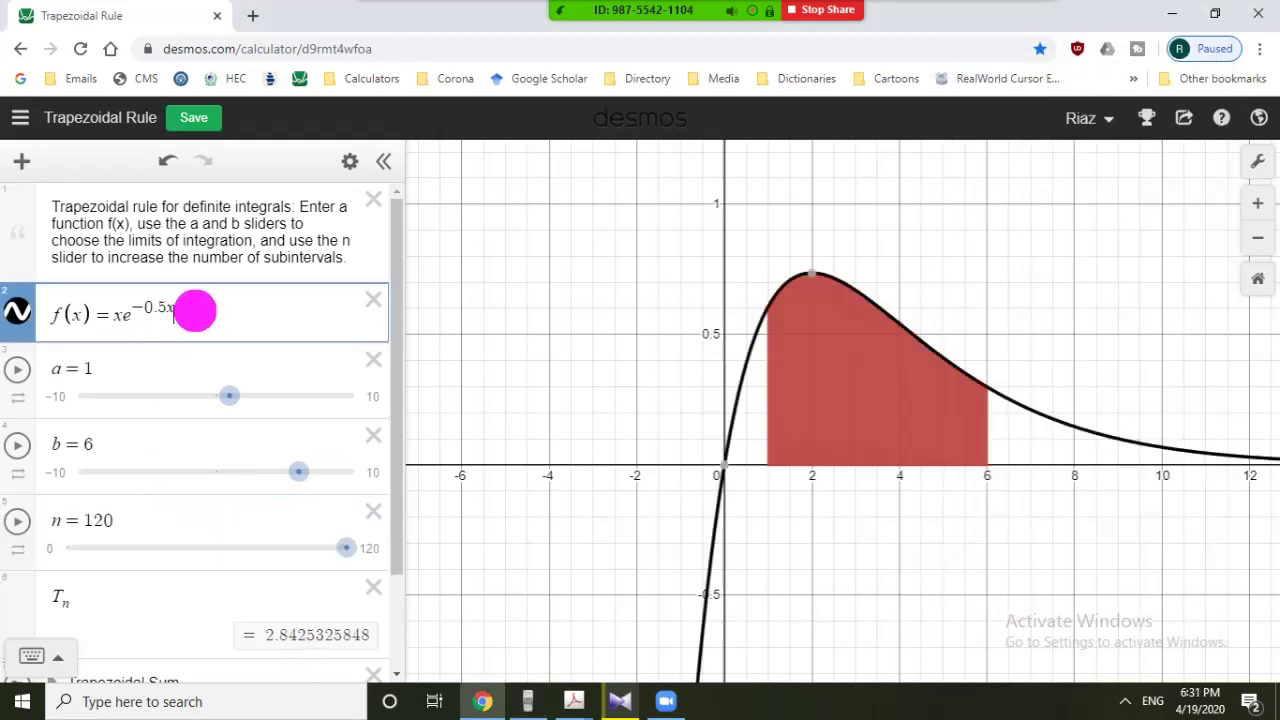
pyautogui.press('BackSpace')
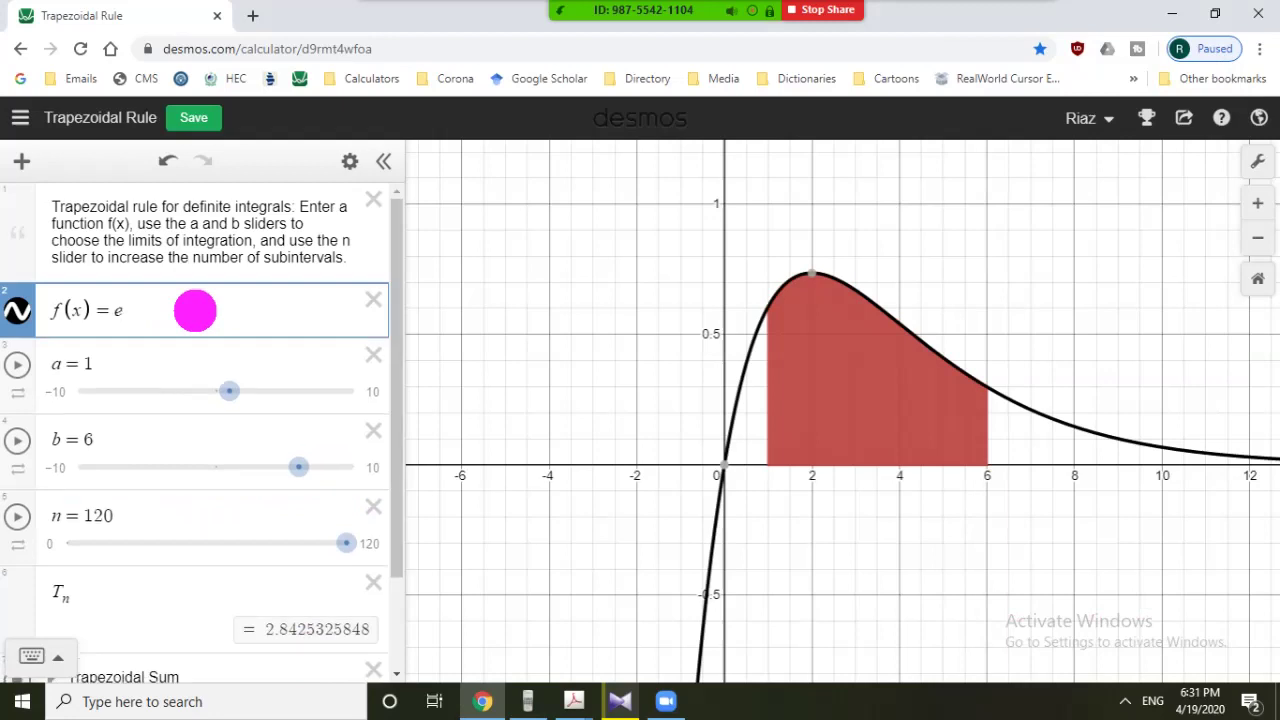
pyautogui.write('^-x^2')
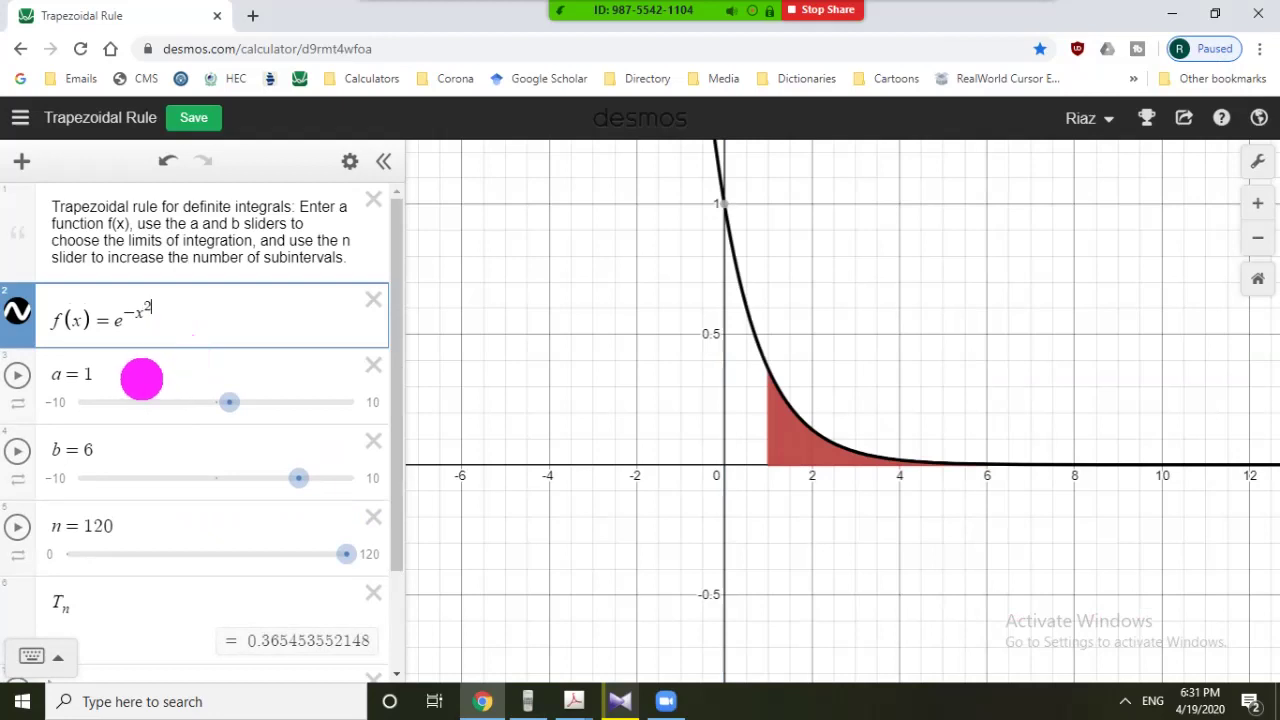
# Set the limits of integration to a = -1 and b = 1 in the trapezoidal graph.
pyautogui.click(141, 377)
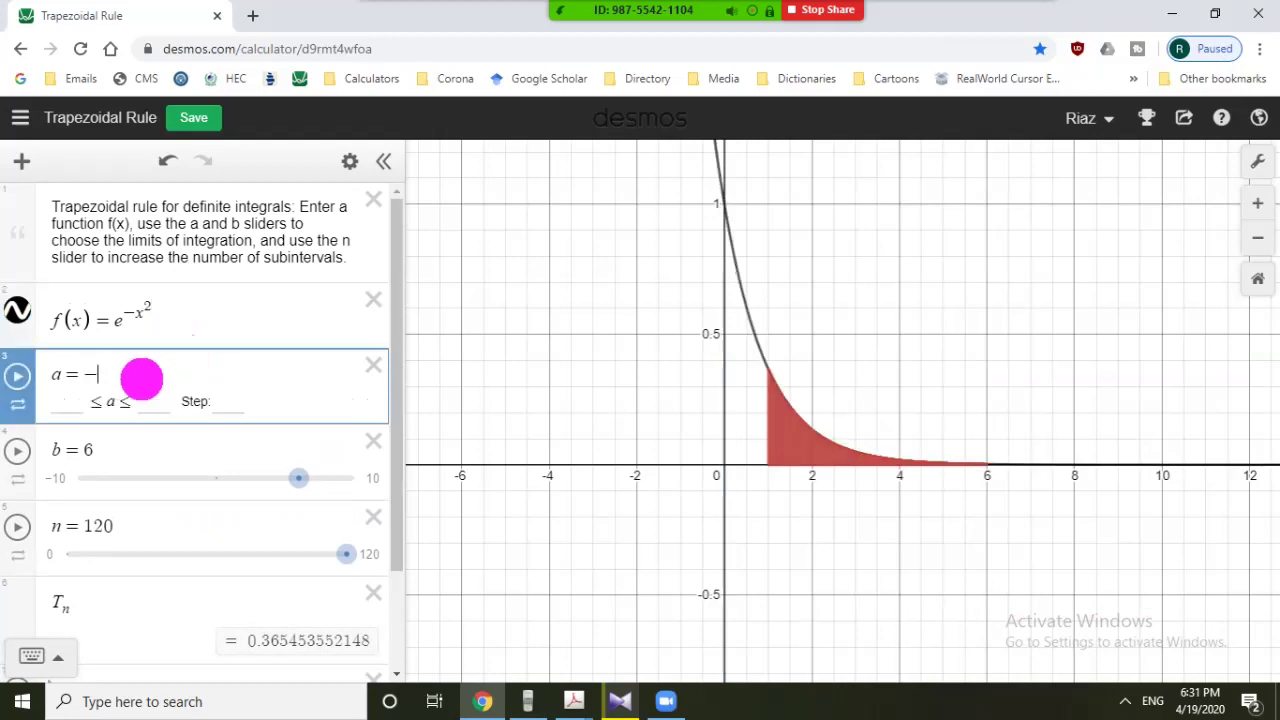
pyautogui.click(134, 457)
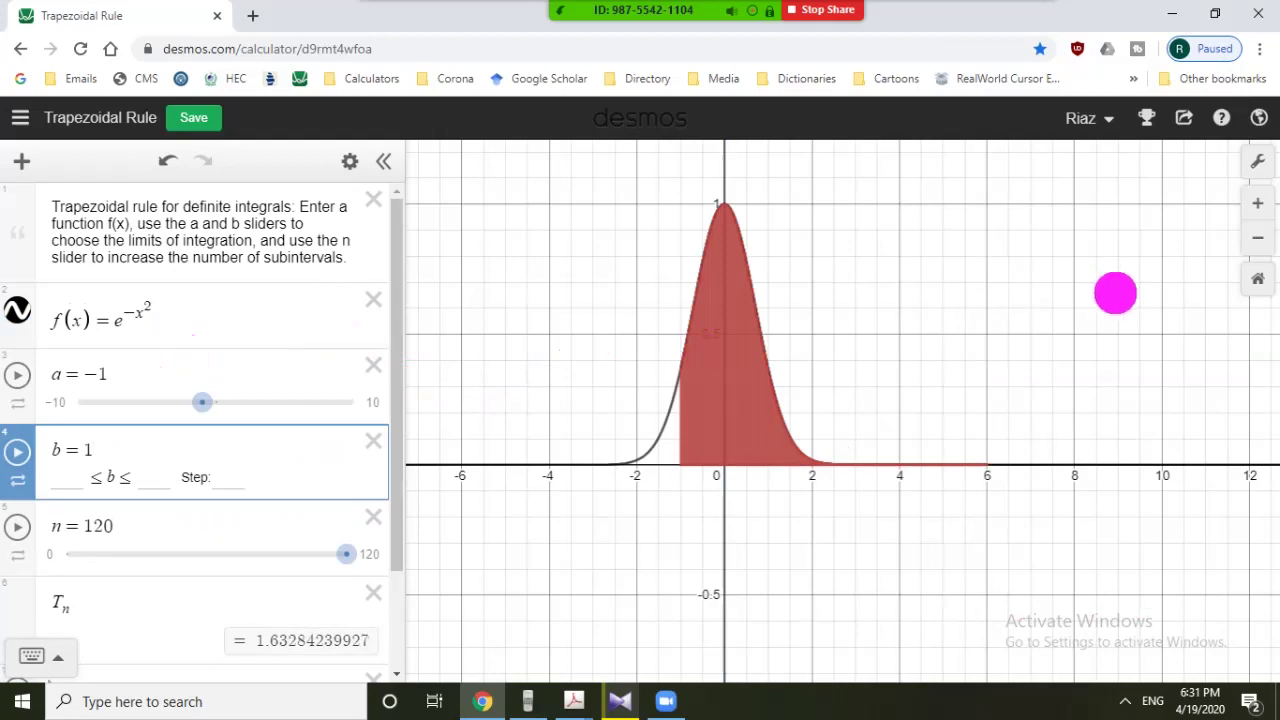
pyautogui.click(1256, 278)
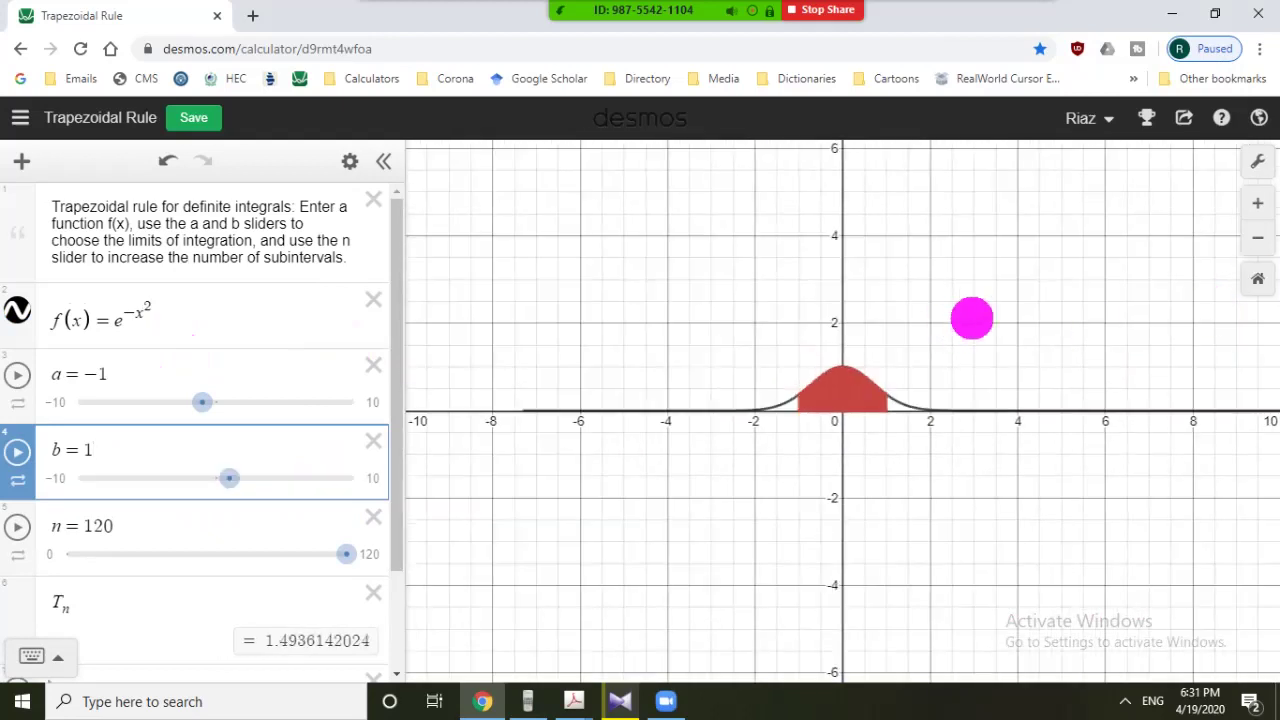
pyautogui.scroll(5, 971, 318)
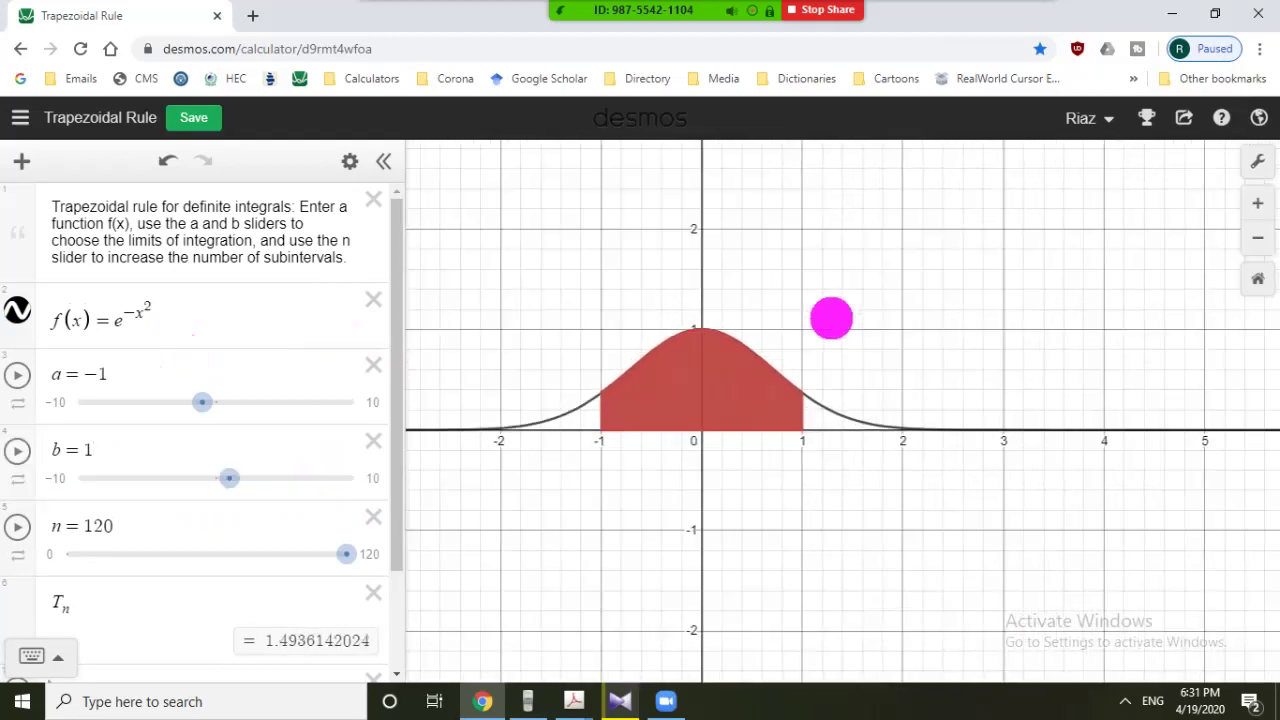
pyautogui.scroll(3, 831, 318)
# Step the number of trapezoidal subintervals n through 1, 2, 3, 4 and 5 for e^(-x^2).
pyautogui.click(129, 522)
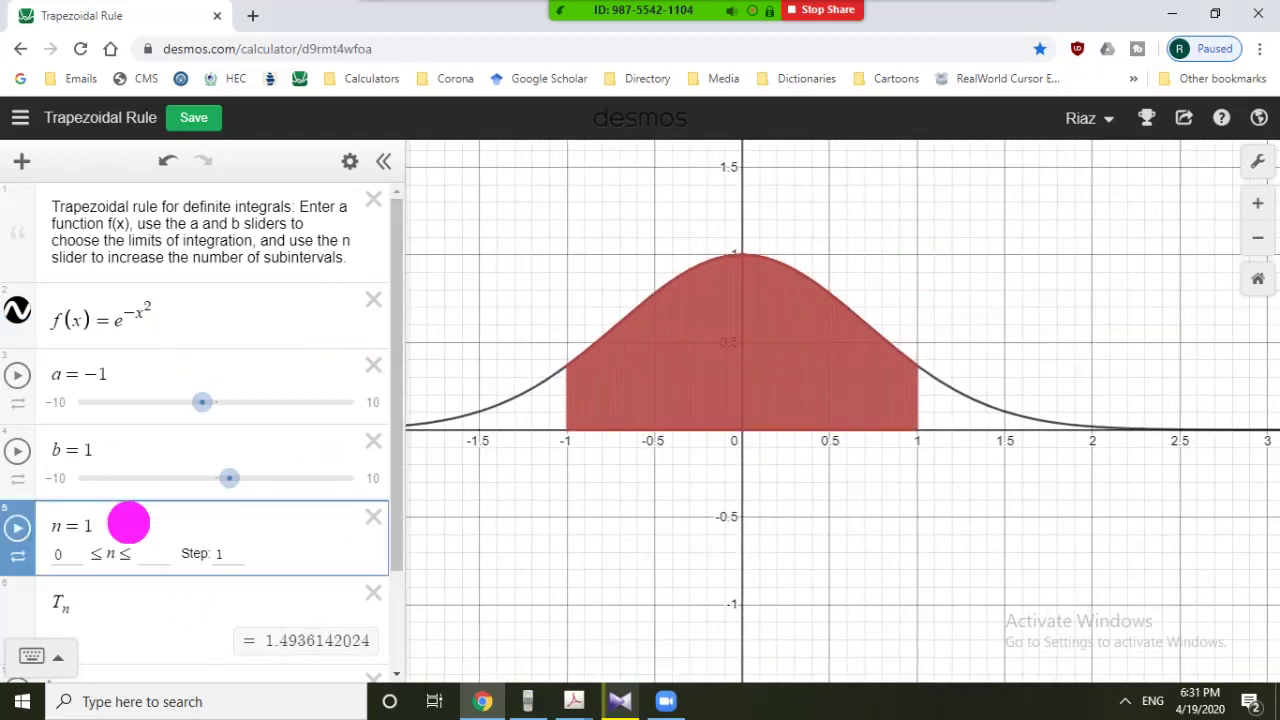
pyautogui.write('2')
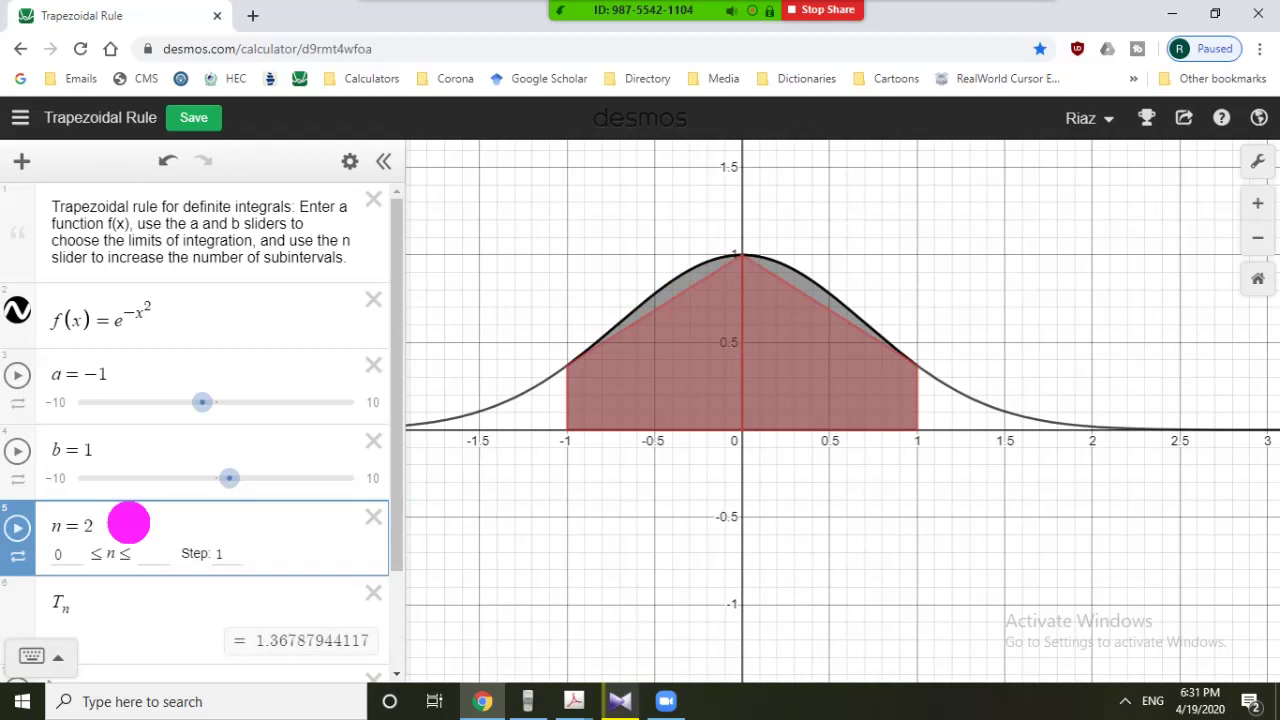
pyautogui.press('BackSpace')
pyautogui.press('BackSpace')
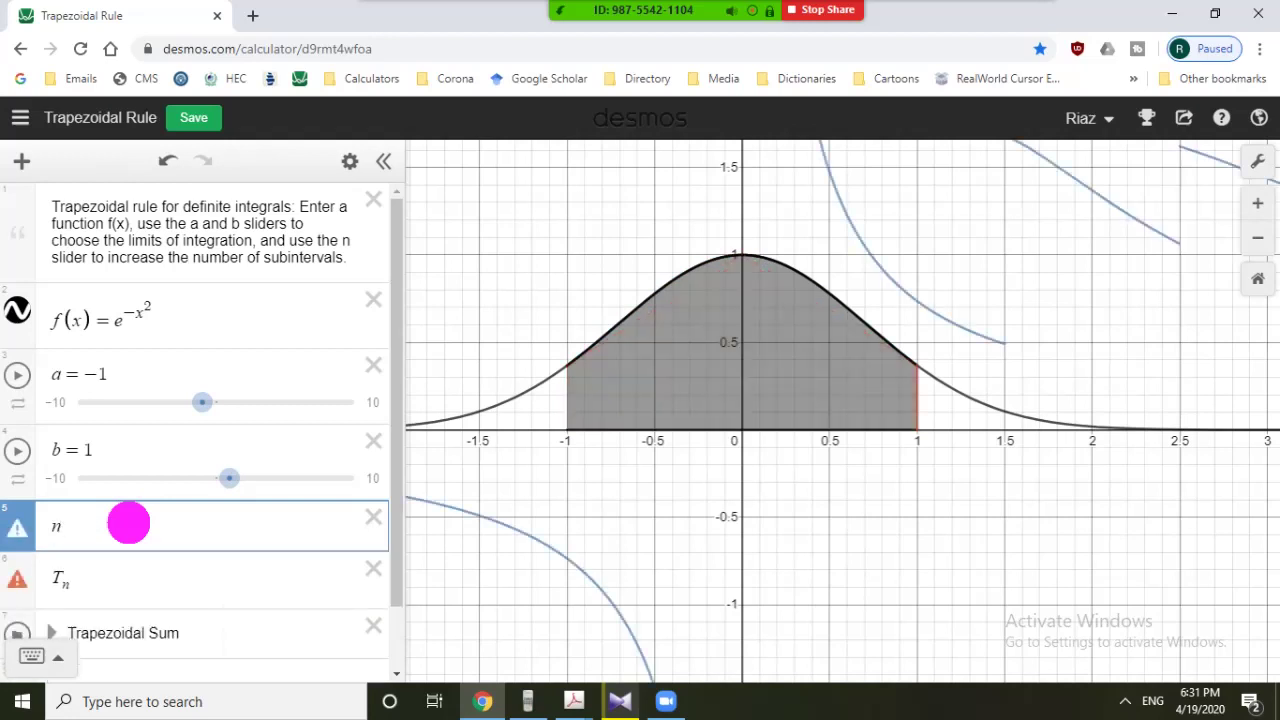
pyautogui.write('=1')
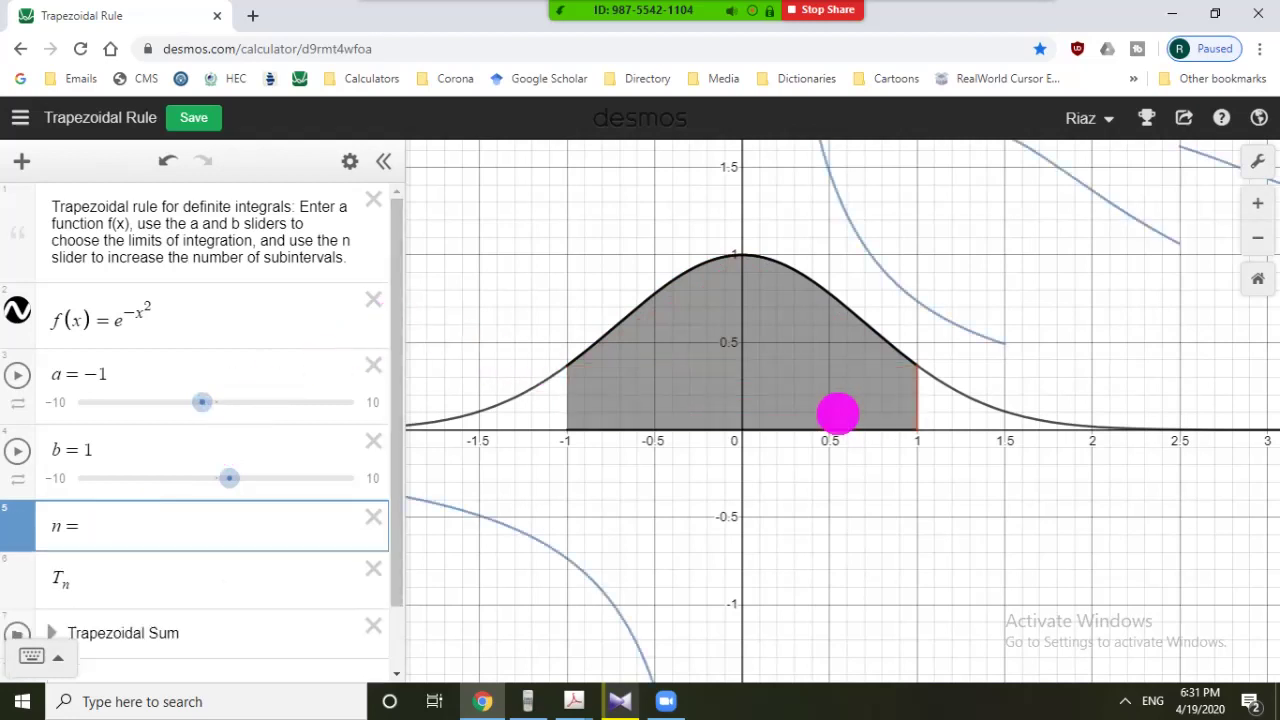
pyautogui.write('3')
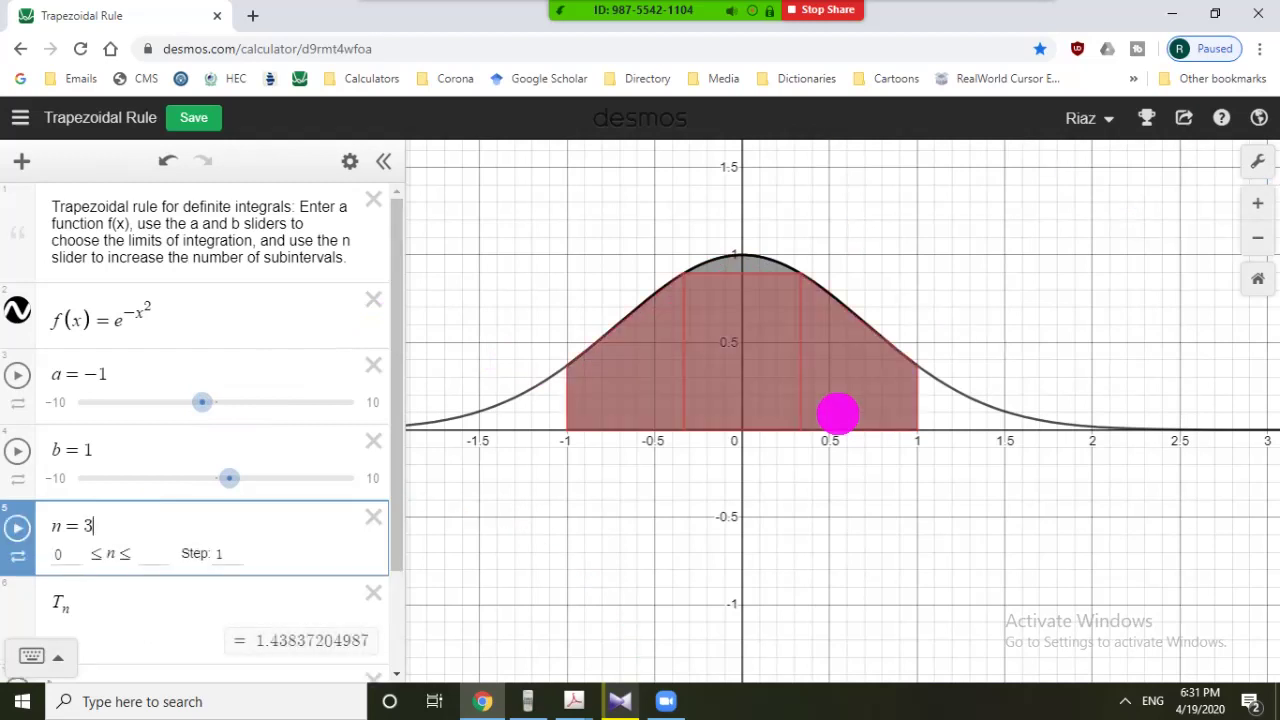
pyautogui.press('BackSpace')
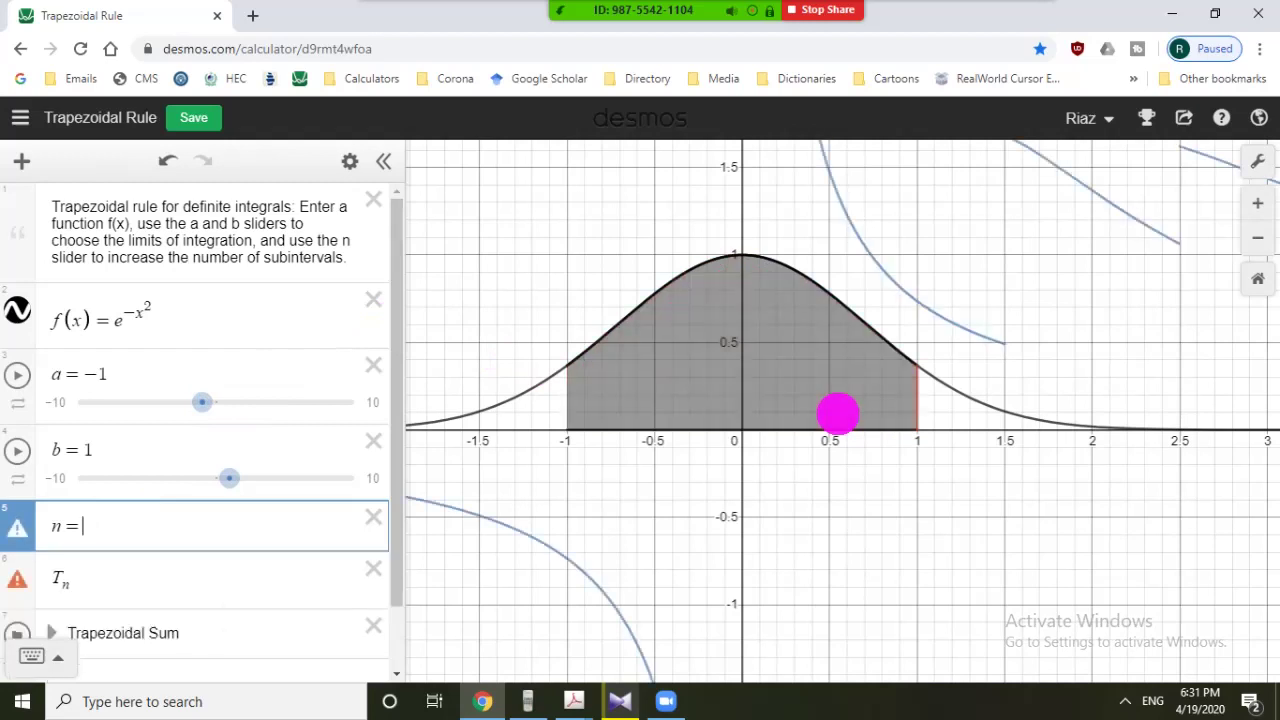
pyautogui.write('4')
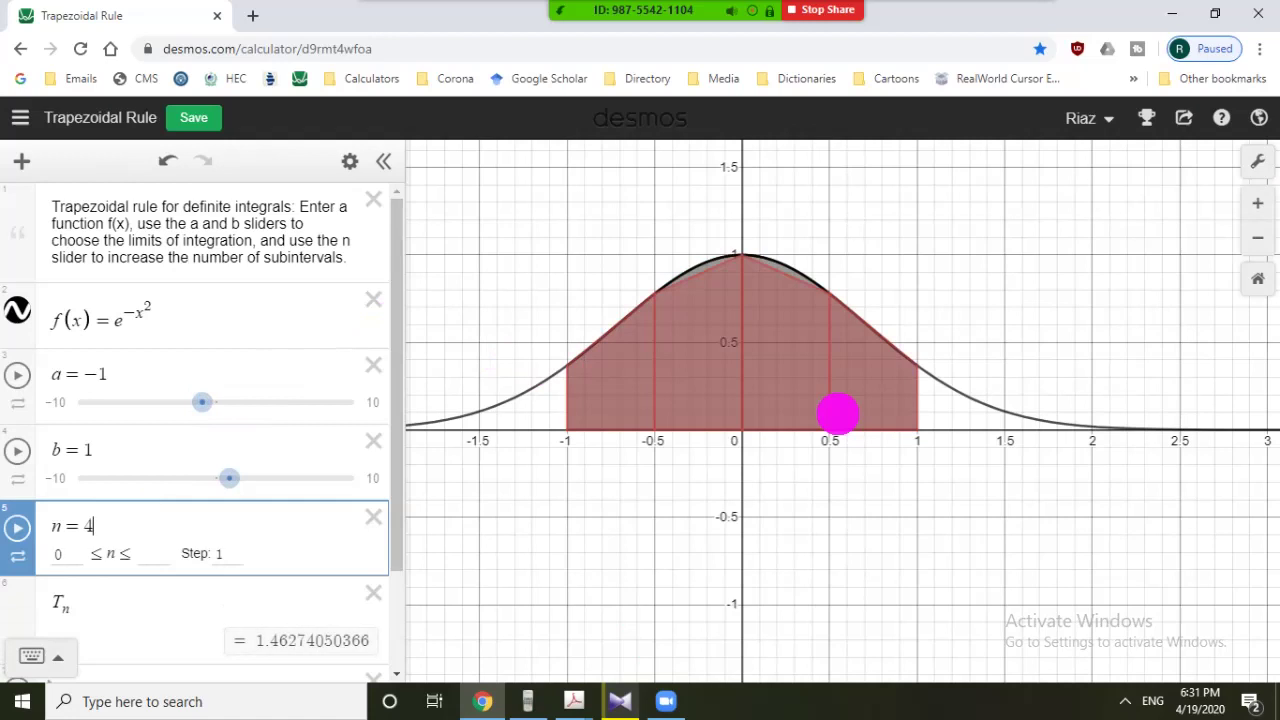
pyautogui.press('BackSpace')
pyautogui.write('5')
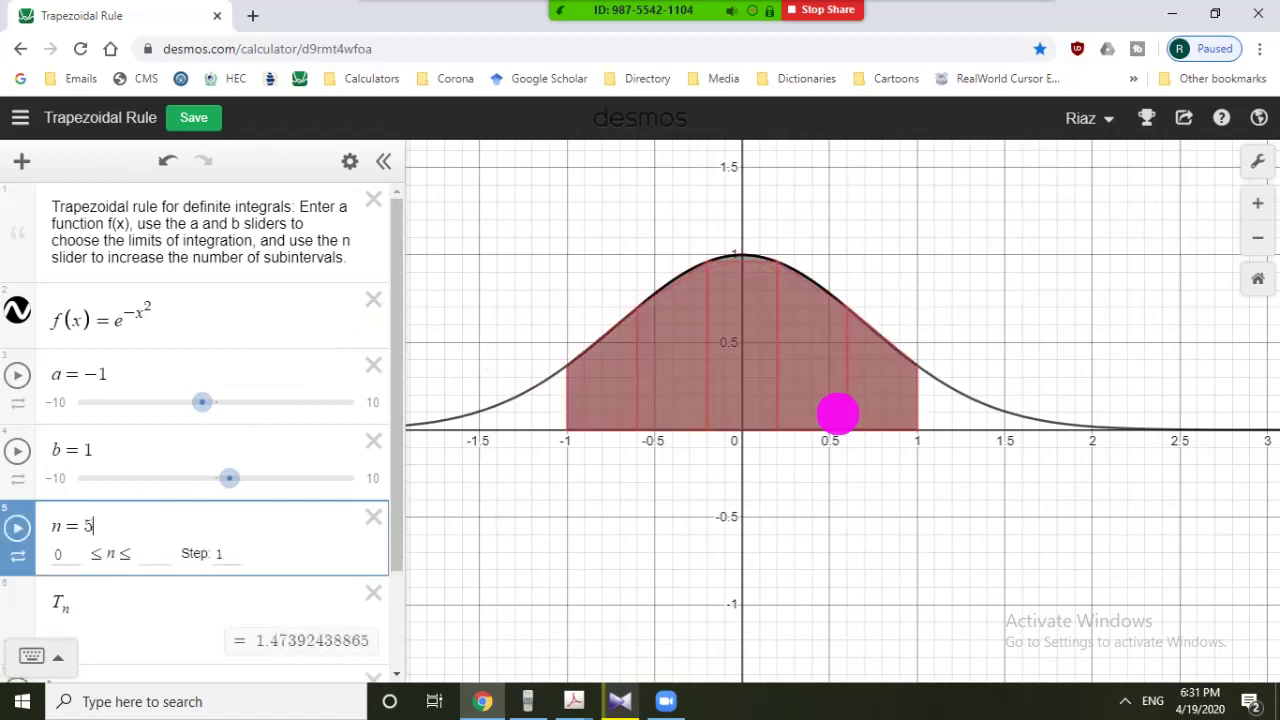
# Increase the number of trapezoidal subintervals n to 12 and finally to 120.
pyautogui.press('BackSpace')
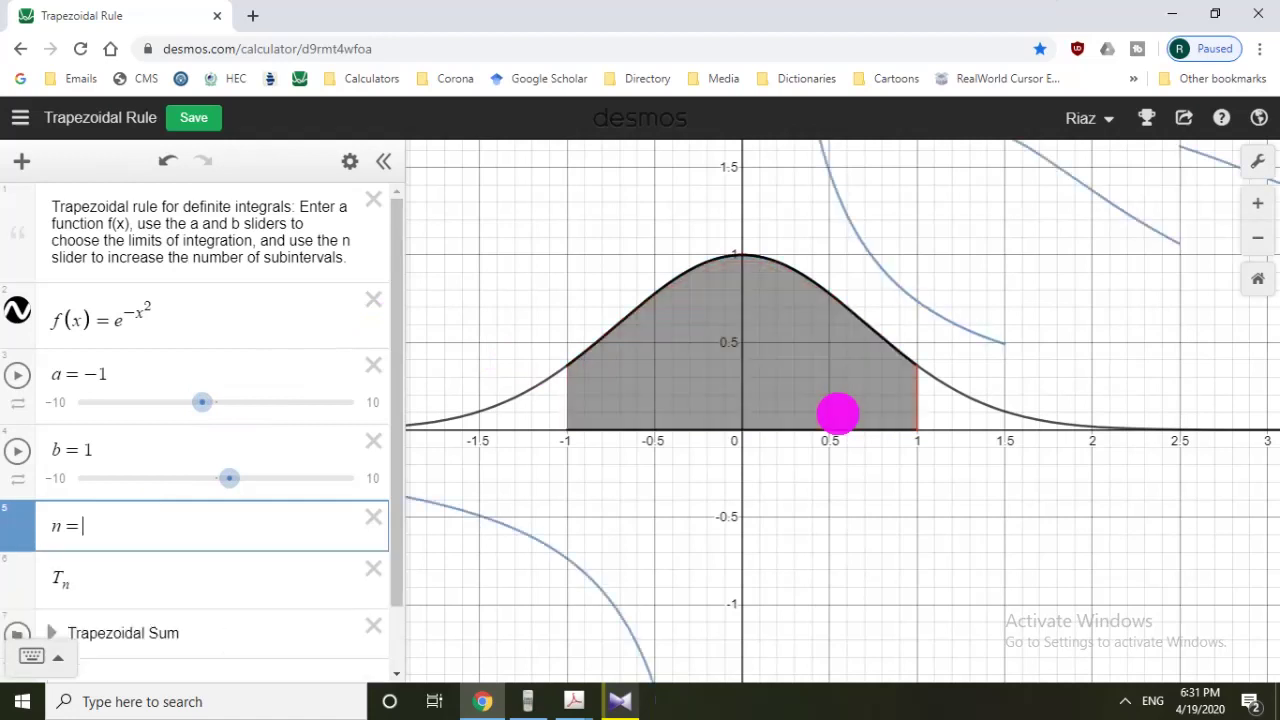
pyautogui.write('10')
pyautogui.press('BackSpace')
pyautogui.write('2')
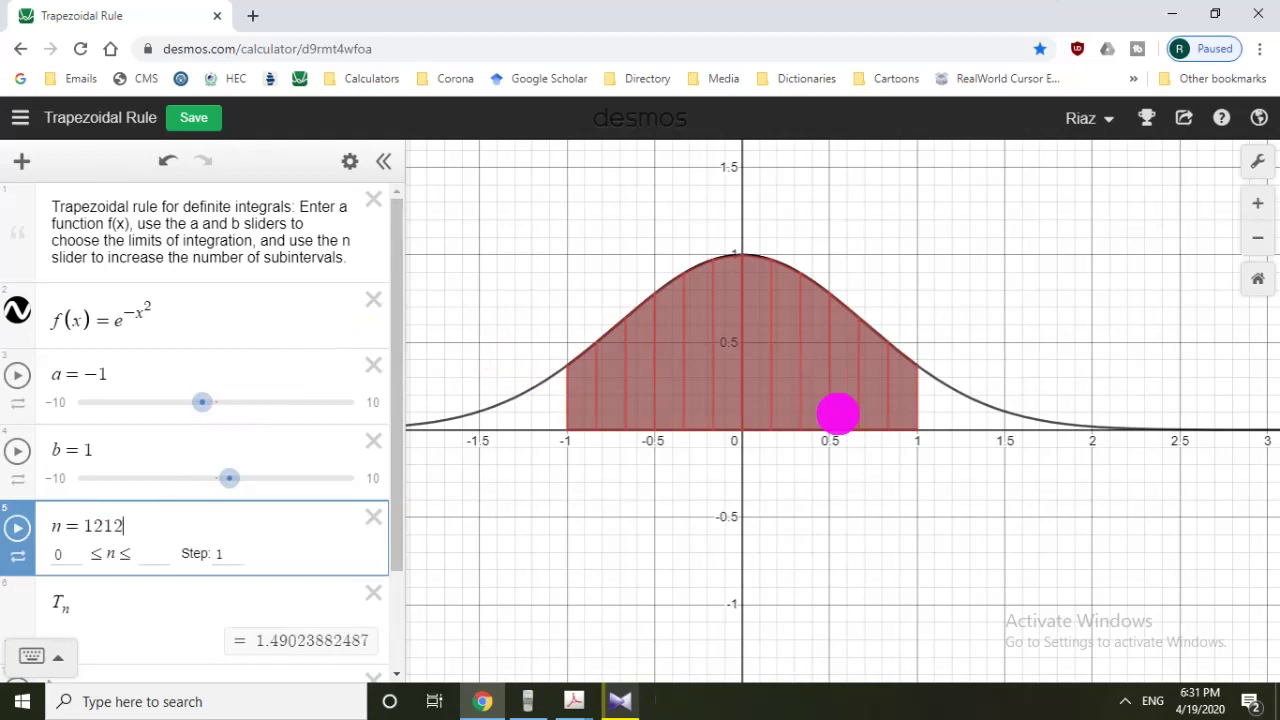
pyautogui.write('00')
pyautogui.press('BackSpace')
pyautogui.write('0')
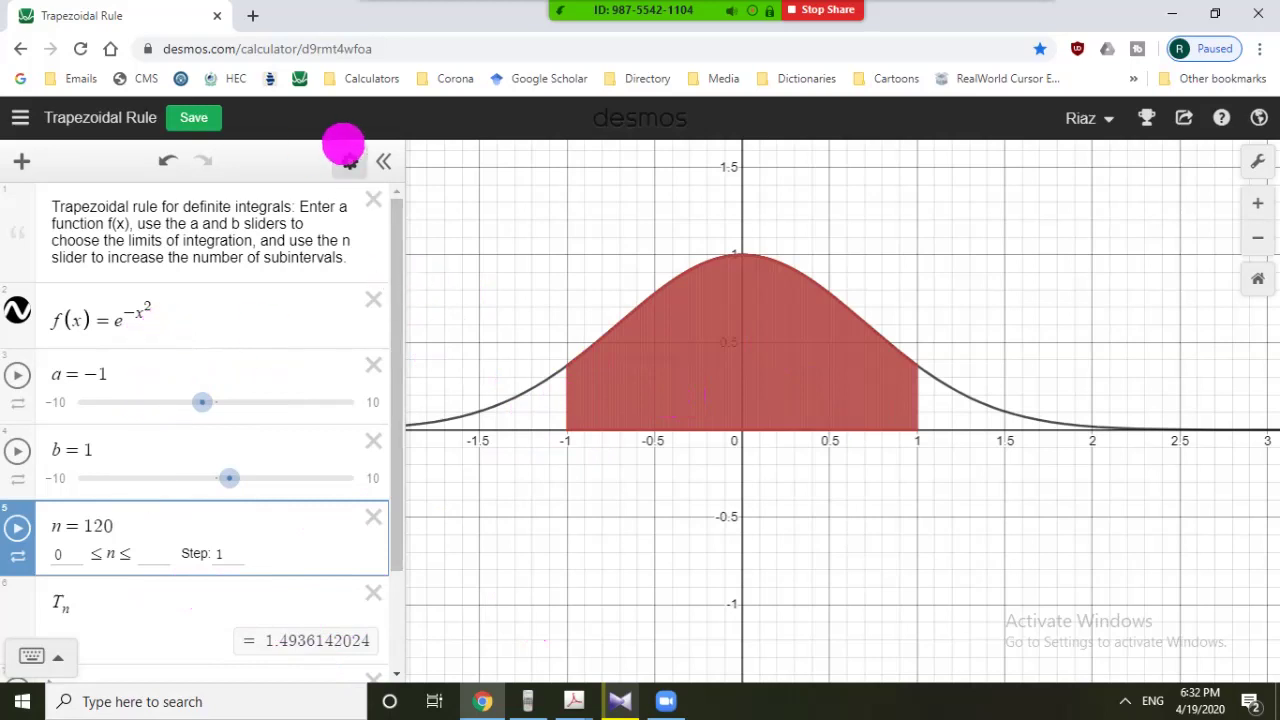
# Open the bookmarked "Simpson's rule - graphical calculator" graph without saving the trapezoidal one, and widen the expression list to show the whole function.
pyautogui.click(369, 78)
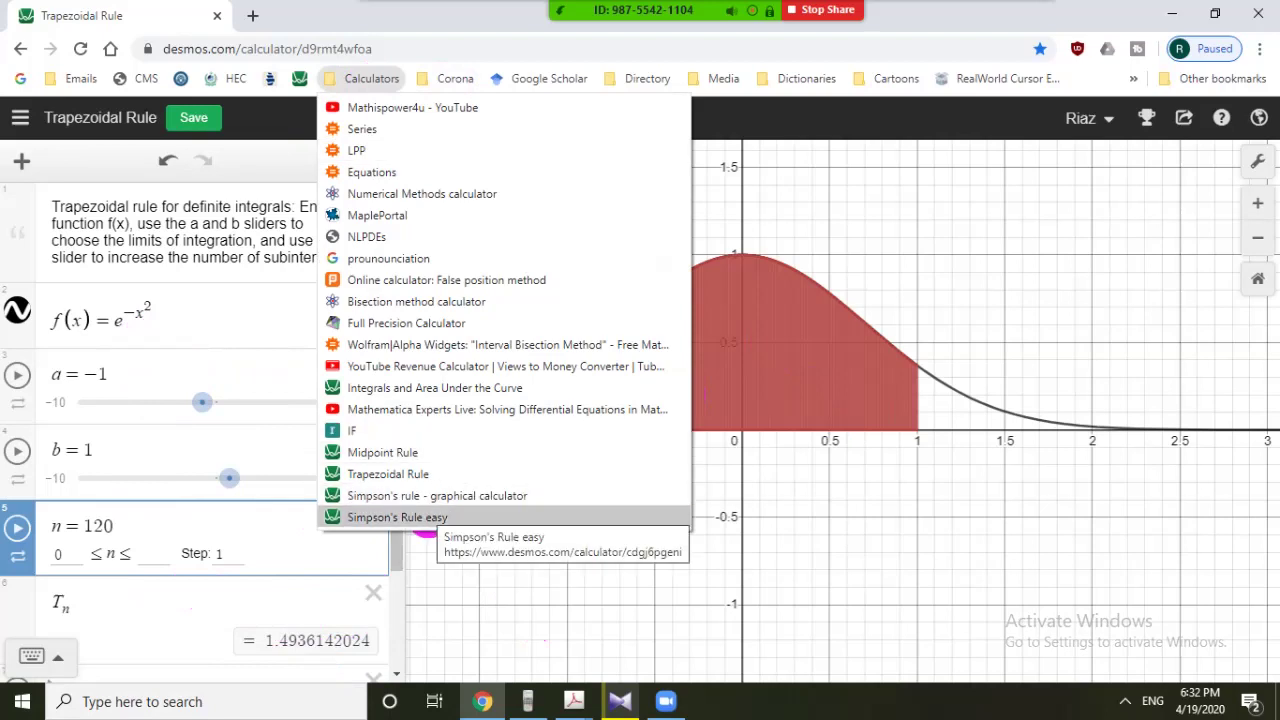
pyautogui.click(437, 495)
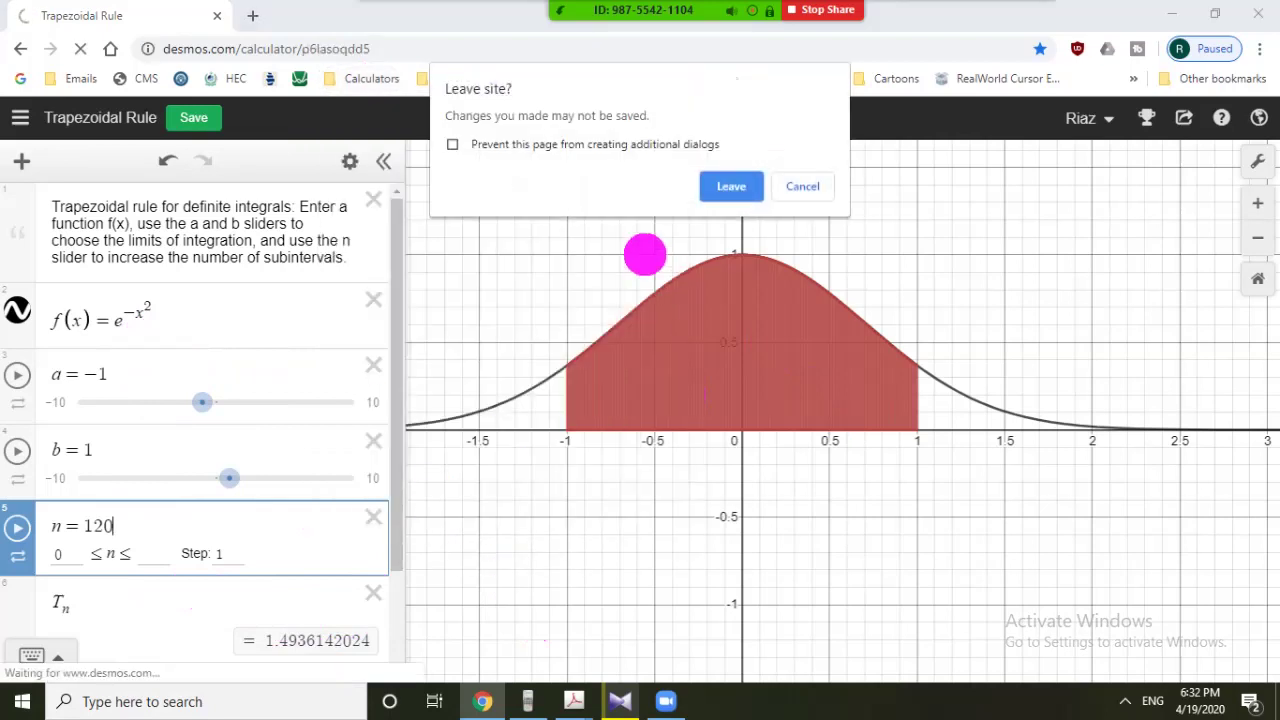
pyautogui.click(718, 190)
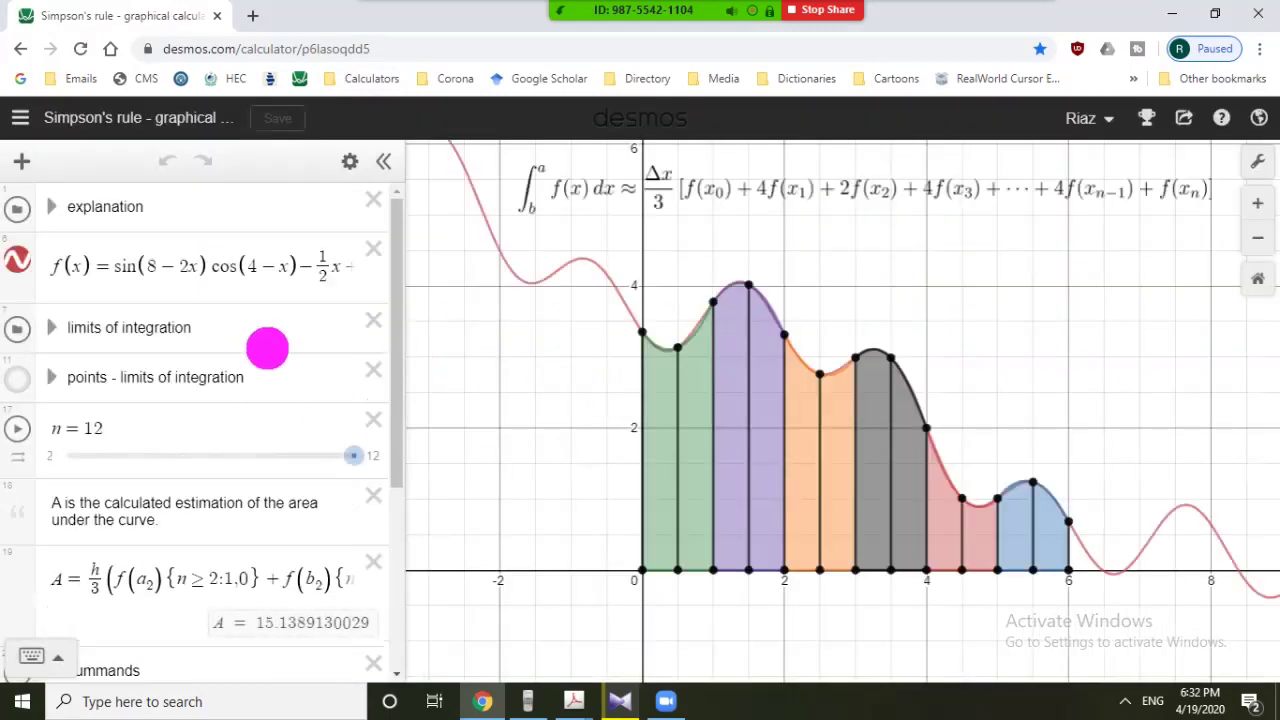
pyautogui.moveTo(410, 252); pyautogui.dragTo(491, 252)
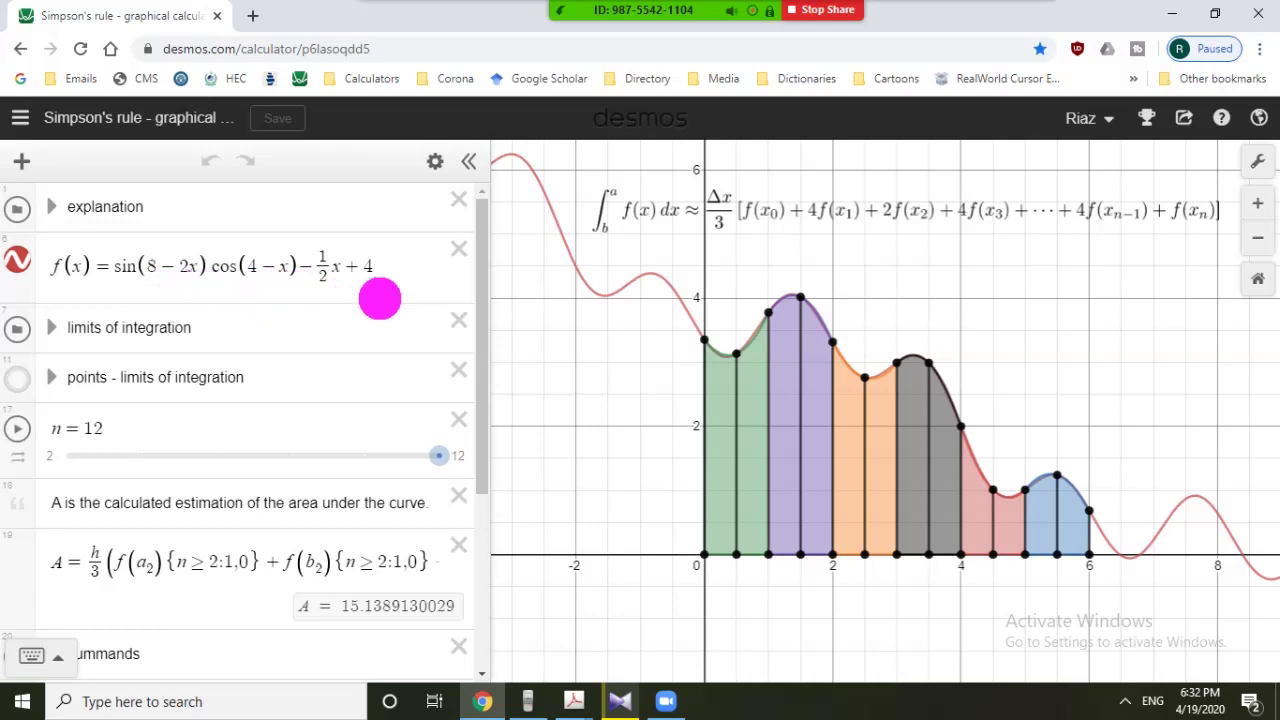
# Replace the function f(x) in the Simpson's rule graph with e^x.
pyautogui.moveTo(398, 270); pyautogui.dragTo(135, 270)
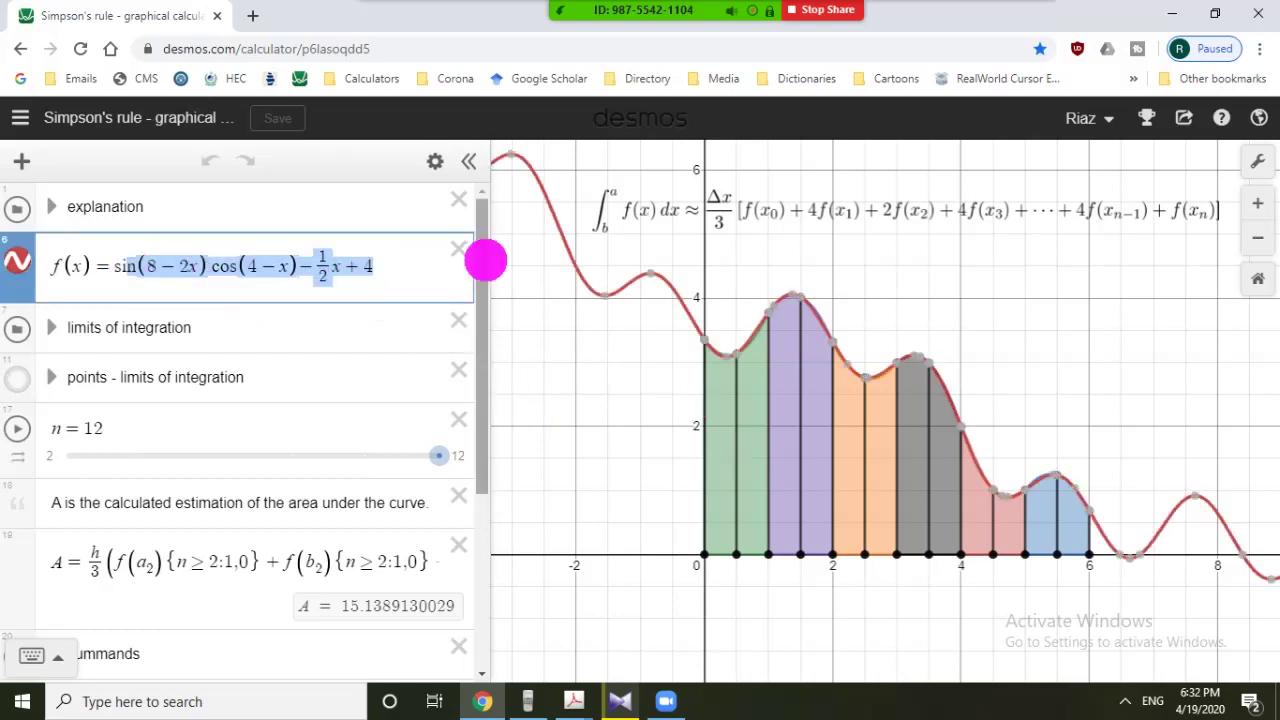
pyautogui.press('BackSpace')
pyautogui.press('BackSpace')
pyautogui.write('e')
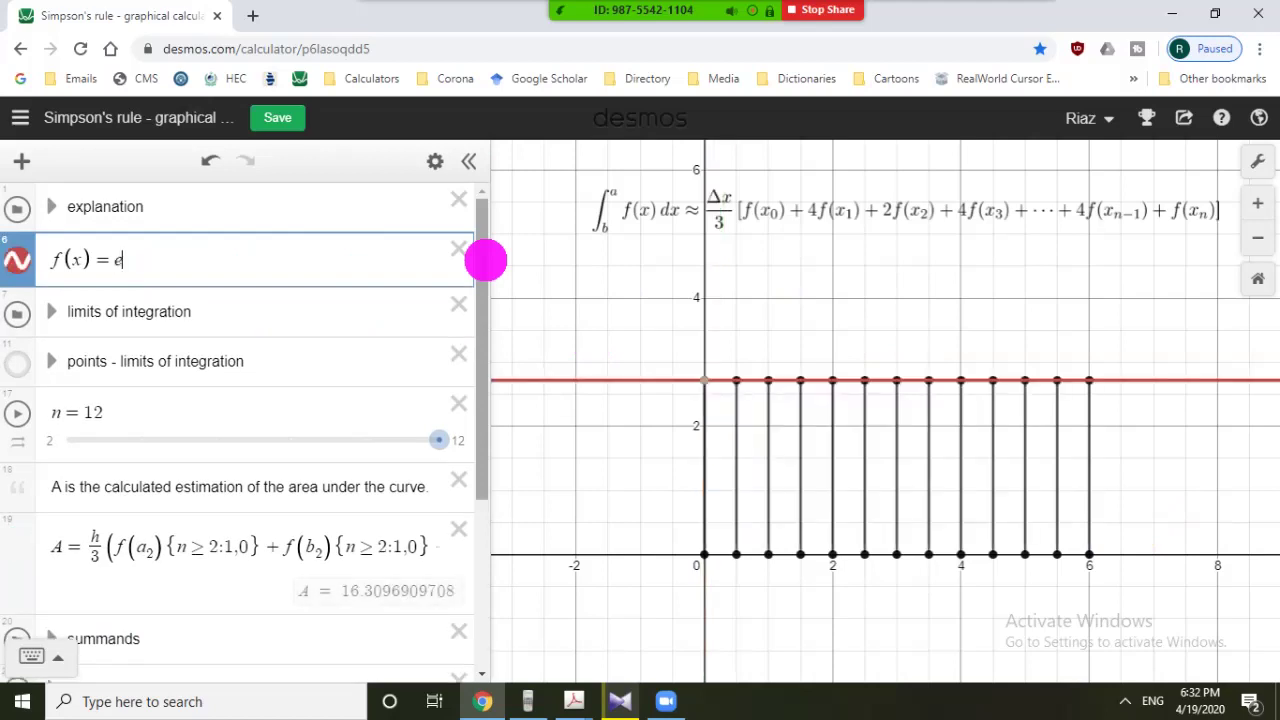
pyautogui.write('_6')
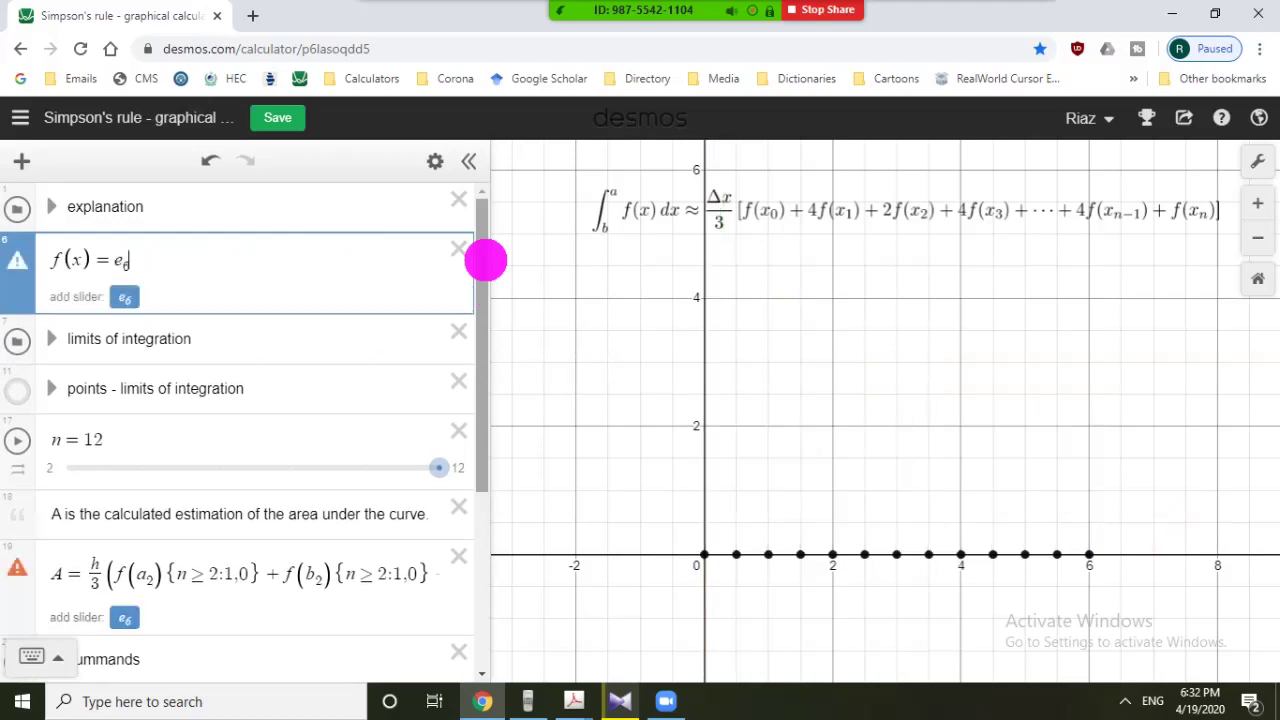
pyautogui.press('BackSpace')
pyautogui.press('BackSpace')
pyautogui.write('^')
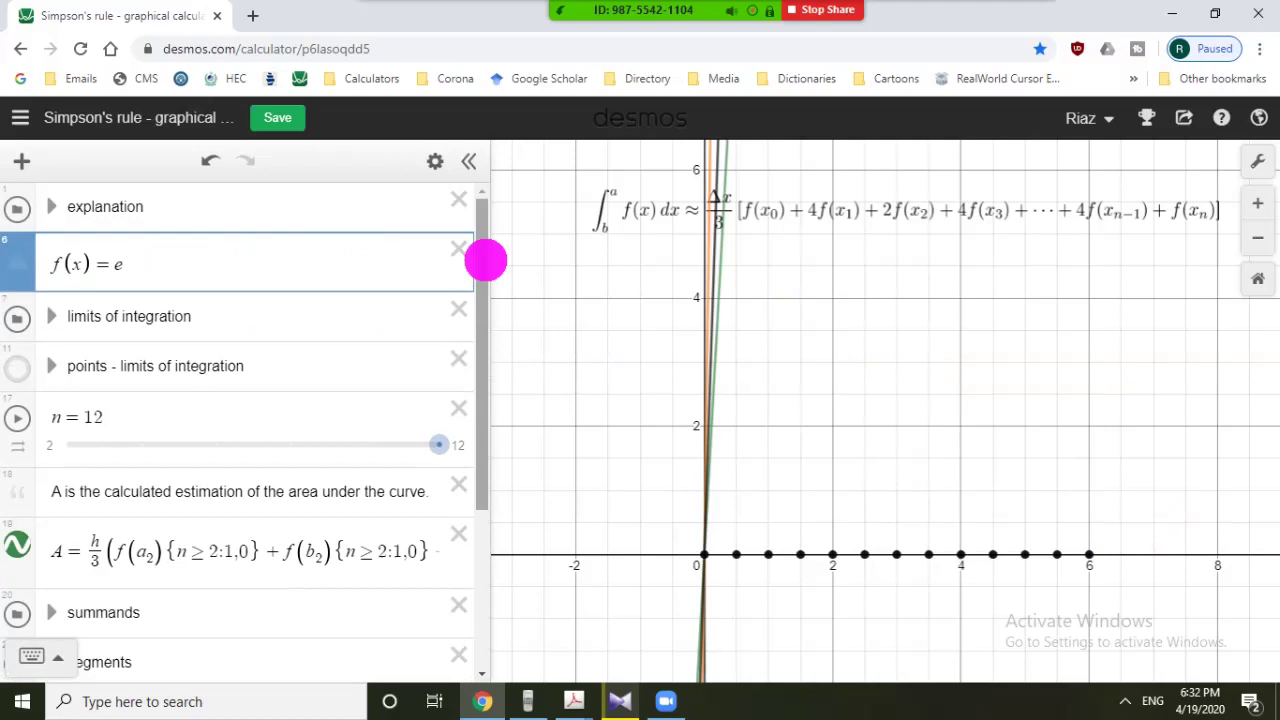
pyautogui.write('x')
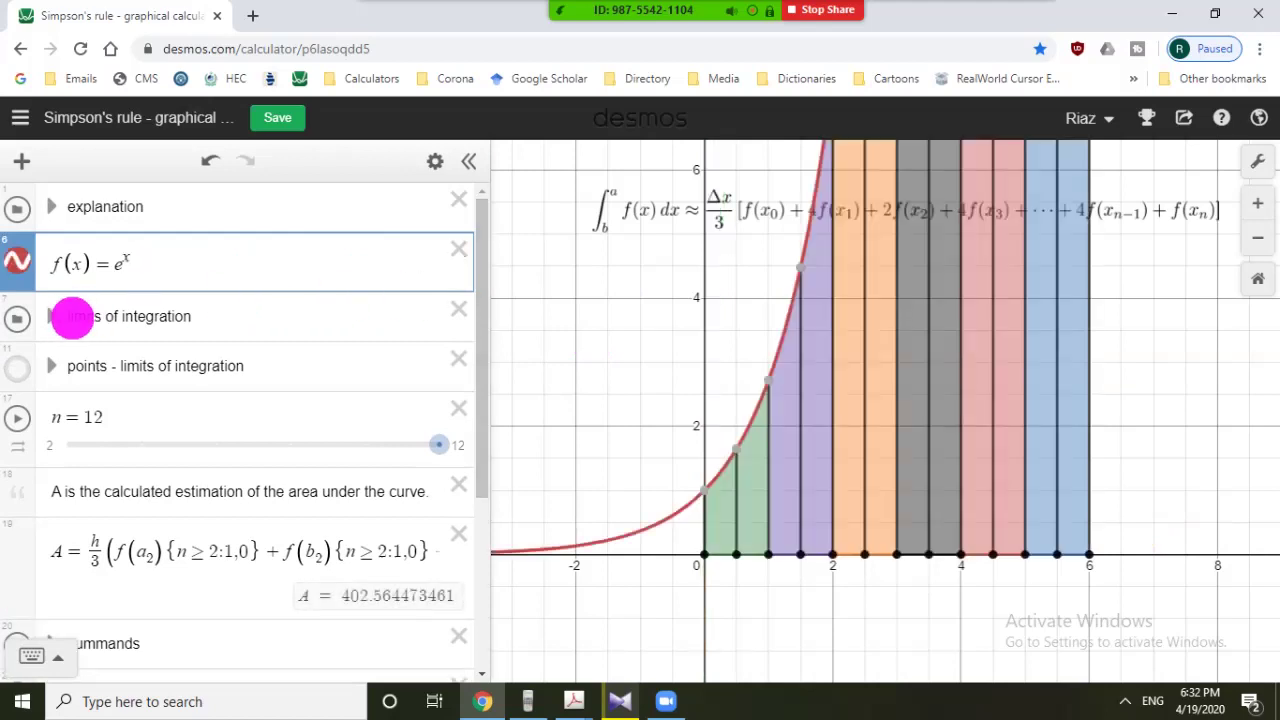
# Set the Simpson's rule limits of integration to a = -1 and b = 1, and collapse their folder.
pyautogui.click(65, 316)
pyautogui.click(118, 360)
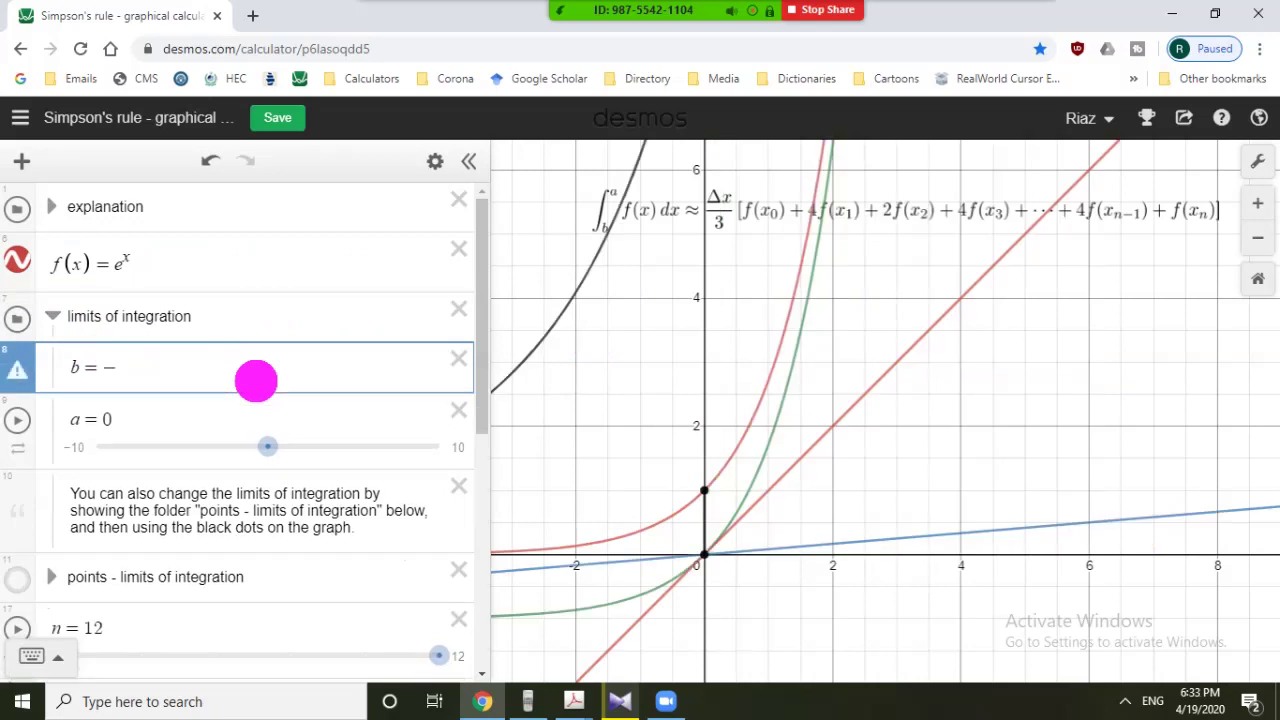
pyautogui.click(202, 447)
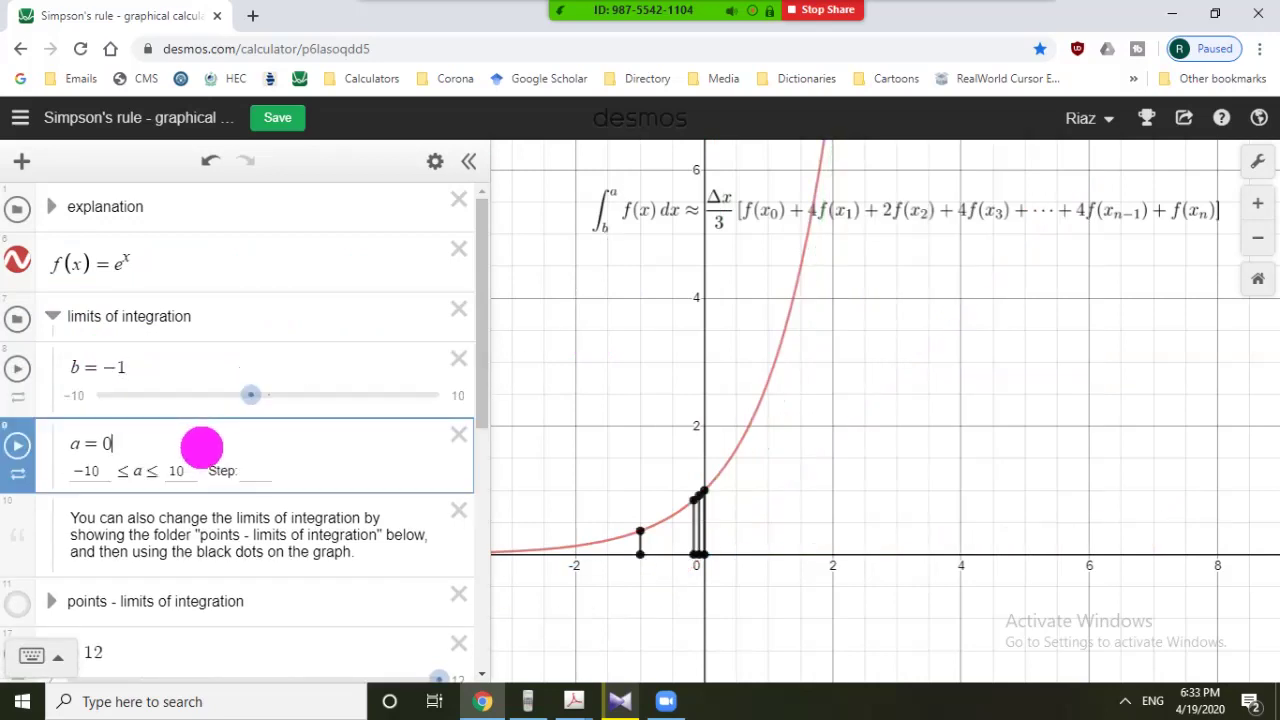
pyautogui.press('BackSpace')
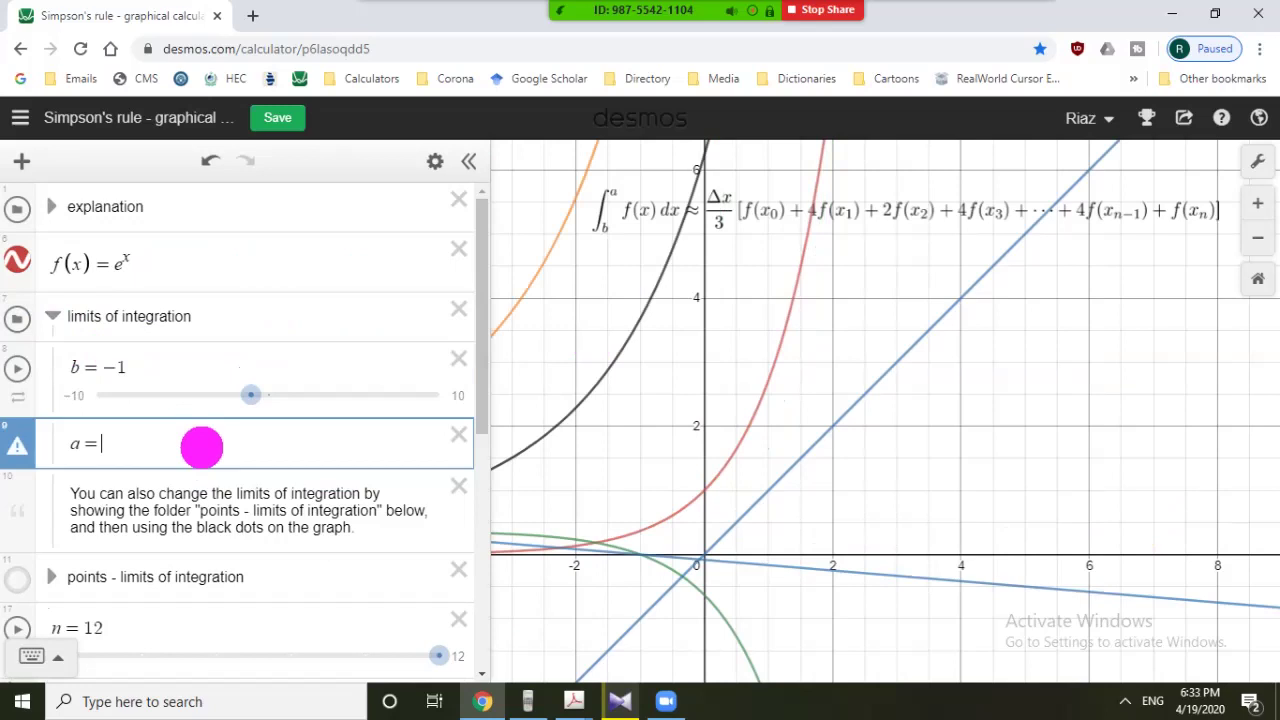
pyautogui.write('-1')
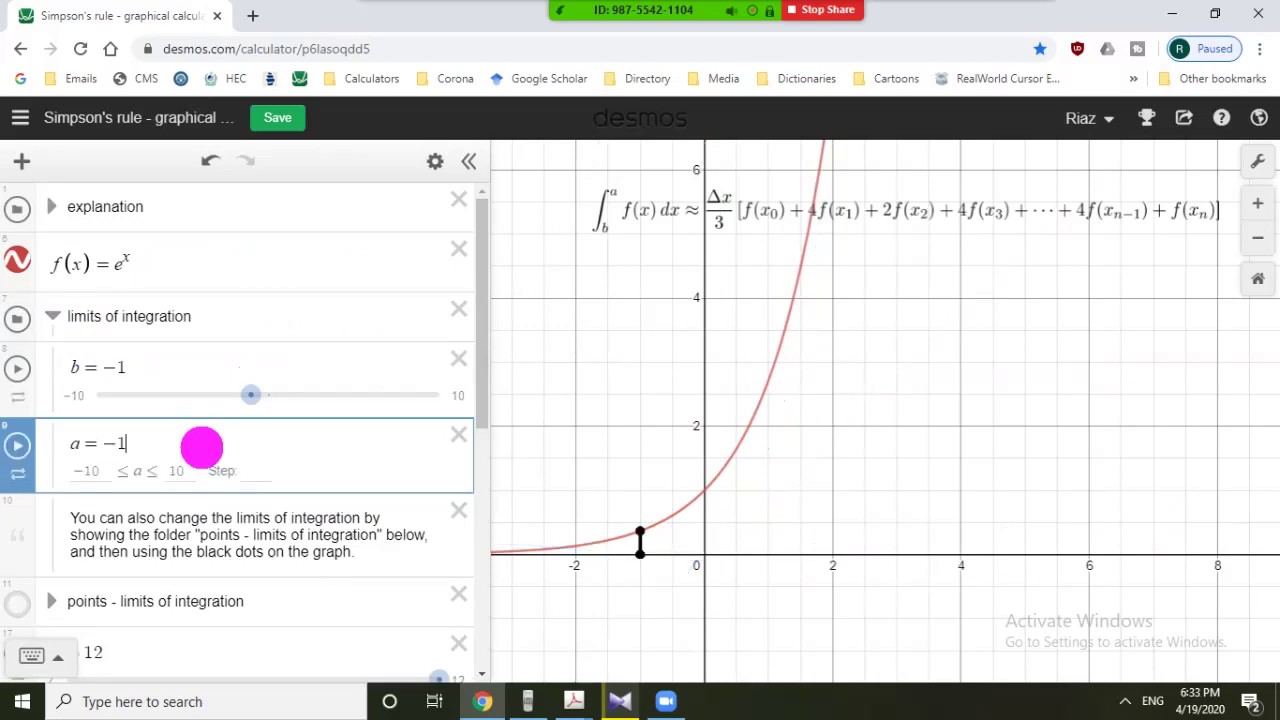
pyautogui.click(116, 367)
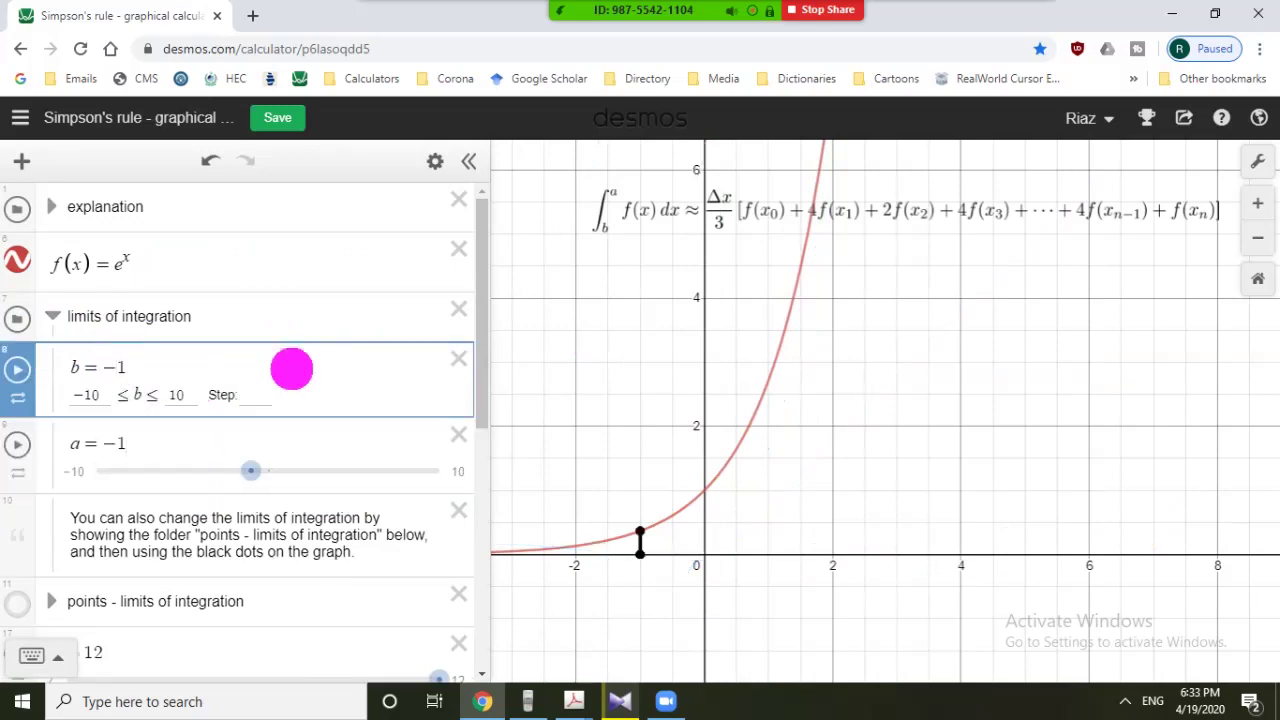
pyautogui.press('BackSpace')
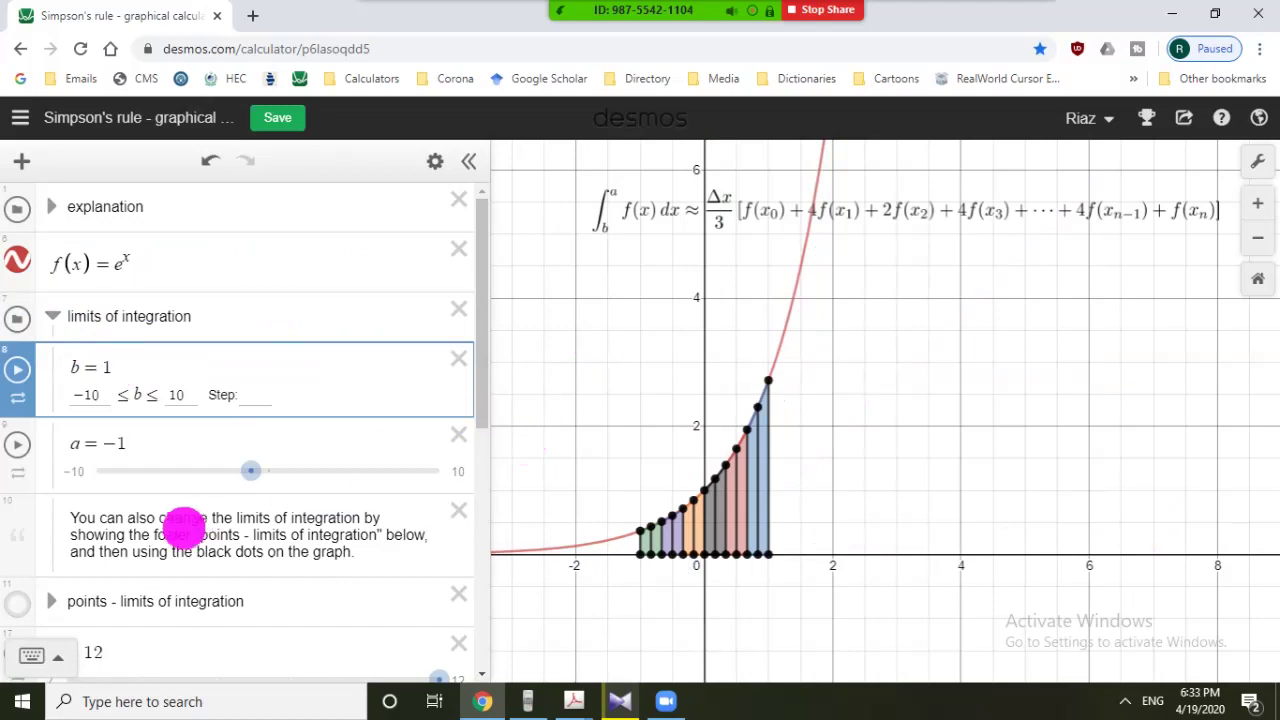
pyautogui.scroll(-2, 76, 386)
pyautogui.scroll(2, 76, 386)
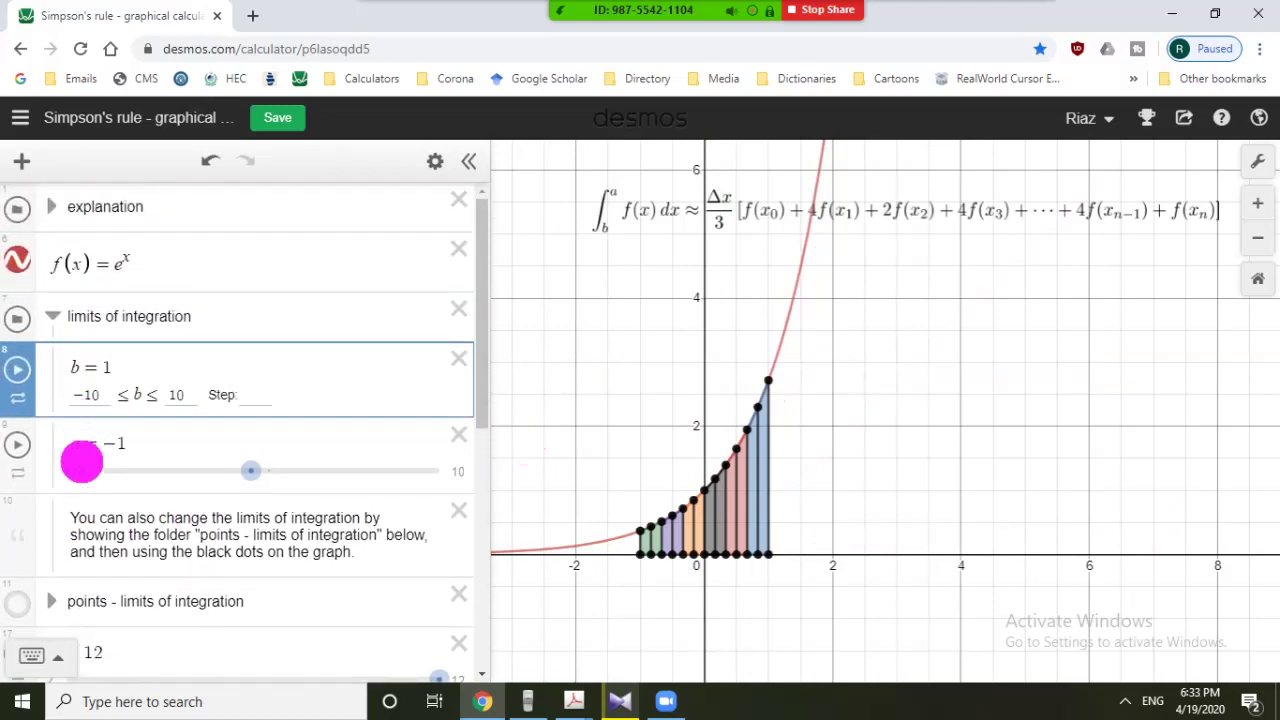
pyautogui.click(55, 317)
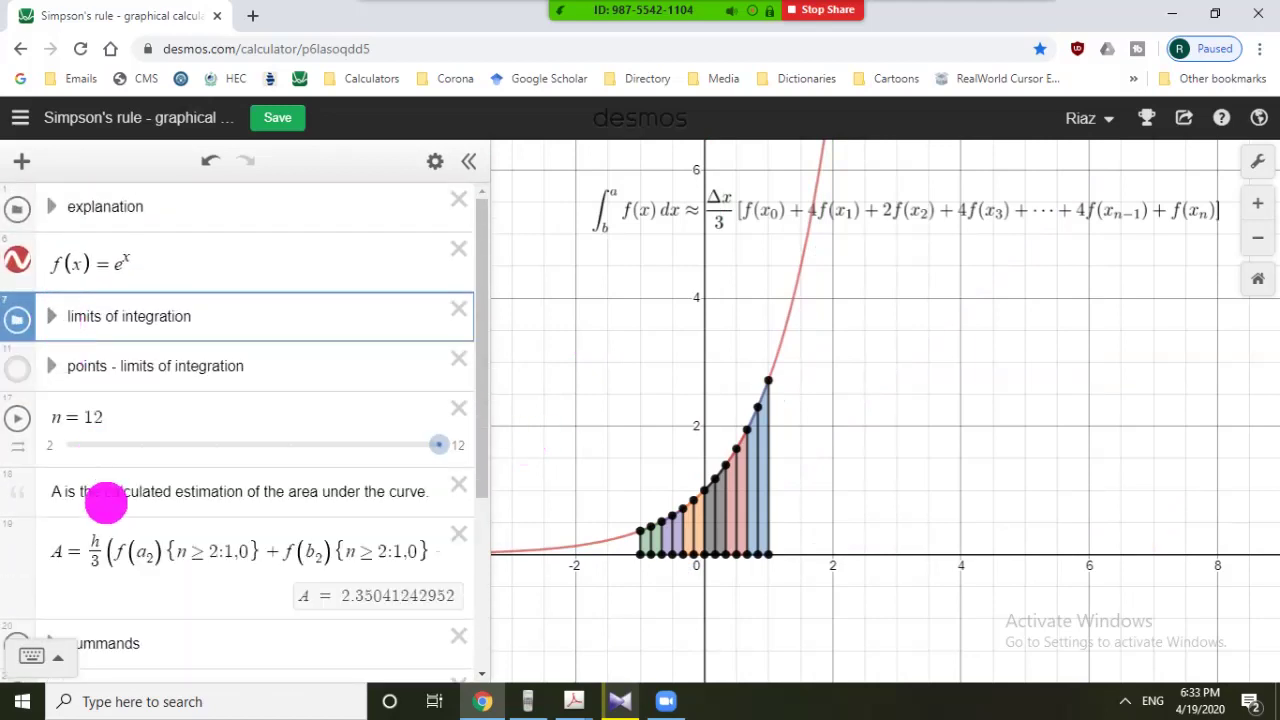
# Apply Simpson's rule to e^x with n = 2 subintervals and finally with n = 4.
pyautogui.click(147, 414)
pyautogui.press('BackSpace')
pyautogui.press('BackSpace')
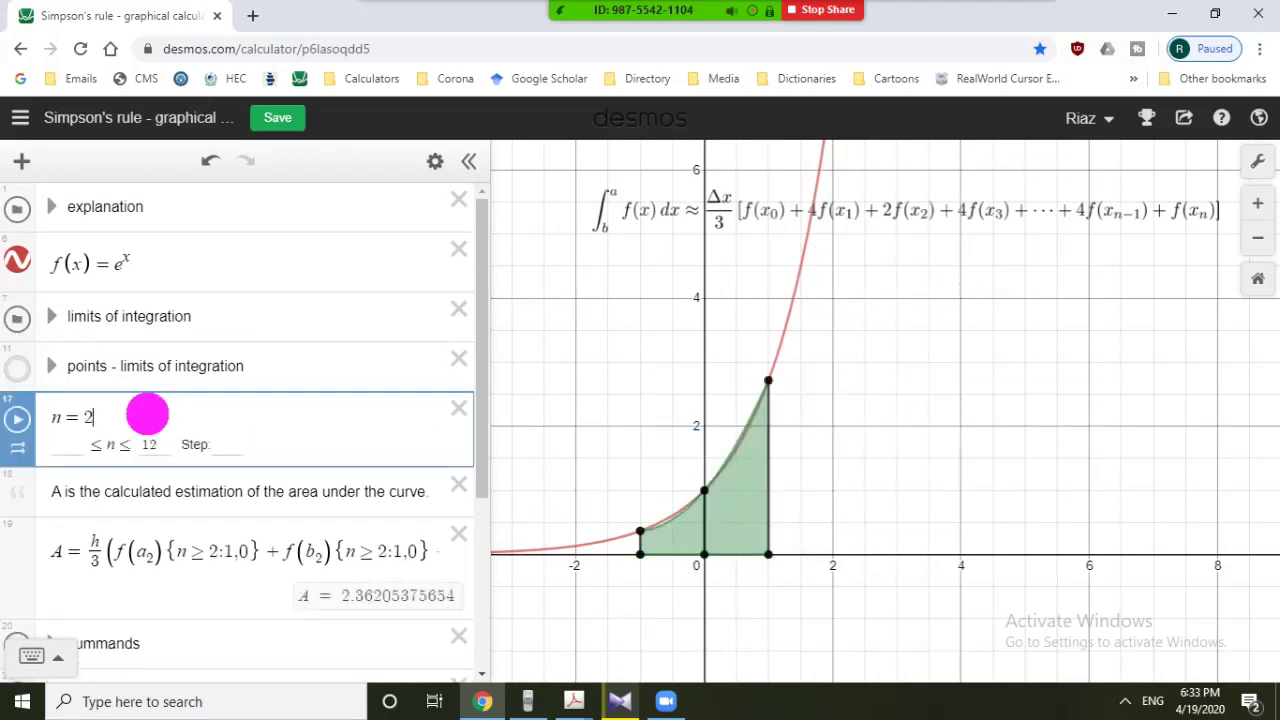
pyautogui.click(850, 457)
pyautogui.scroll(3, 850, 457)
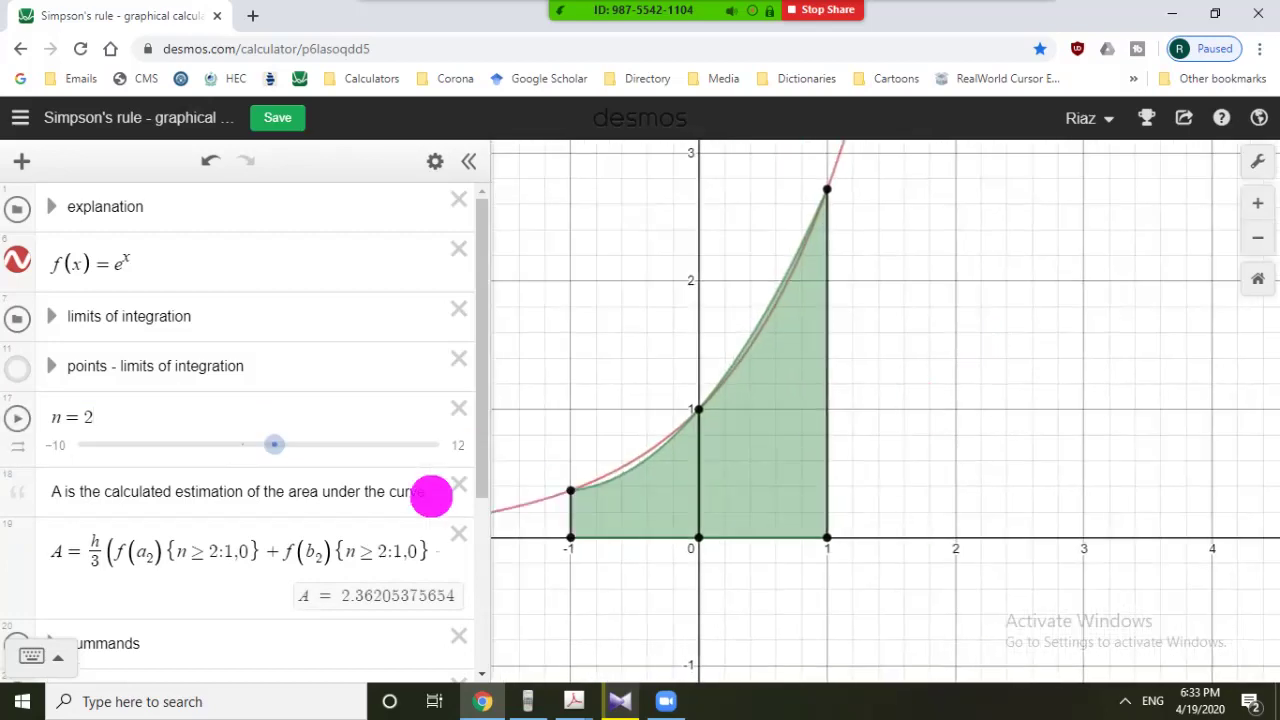
pyautogui.click(150, 427)
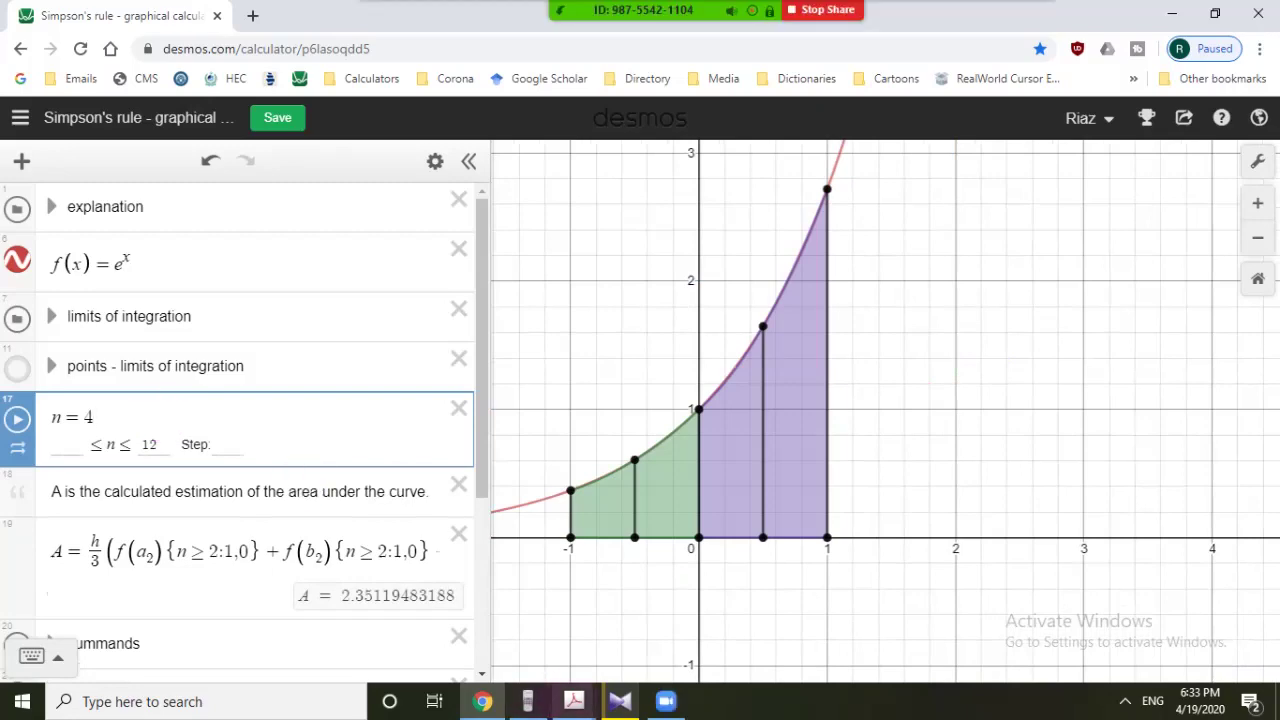
# Switch to the PDF notes and review the composite Simpson's, midpoint and trapezoidal rule formulas in their three documents.
pyautogui.moveTo(573, 701)
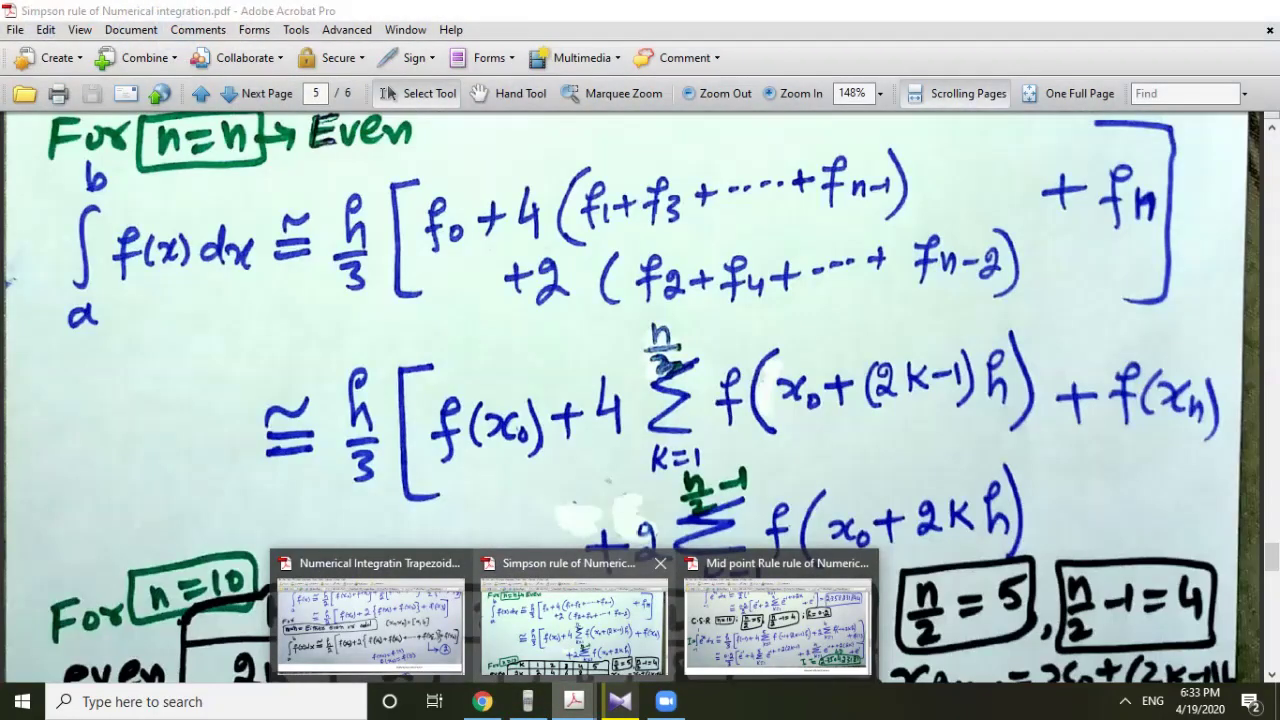
pyautogui.click(575, 625)
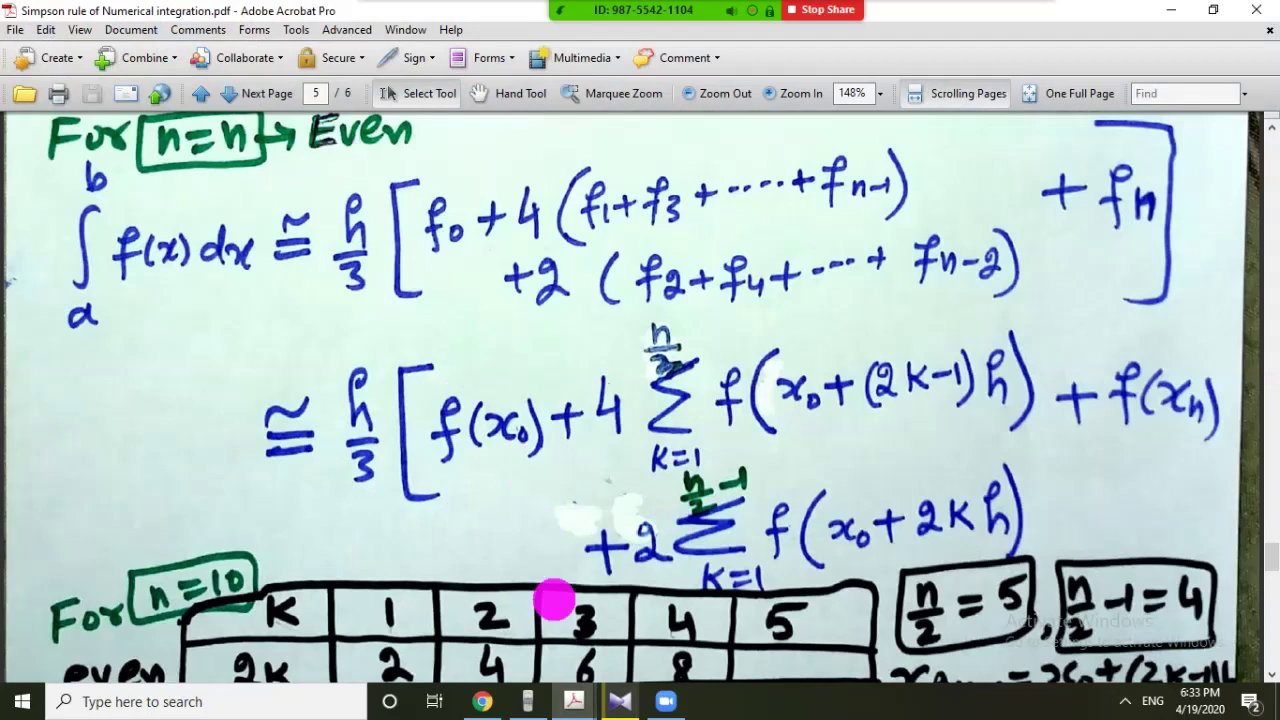
pyautogui.moveTo(574, 701)
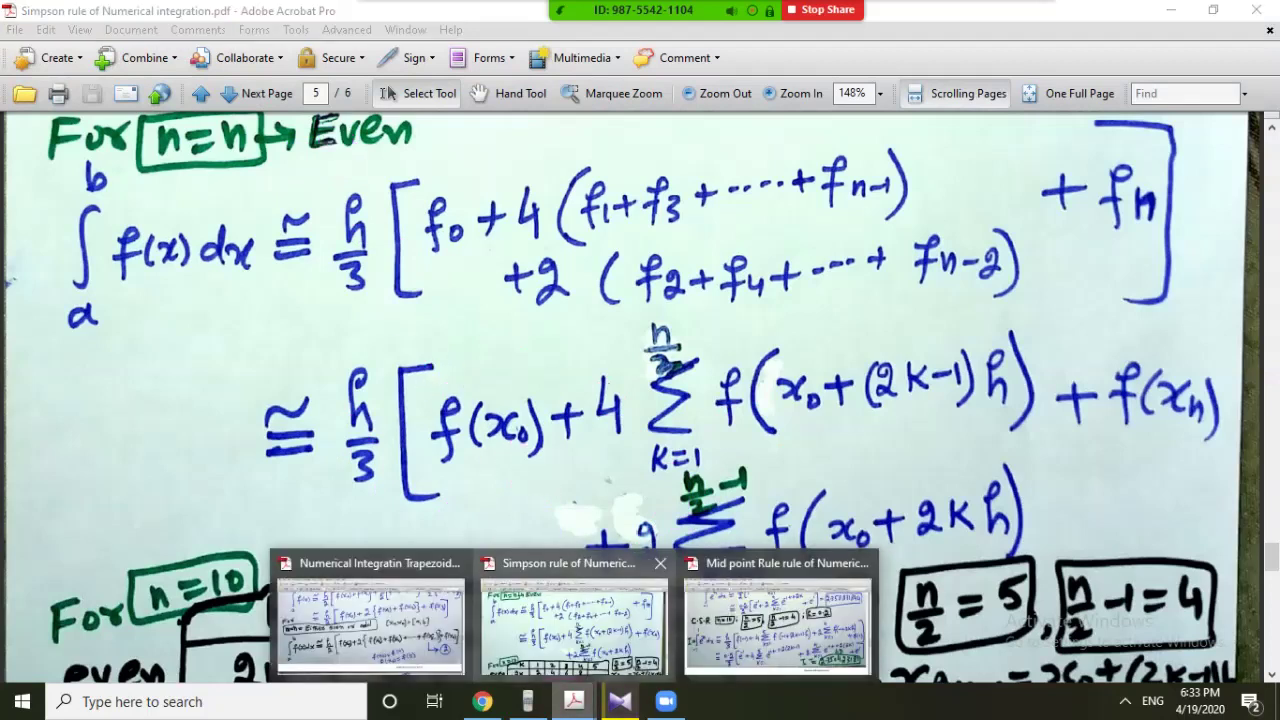
pyautogui.click(777, 625)
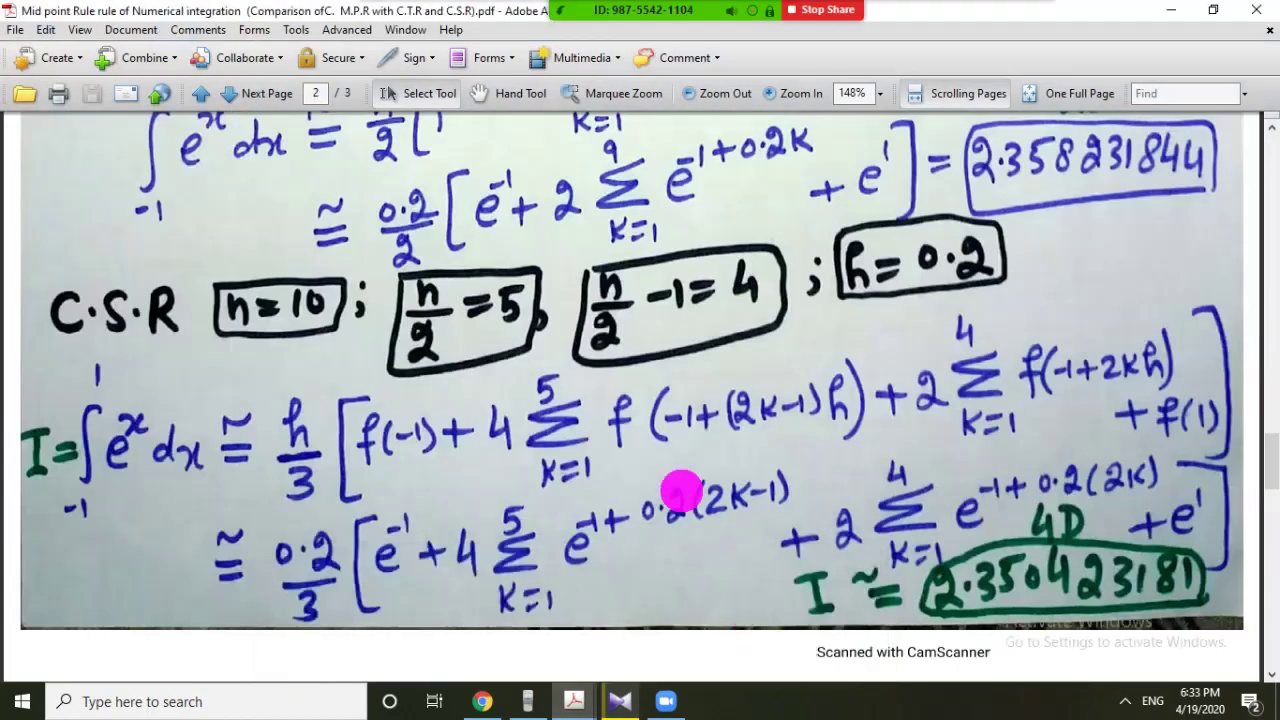
pyautogui.scroll(10, 687, 483)
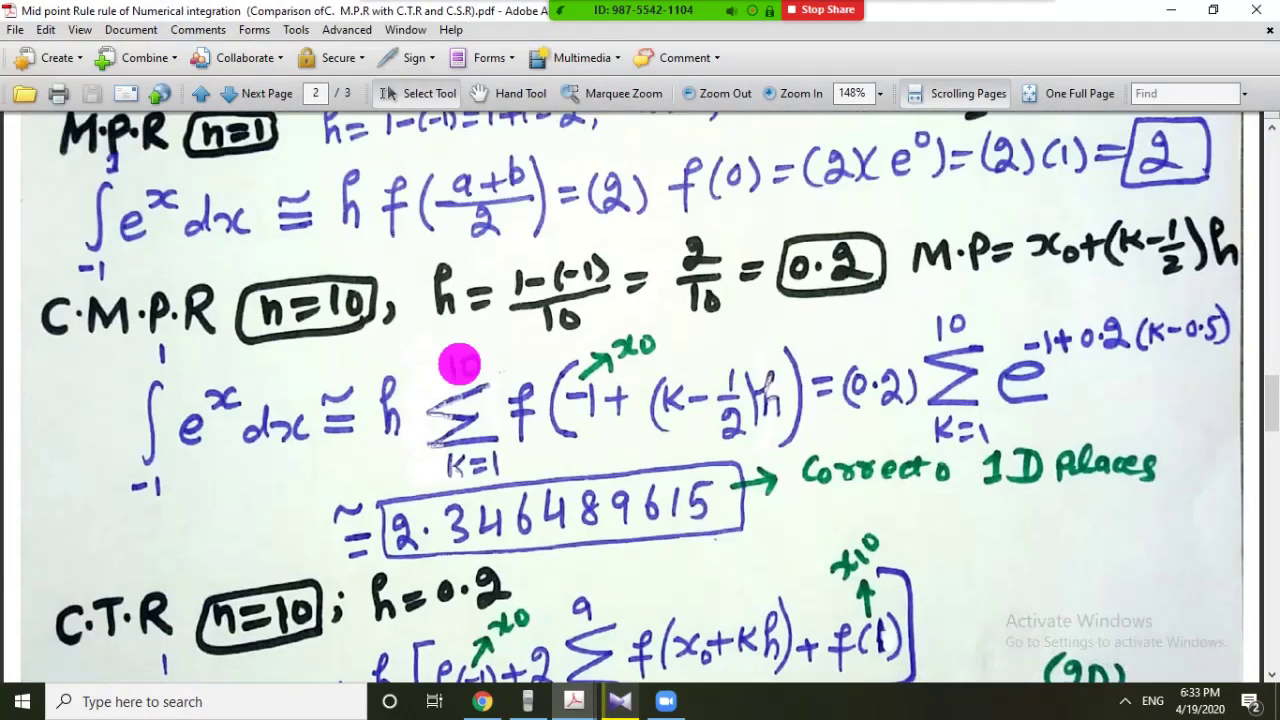
pyautogui.click(200, 93)
pyautogui.scroll(-10, 809, 534)
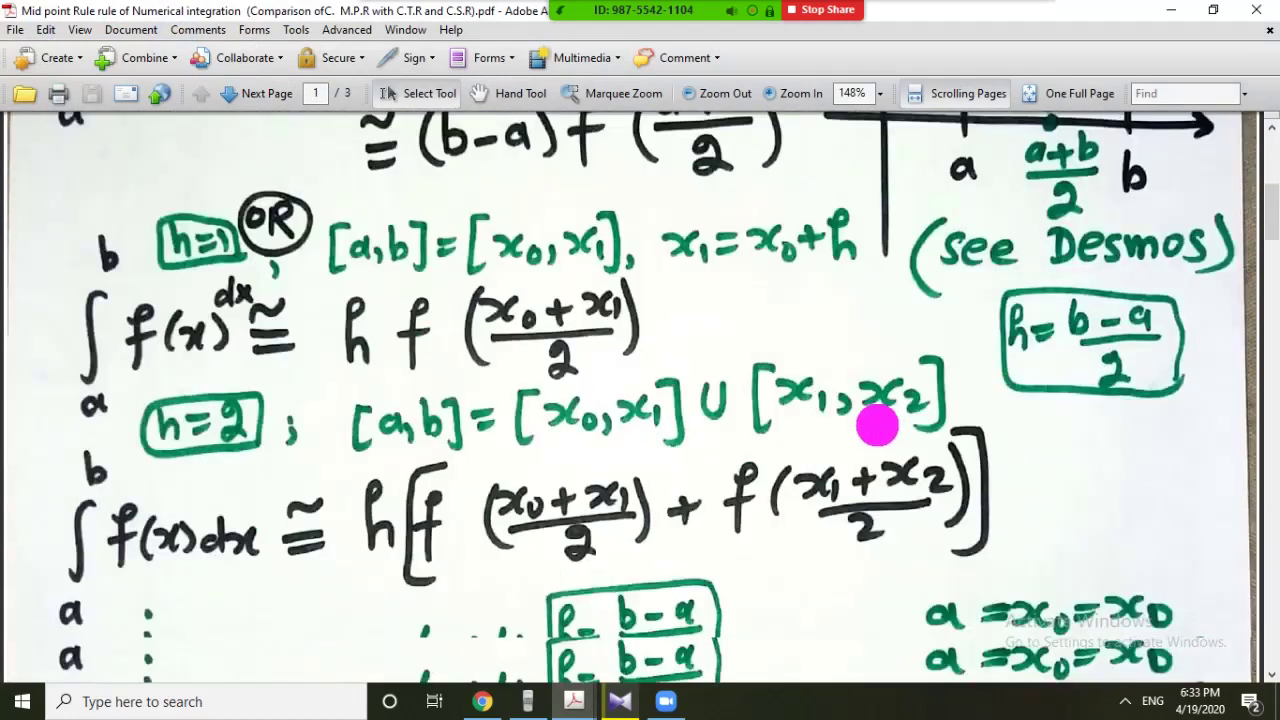
pyautogui.scroll(-2, 669, 407)
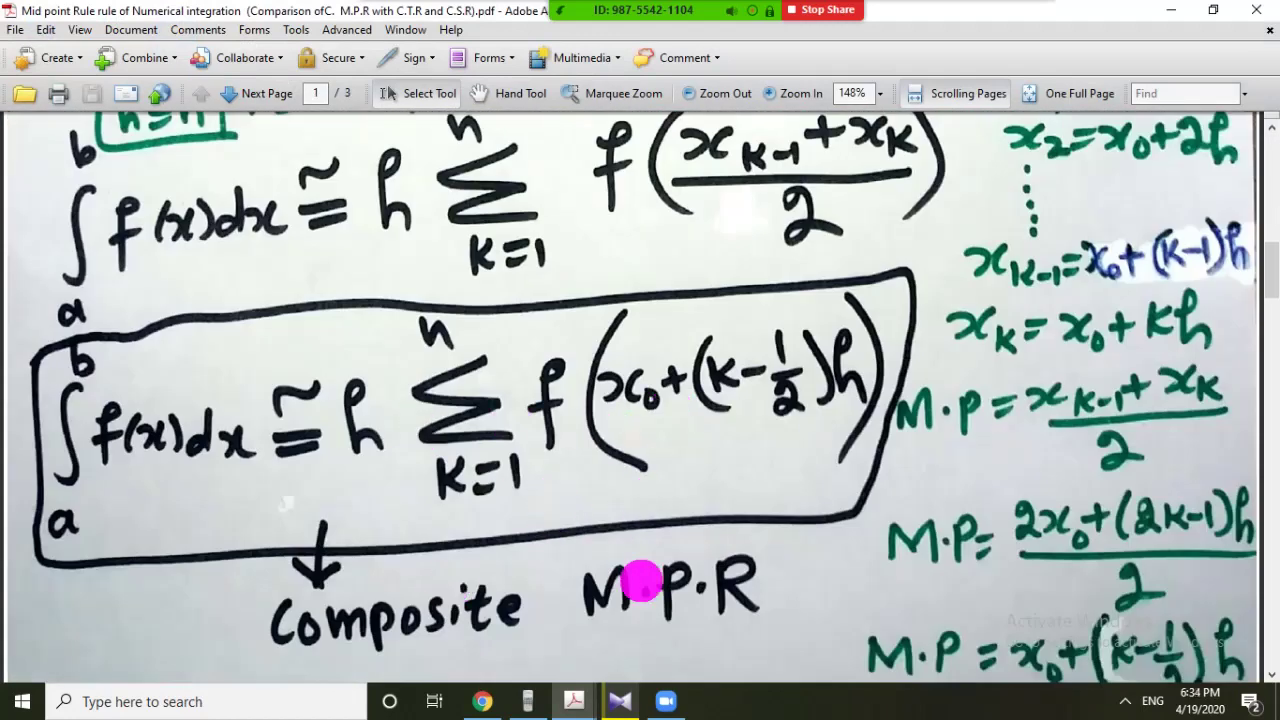
pyautogui.moveTo(575, 700)
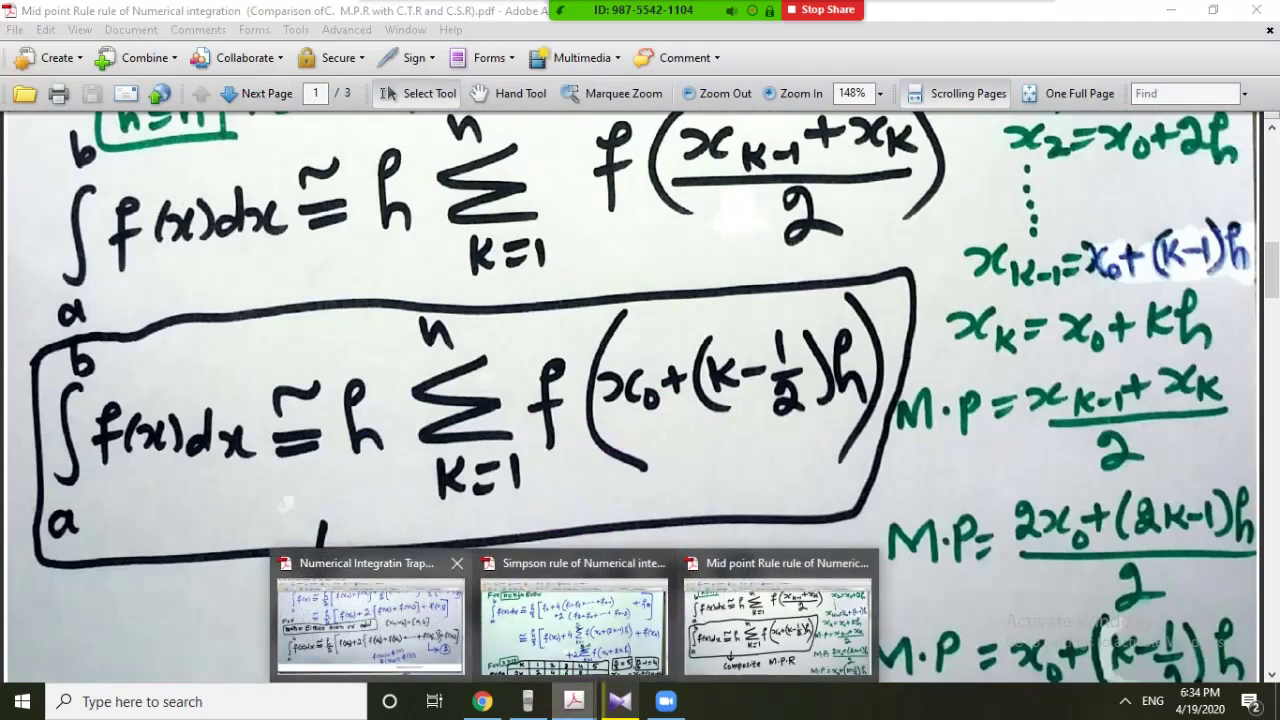
pyautogui.click(375, 615)
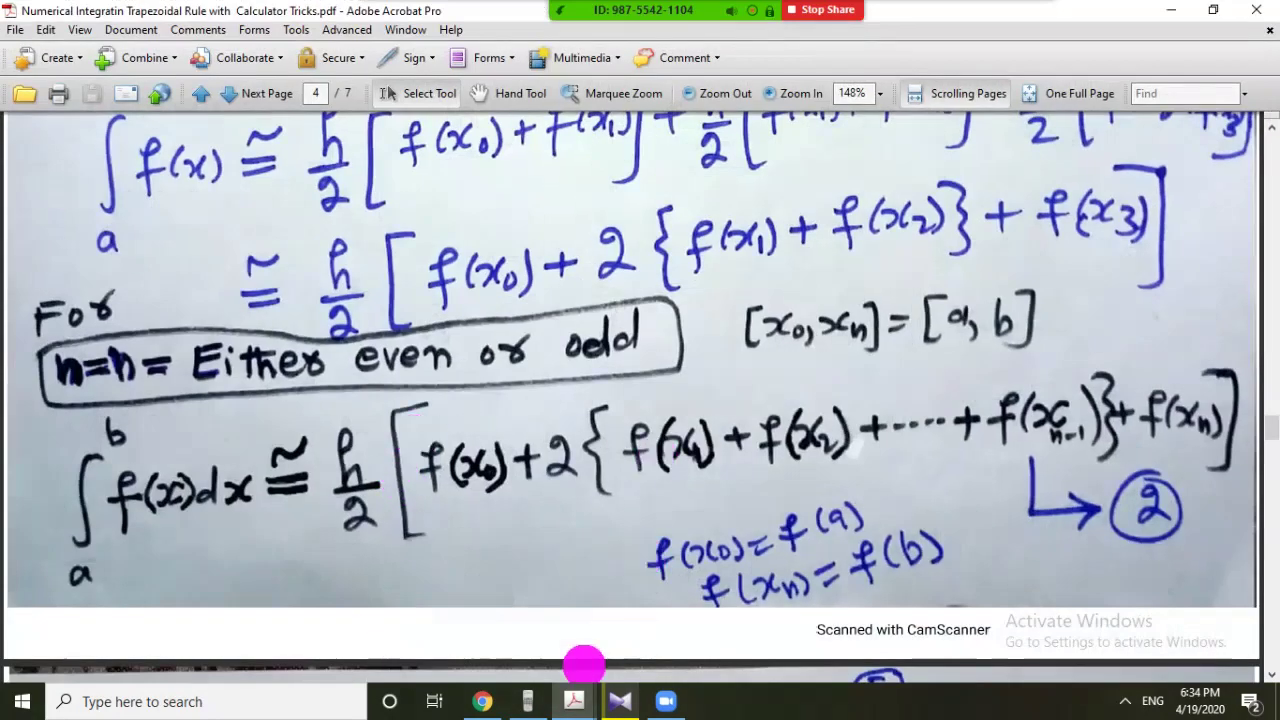
# Return to the Desmos graph, apply Simpson's rule to e^x with n = 6 subintervals, and highlight the curve.
pyautogui.click(483, 701)
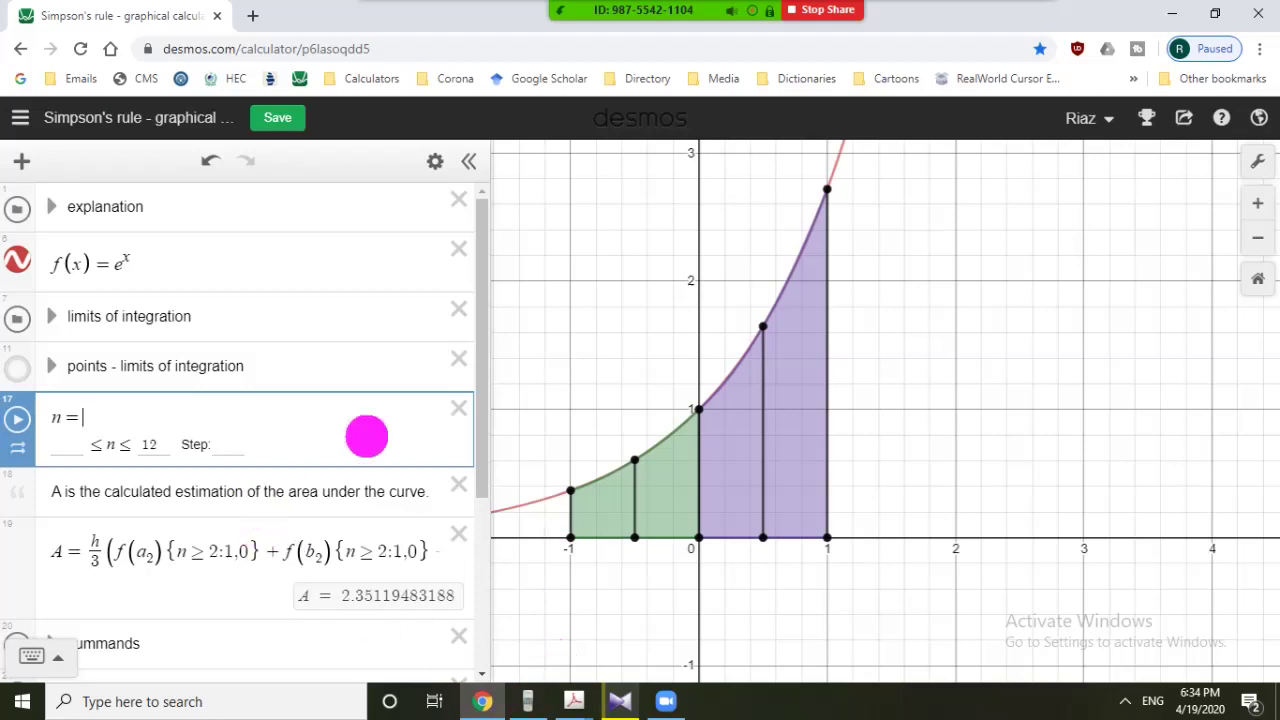
pyautogui.write('1')
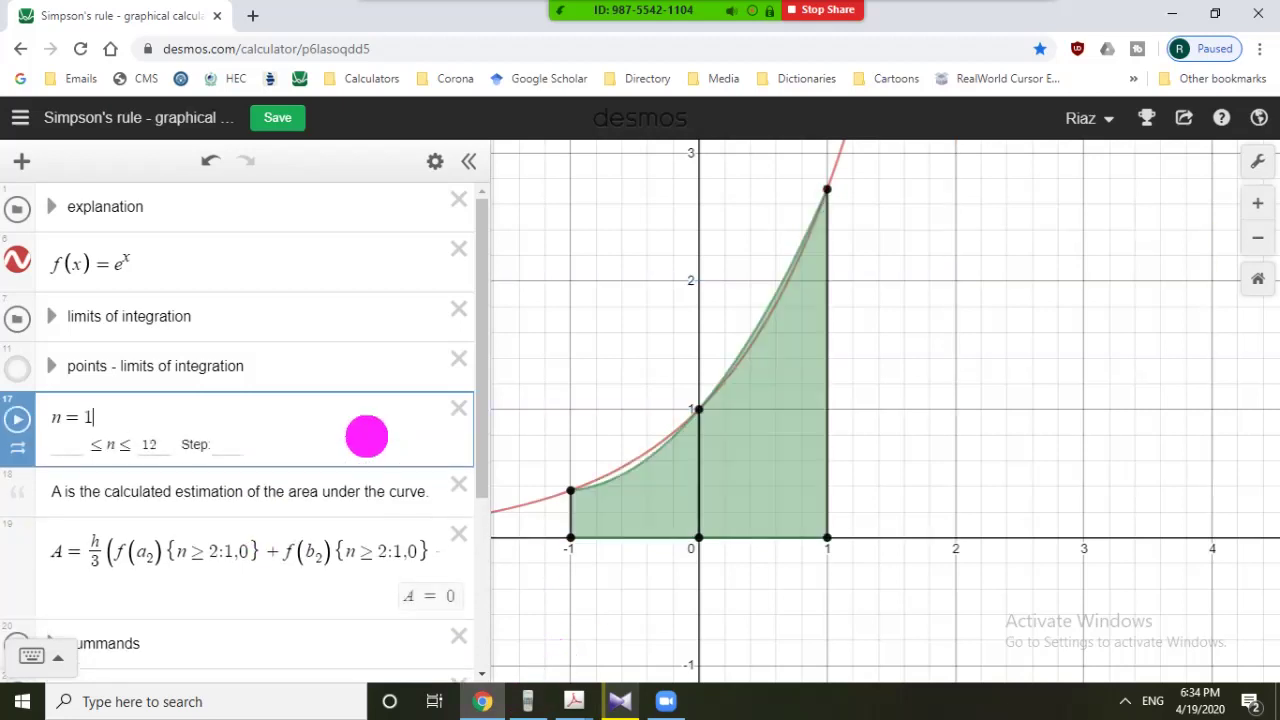
pyautogui.press('BackSpace')
pyautogui.write('6')
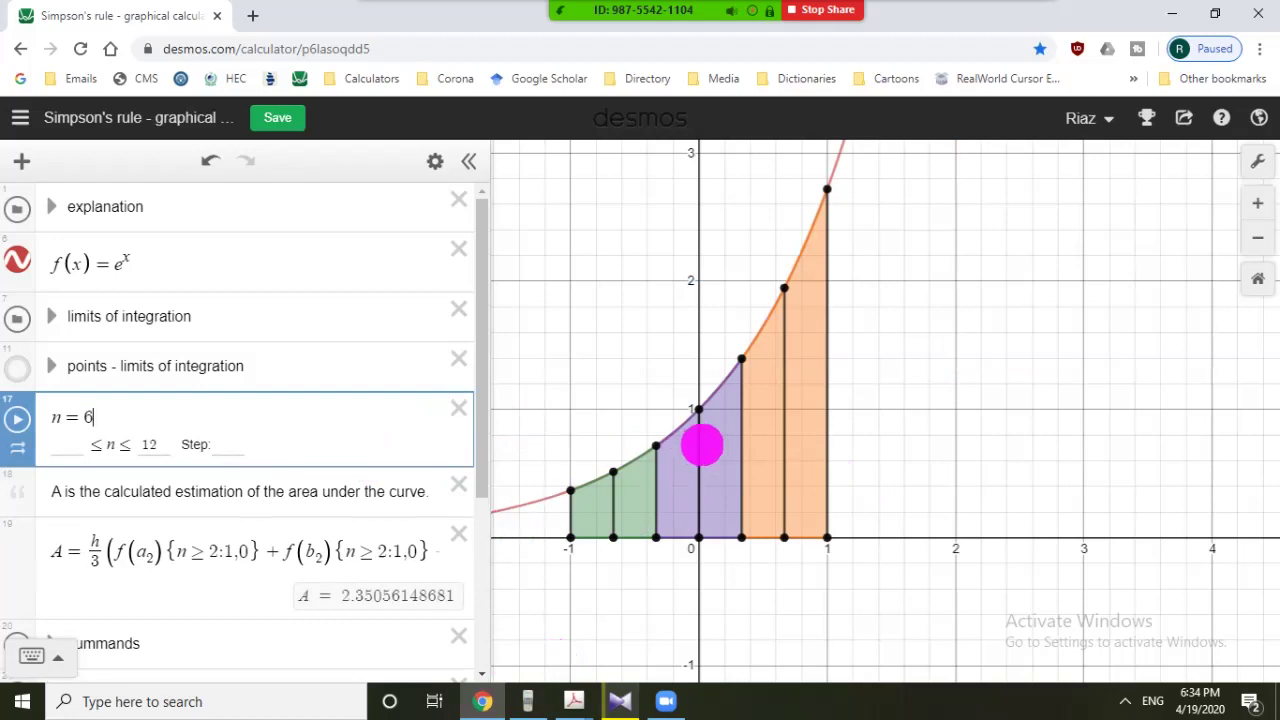
pyautogui.click(802, 244)
pyautogui.click(668, 430)
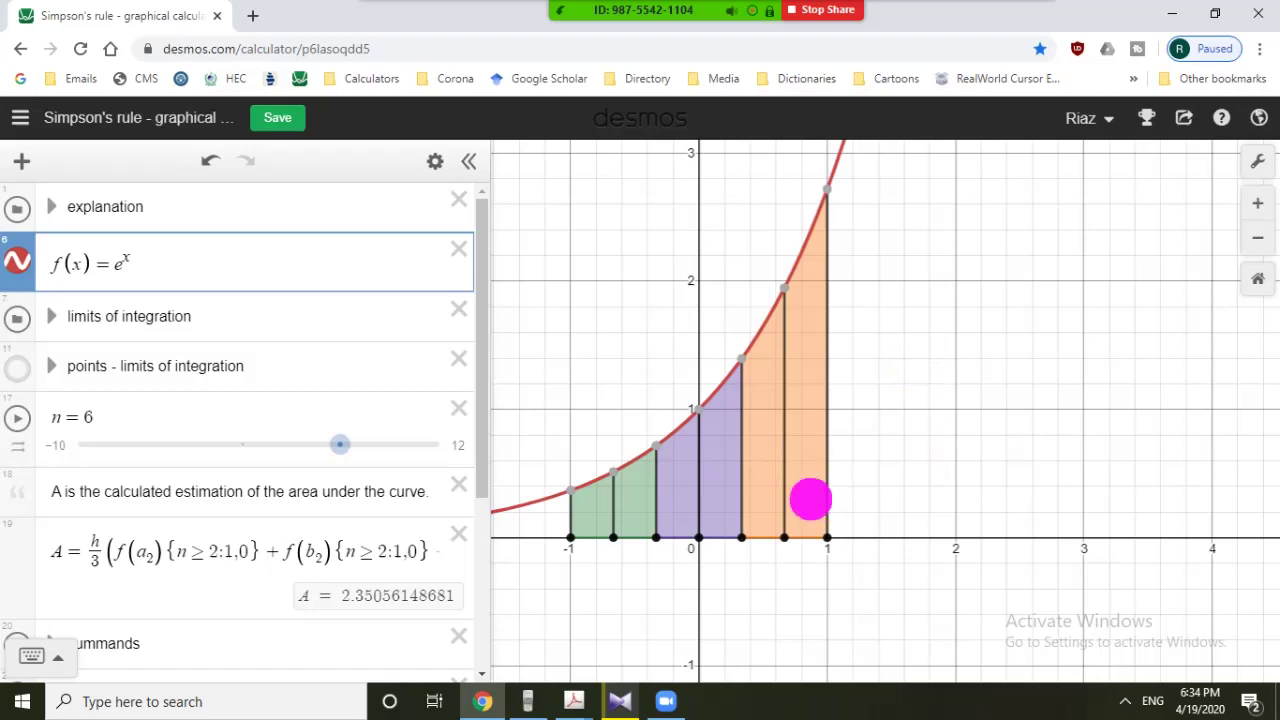
# Increase the number of Simpson's rule subintervals to n = 8 and finally to n = 10.
pyautogui.click(160, 407)
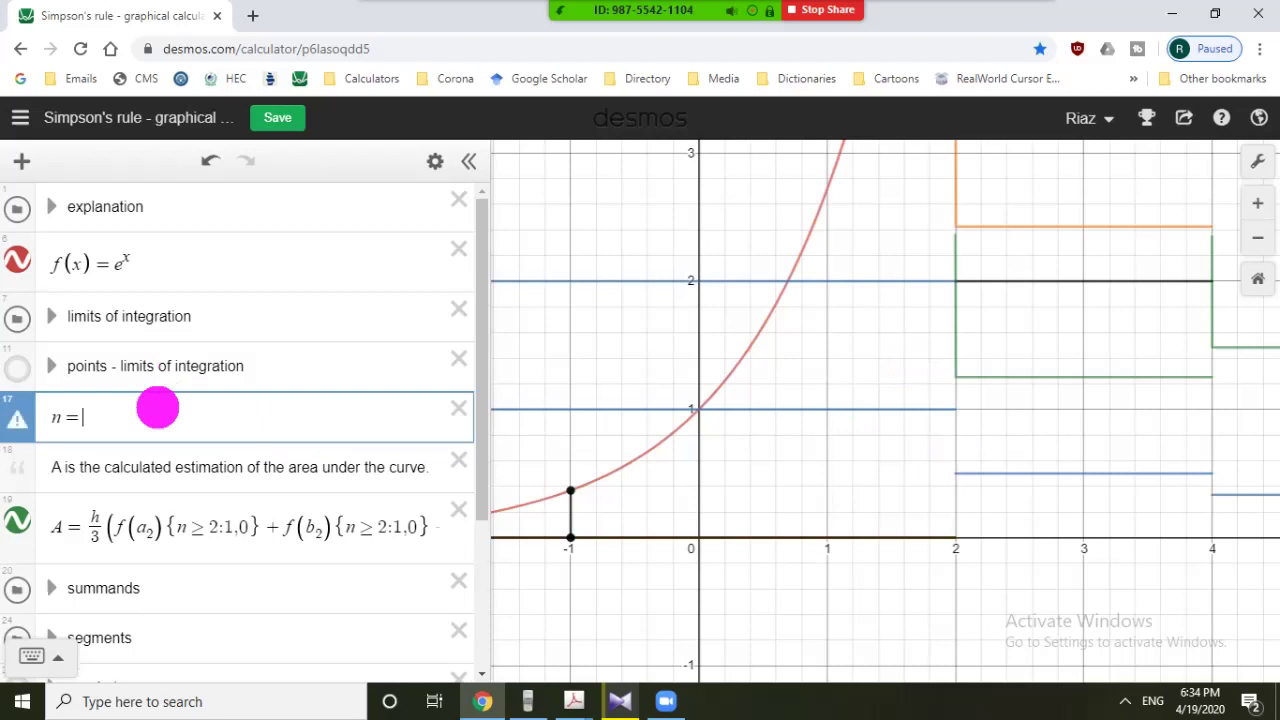
pyautogui.write('8')
pyautogui.press('BackSpace')
pyautogui.write('10')
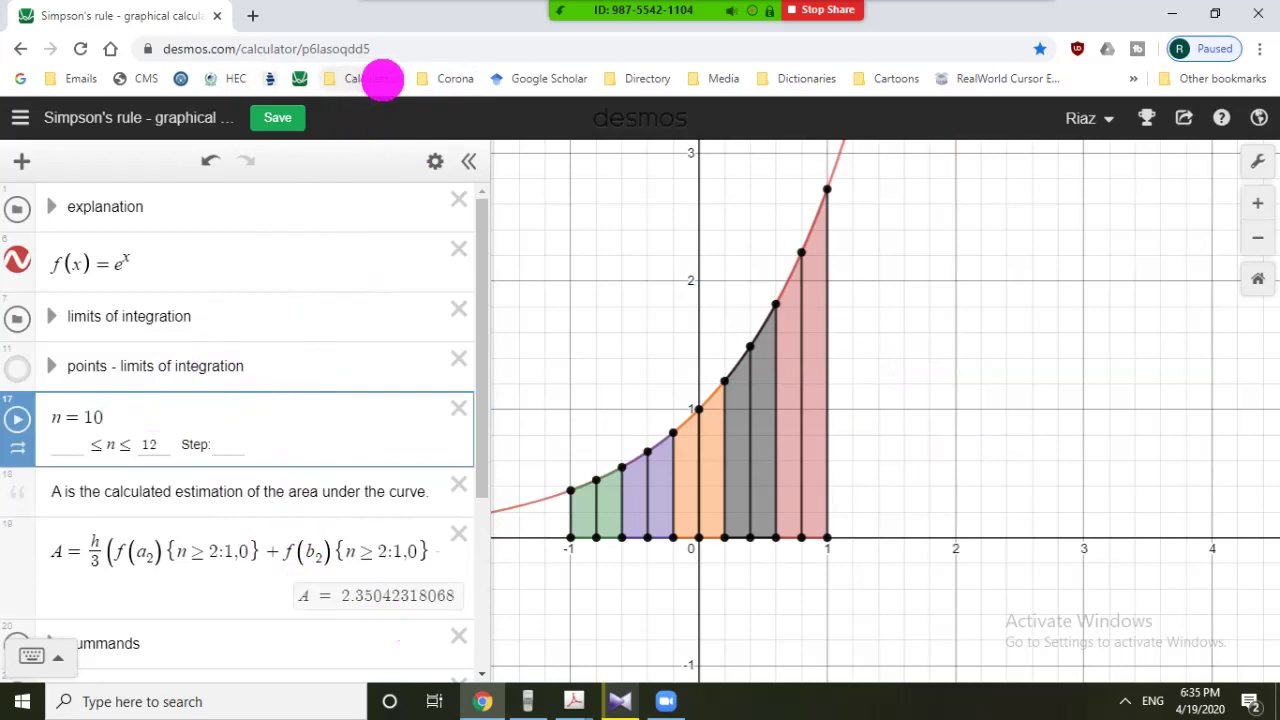
# Open the bookmarked "Simpson's Rule easy" graph, leaving the current graph without saving it.
pyautogui.click(372, 78)
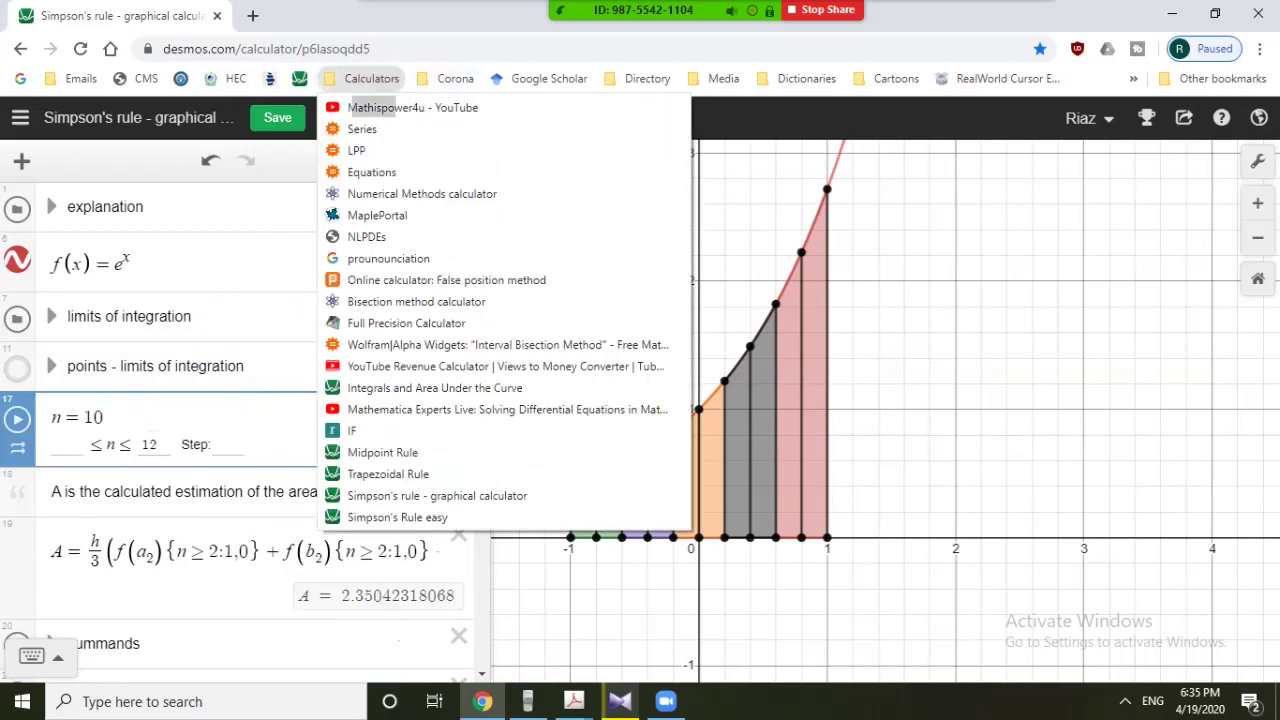
pyautogui.click(420, 517)
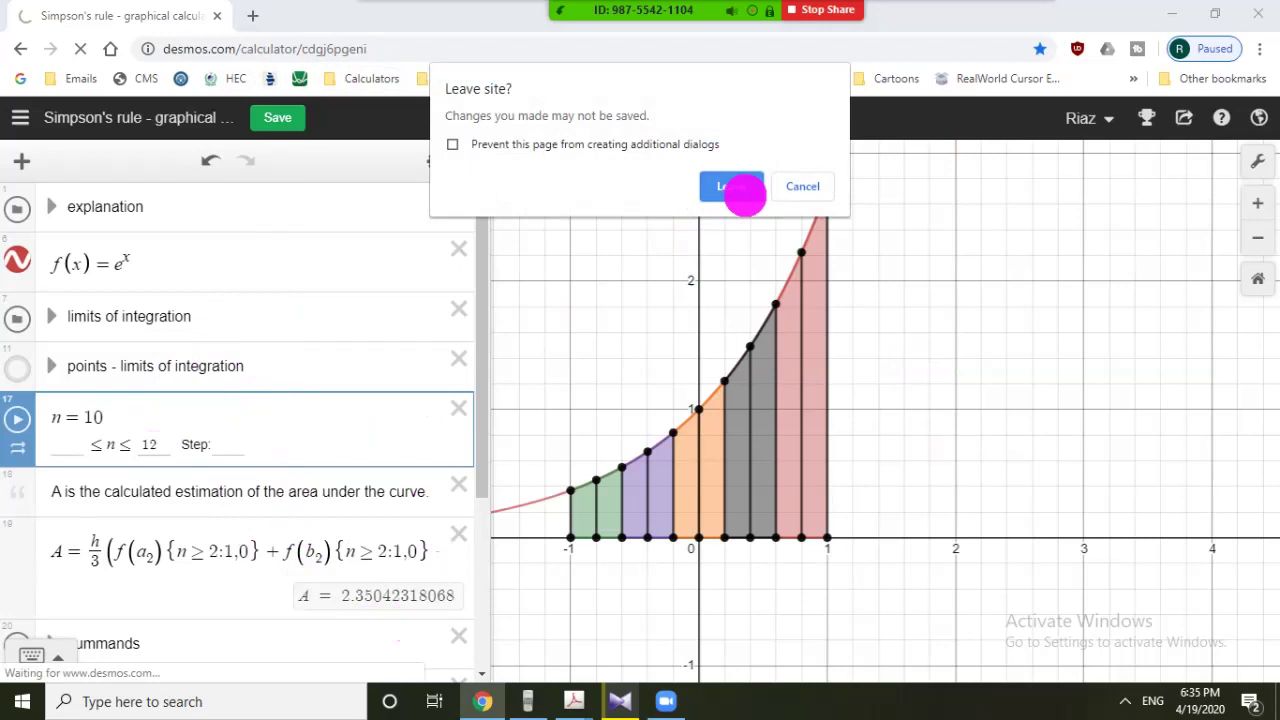
pyautogui.click(731, 187)
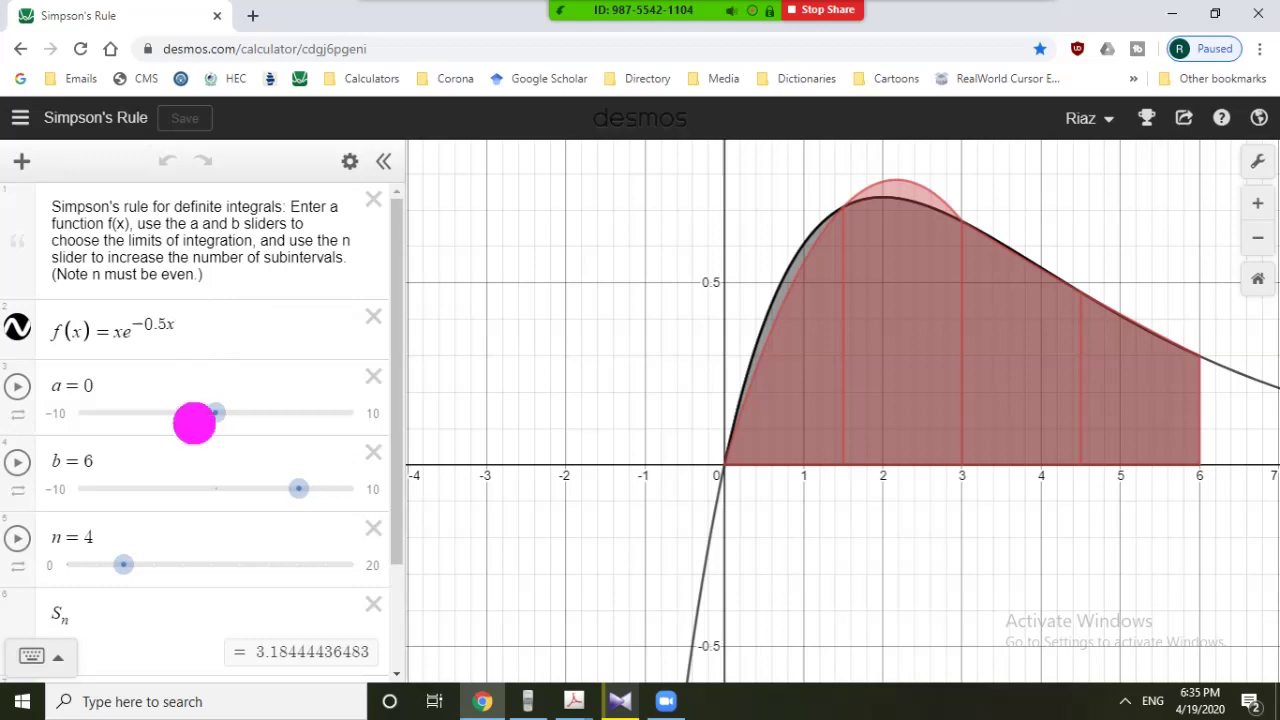
# Replace the function f(x) in the new Simpson's Rule graph with e^x.
pyautogui.moveTo(194, 320); pyautogui.dragTo(131, 325)
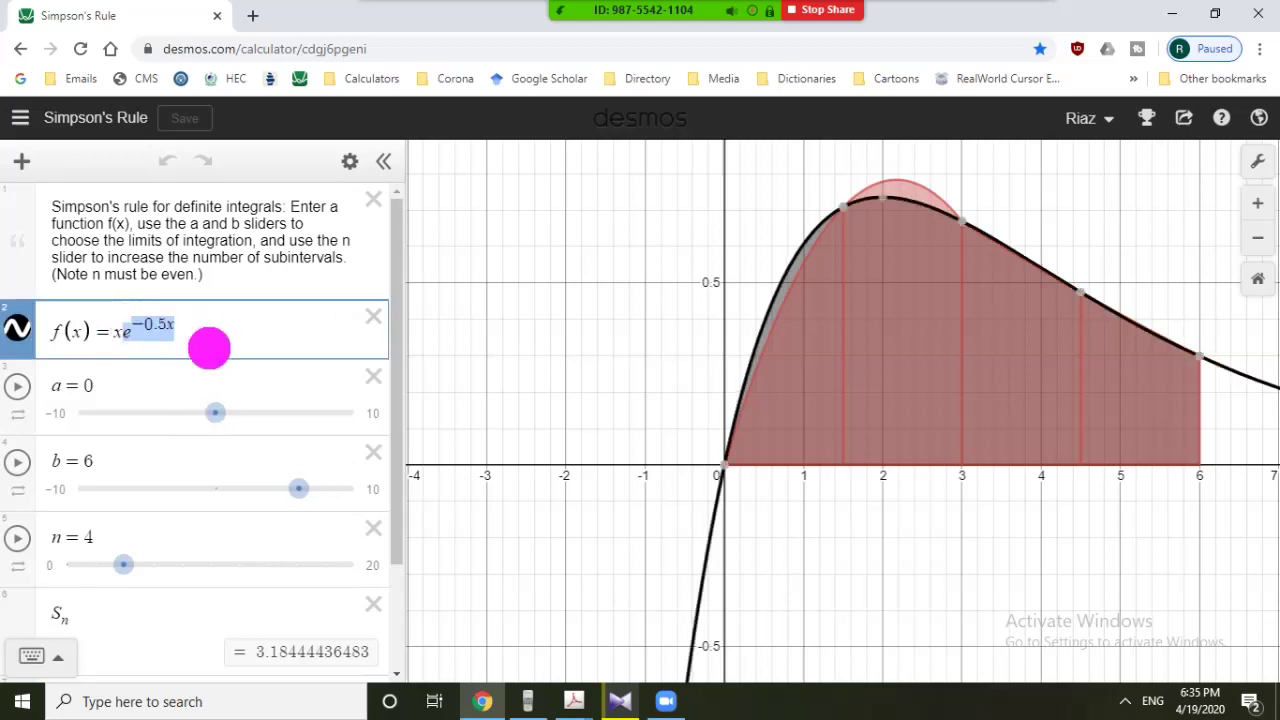
pyautogui.press('BackSpace')
pyautogui.write('e^x')
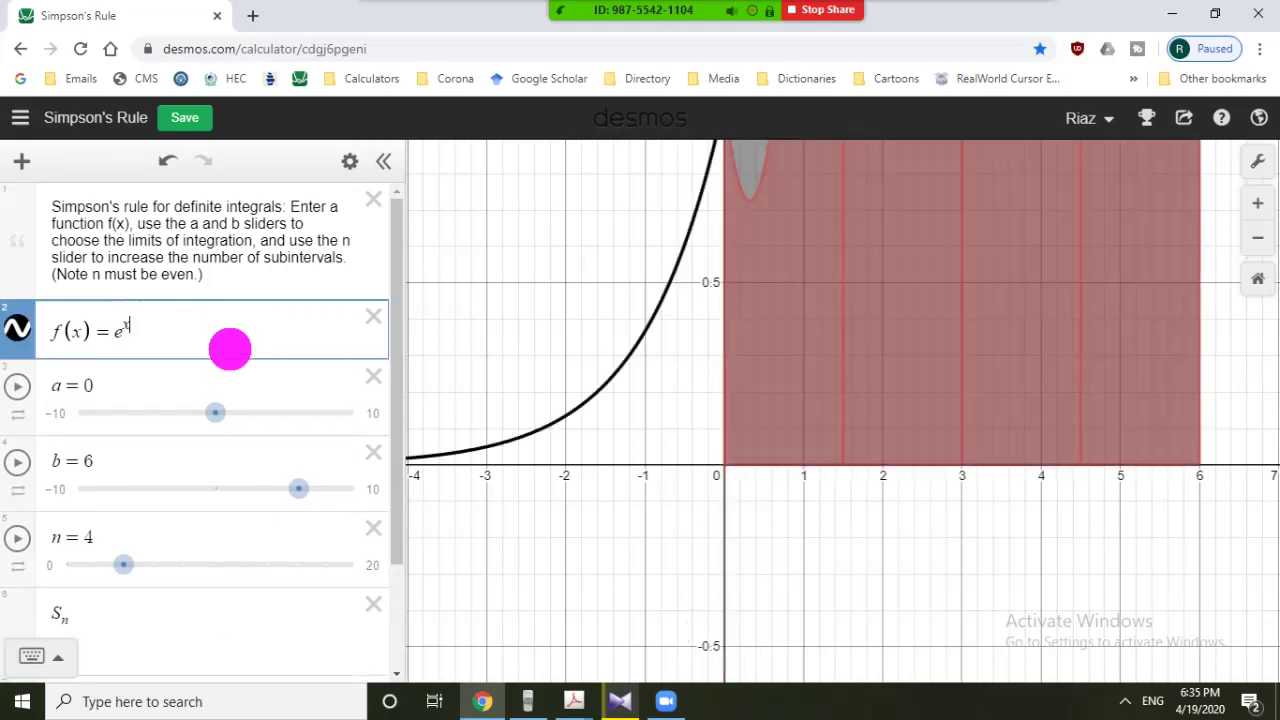
# Set the integration limits of this graph to a = -1 and b = 1.
pyautogui.click(216, 395)
pyautogui.press('BackSpace')
pyautogui.write('-')
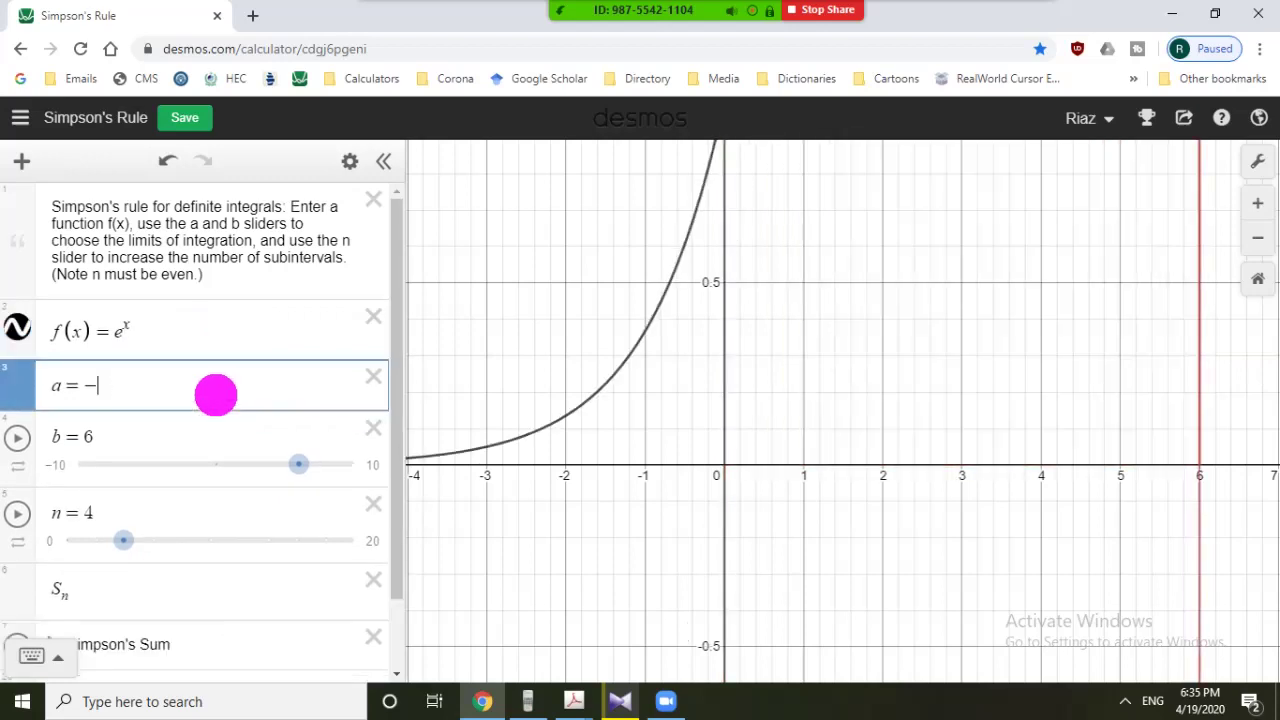
pyautogui.write('1')
pyautogui.click(180, 455)
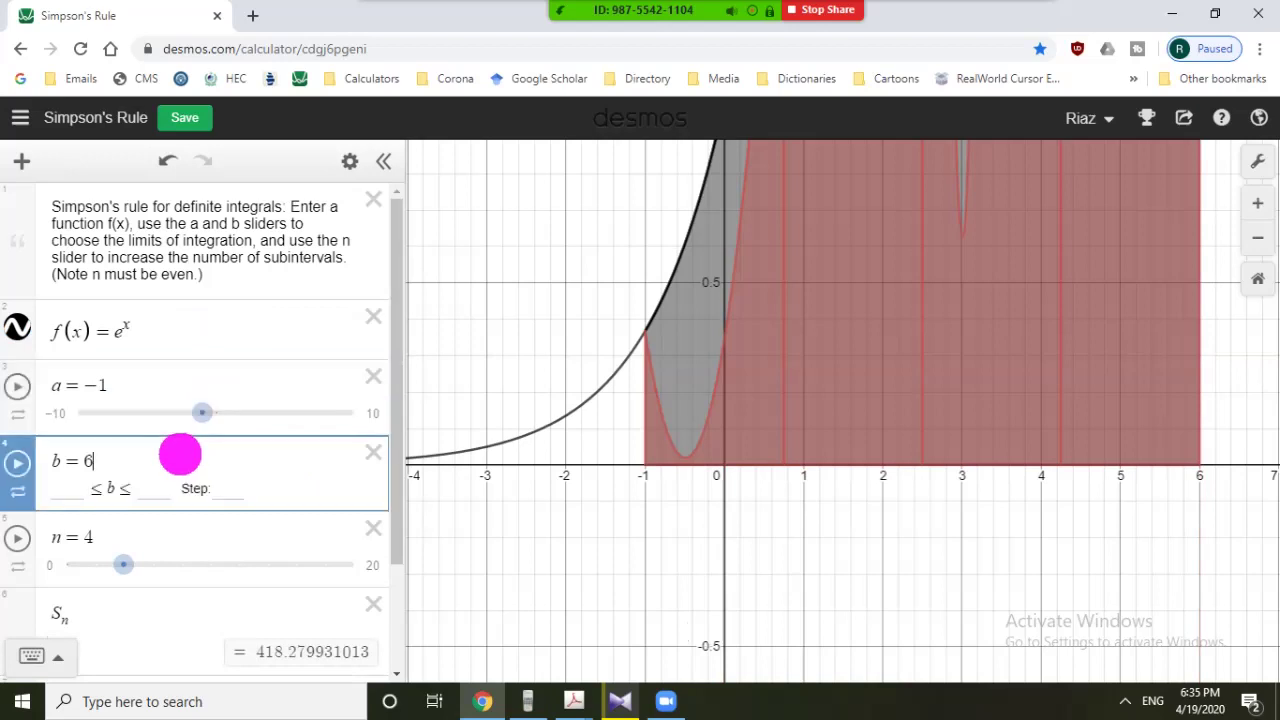
pyautogui.write('1')
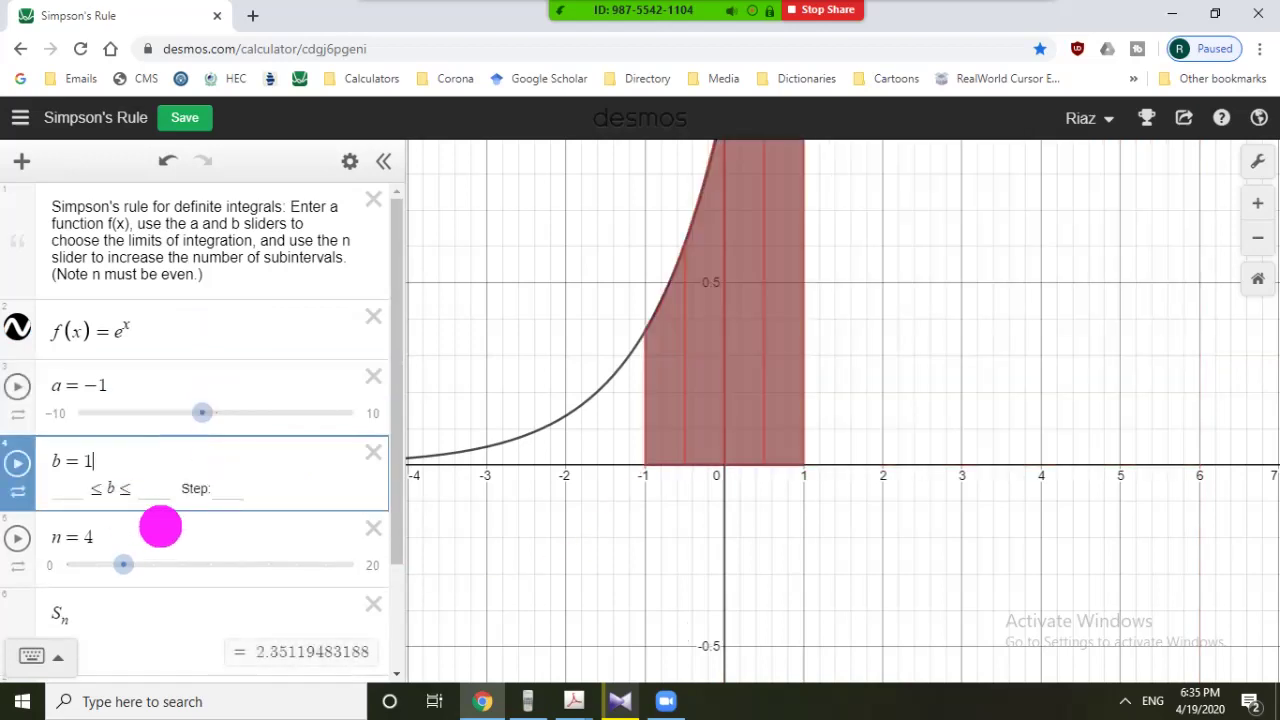
# Show the whole shaded area under e^x and apply Simpson's rule with n = 2 and finally n = 4 subintervals.
pyautogui.click(1256, 282)
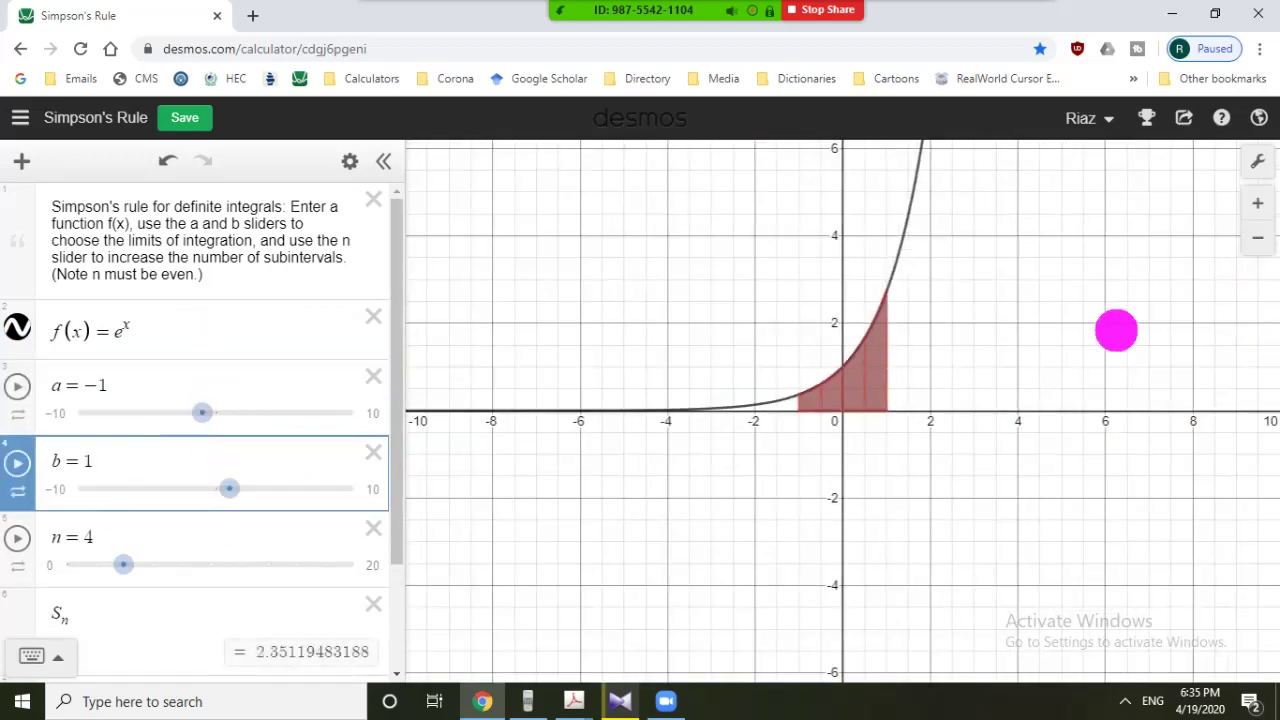
pyautogui.scroll(6, 996, 333)
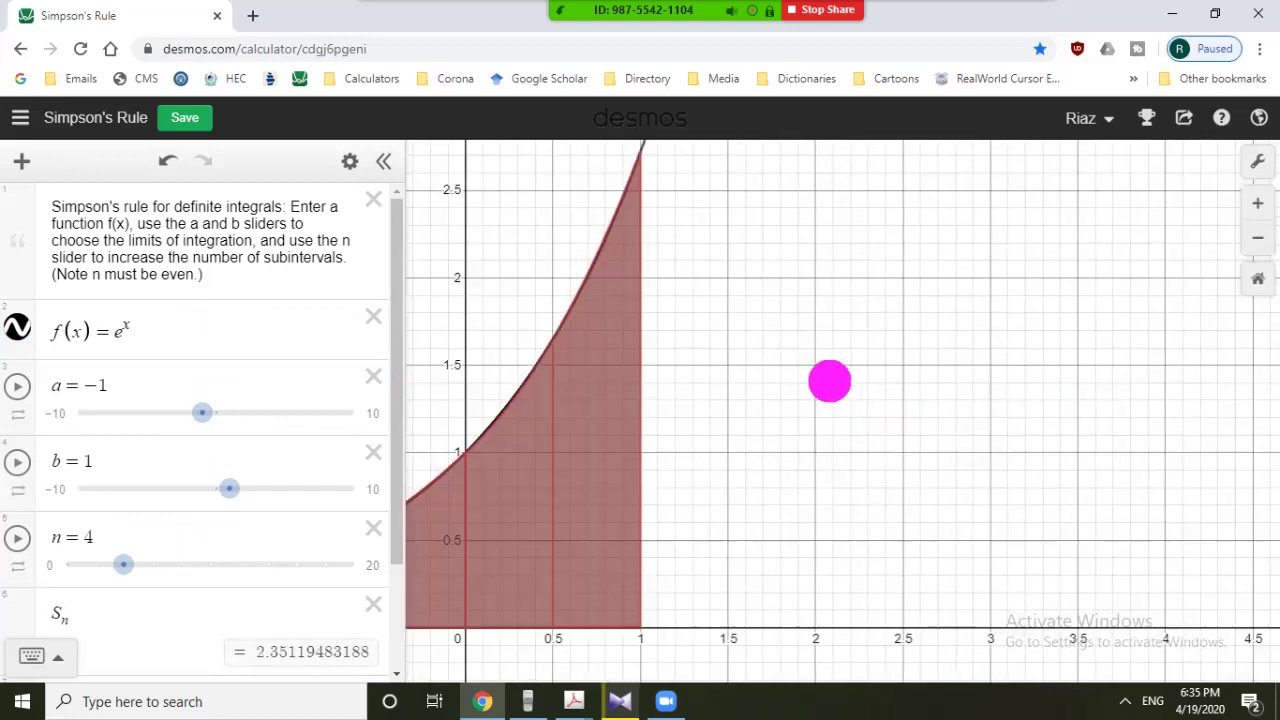
pyautogui.moveTo(1024, 340); pyautogui.dragTo(1066, 382)
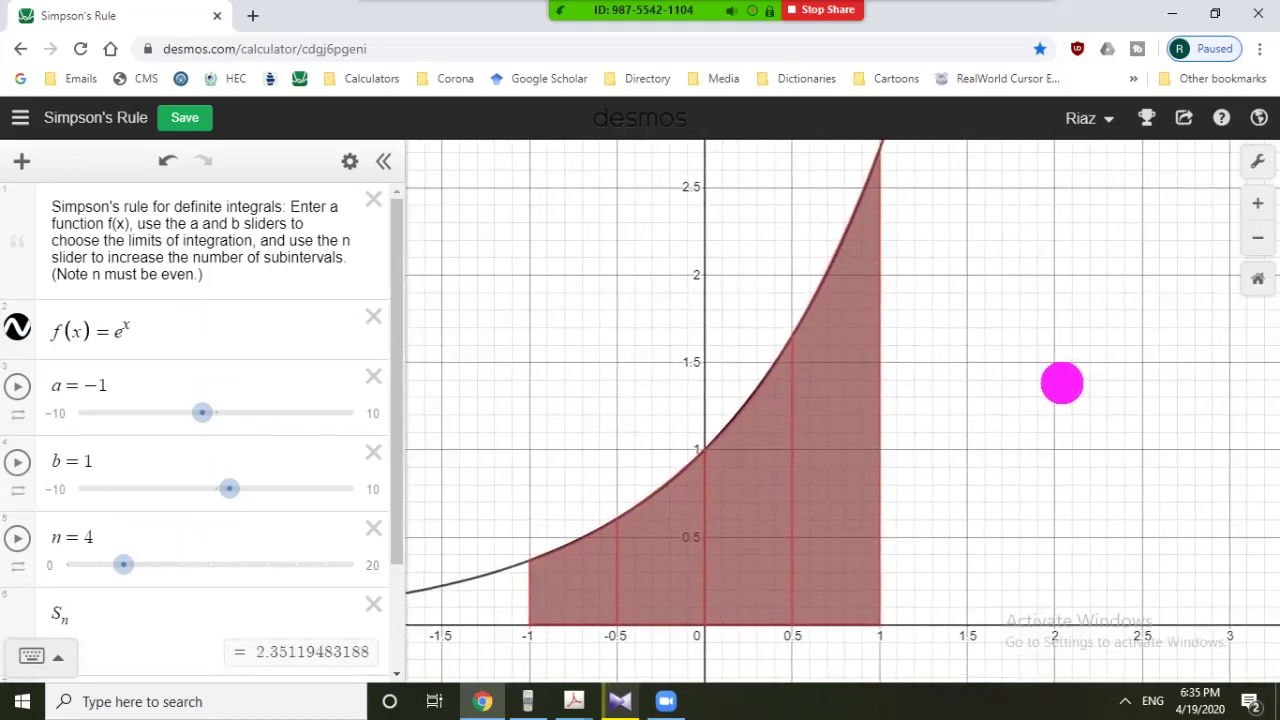
pyautogui.click(186, 541)
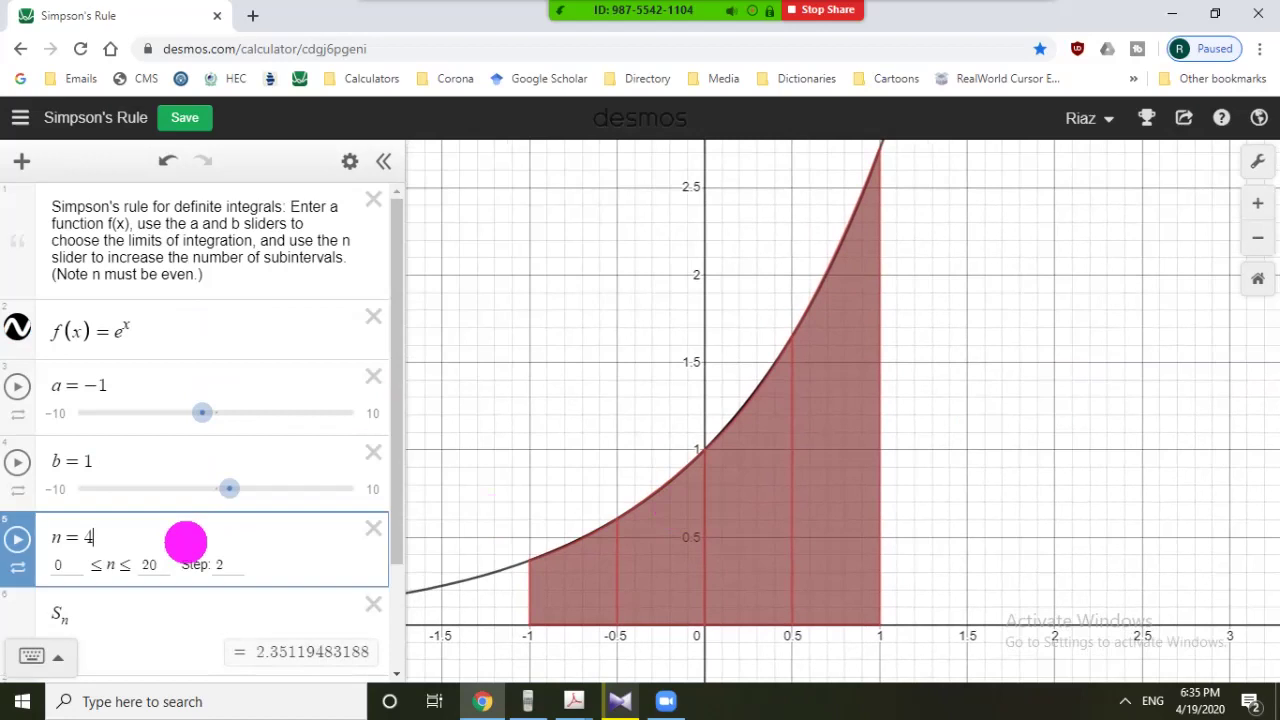
pyautogui.press('BackSpace')
pyautogui.write('2')
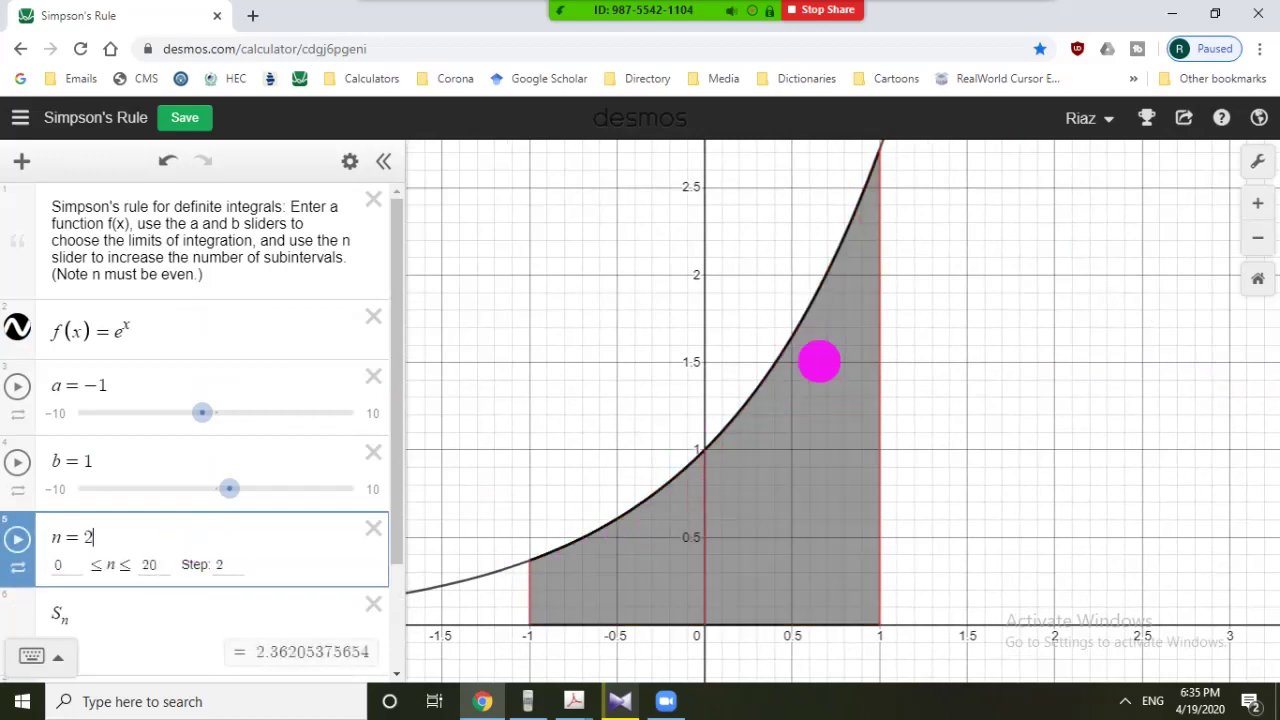
pyautogui.press('BackSpace')
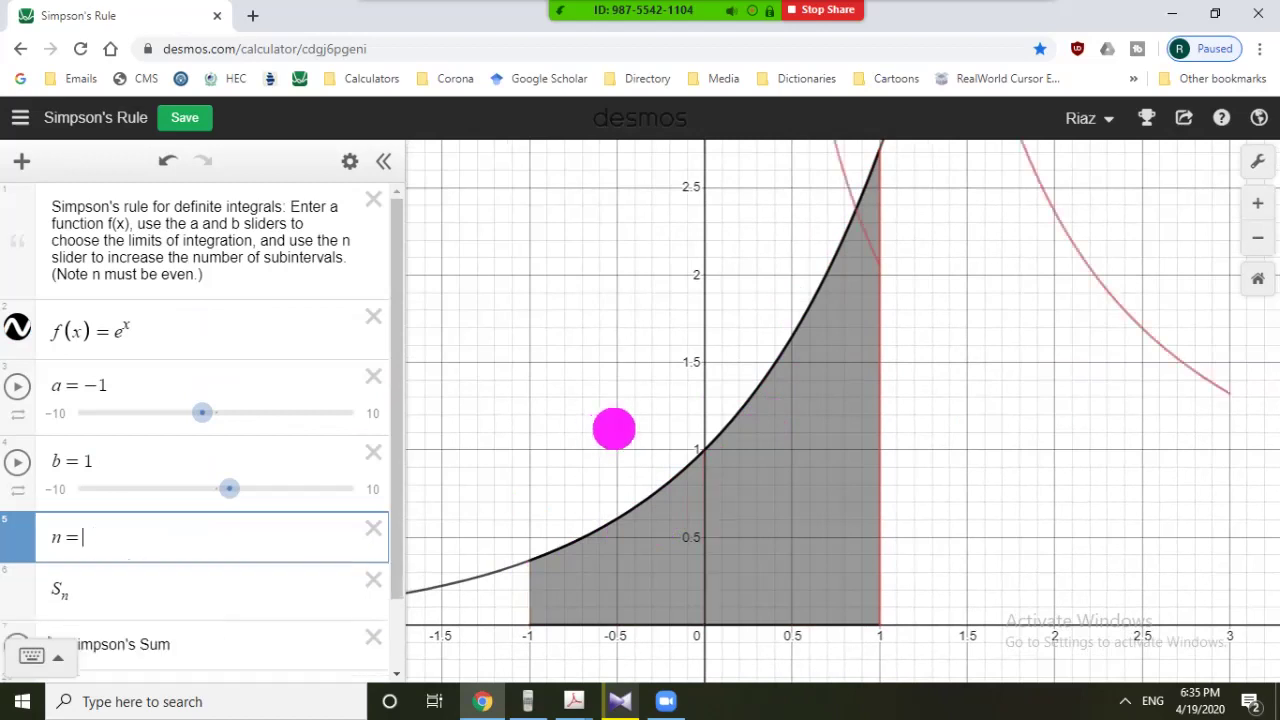
pyautogui.write('4')
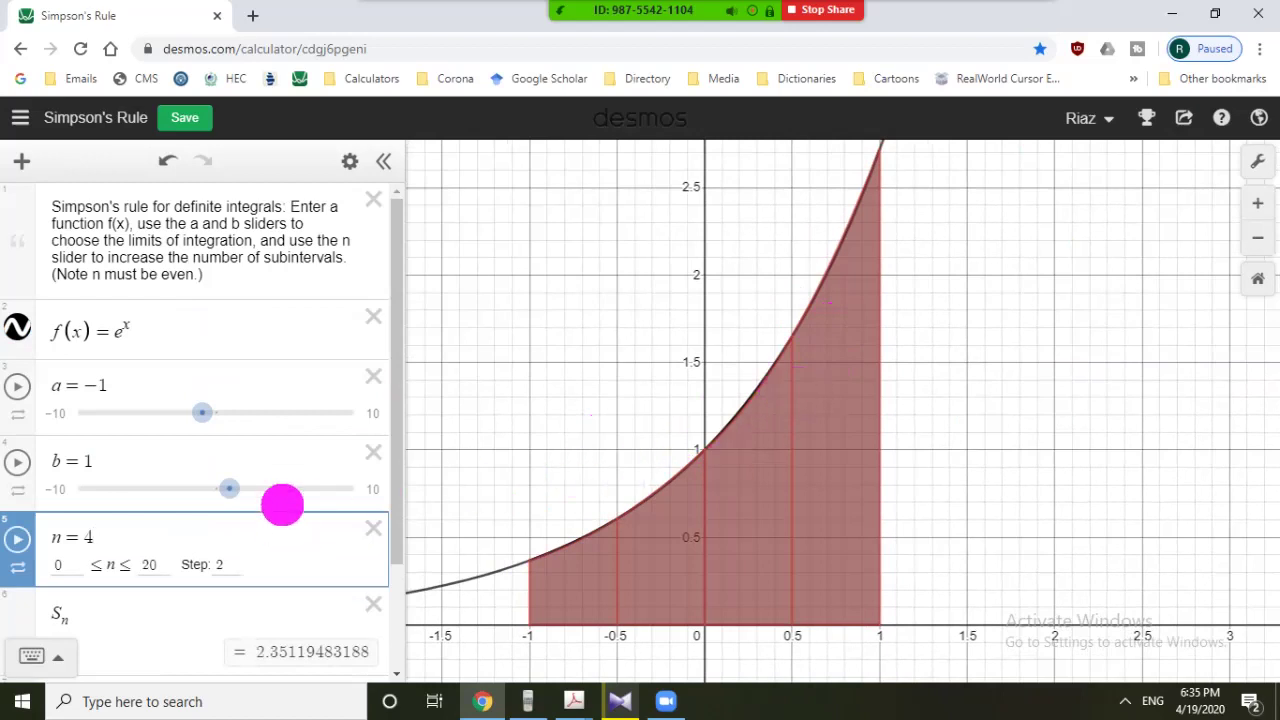
# Set n to 10 and compare the sum with the earlier integral of e^x from -1 to 1 recalled on the Casio calculator emulator.
pyautogui.scroll(-1, 276, 548)
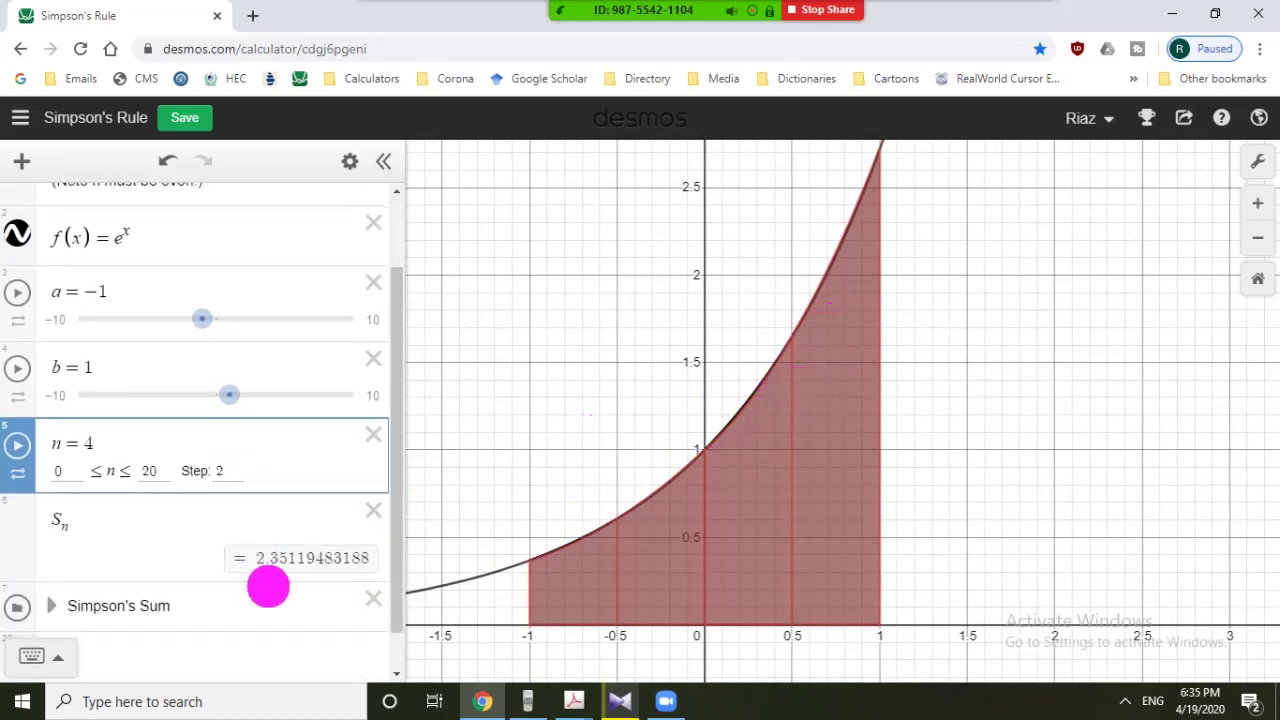
pyautogui.press('BackSpace')
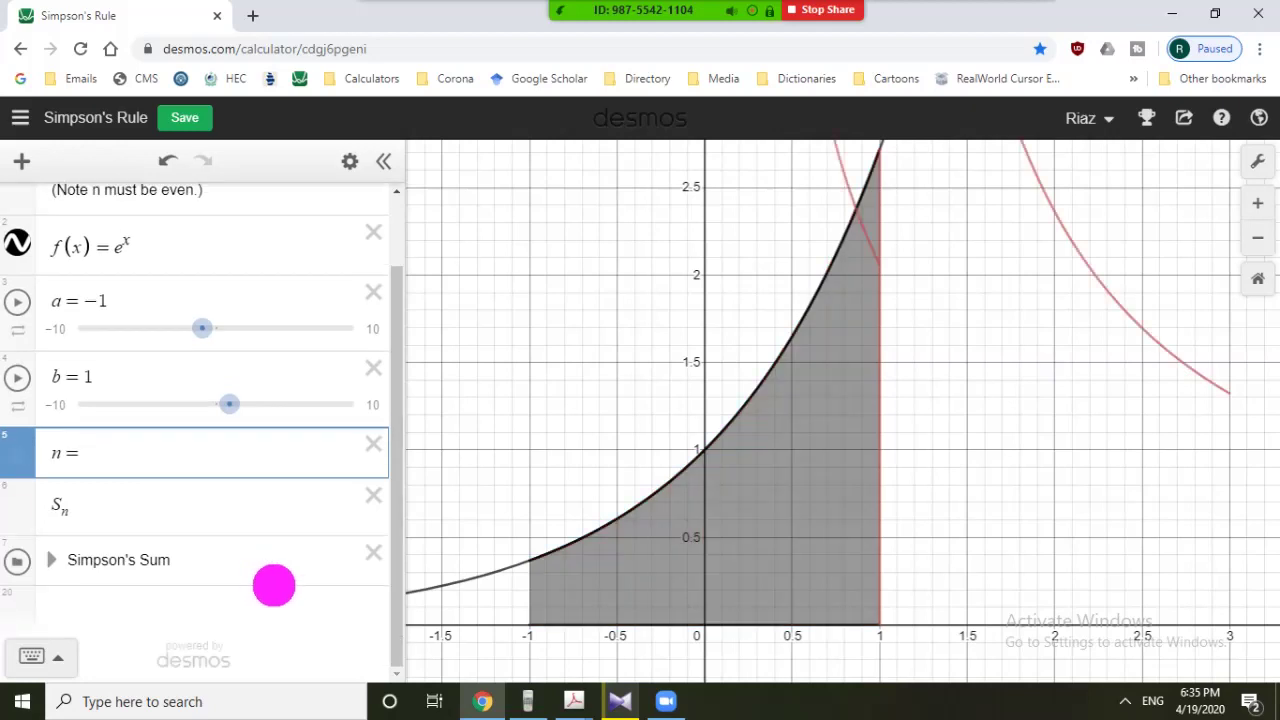
pyautogui.write('10')
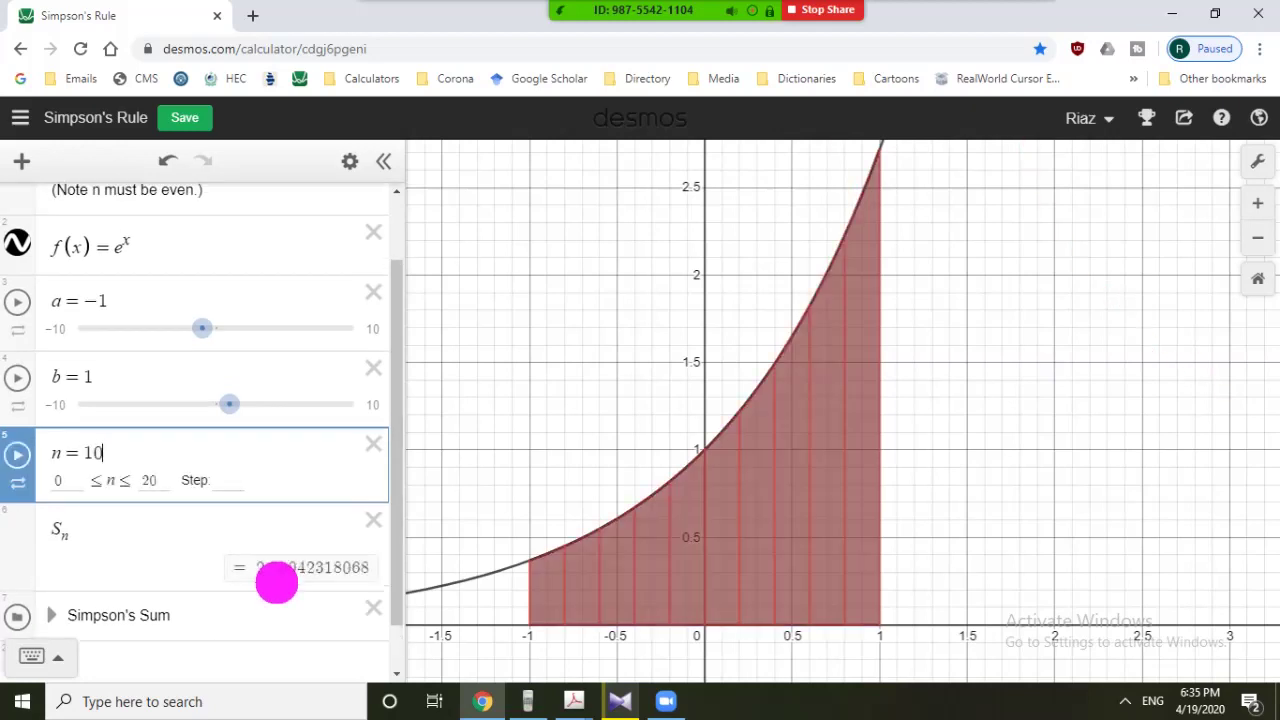
pyautogui.click(527, 701)
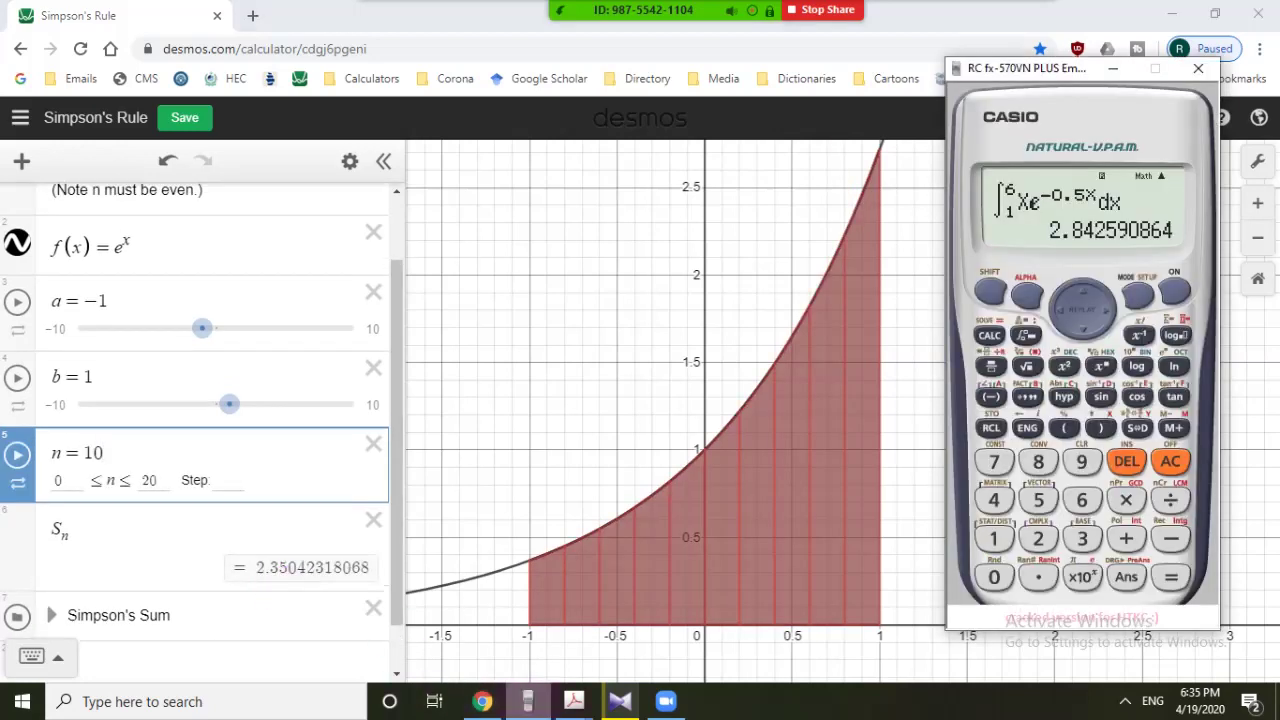
pyautogui.click(1083, 290)
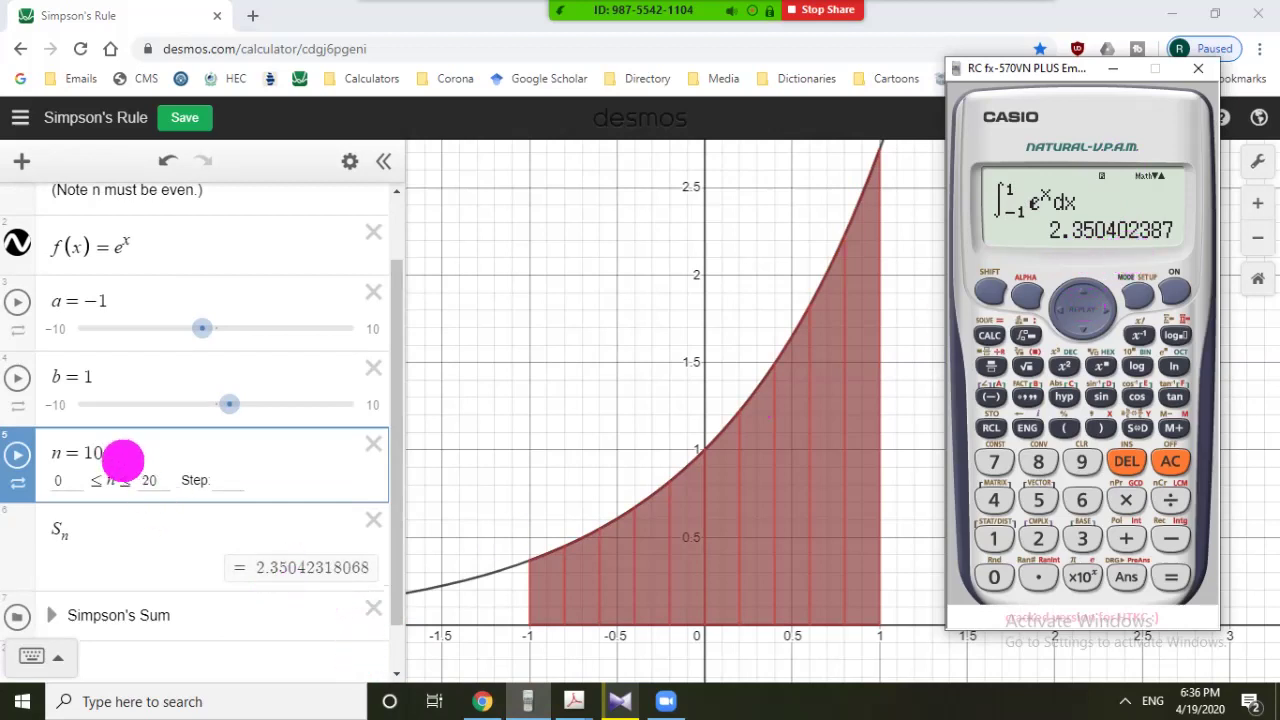
# Apply Simpson's rule to e^x with n = 100 and finally n = 1000, comparing each sum with the integral on the Casio calculator emulator.
pyautogui.click(98, 450)
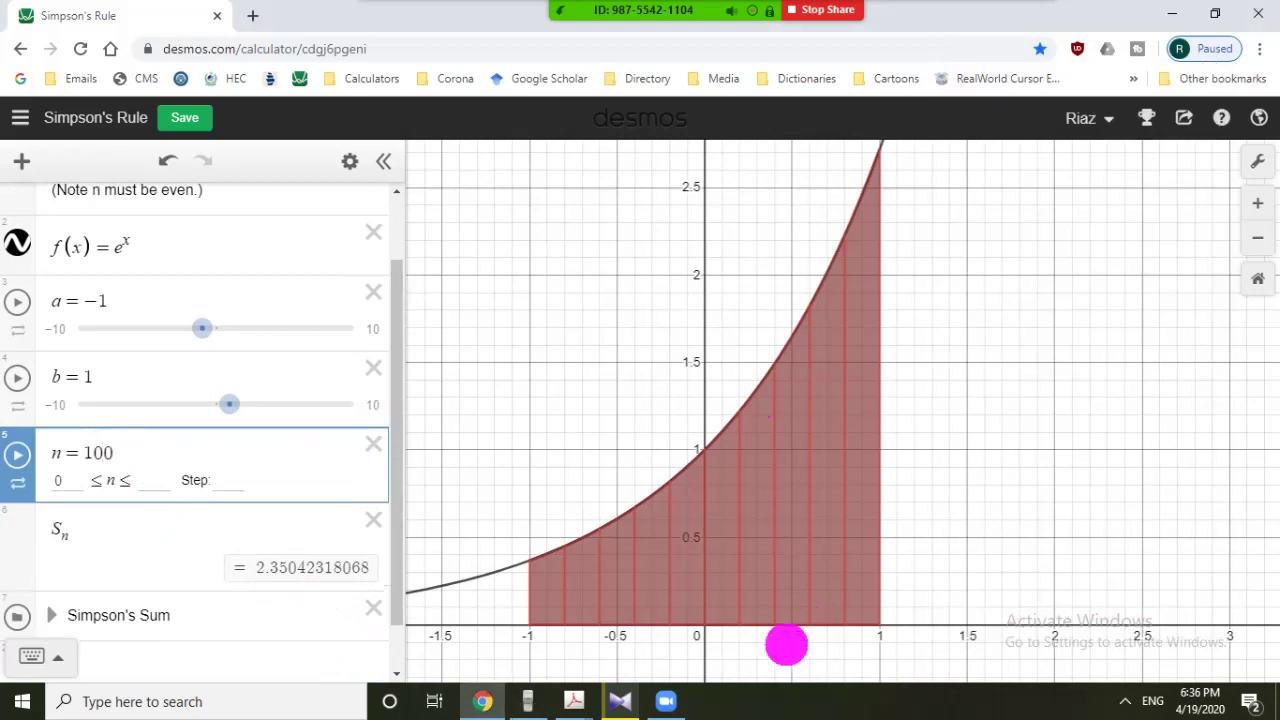
pyautogui.click(528, 701)
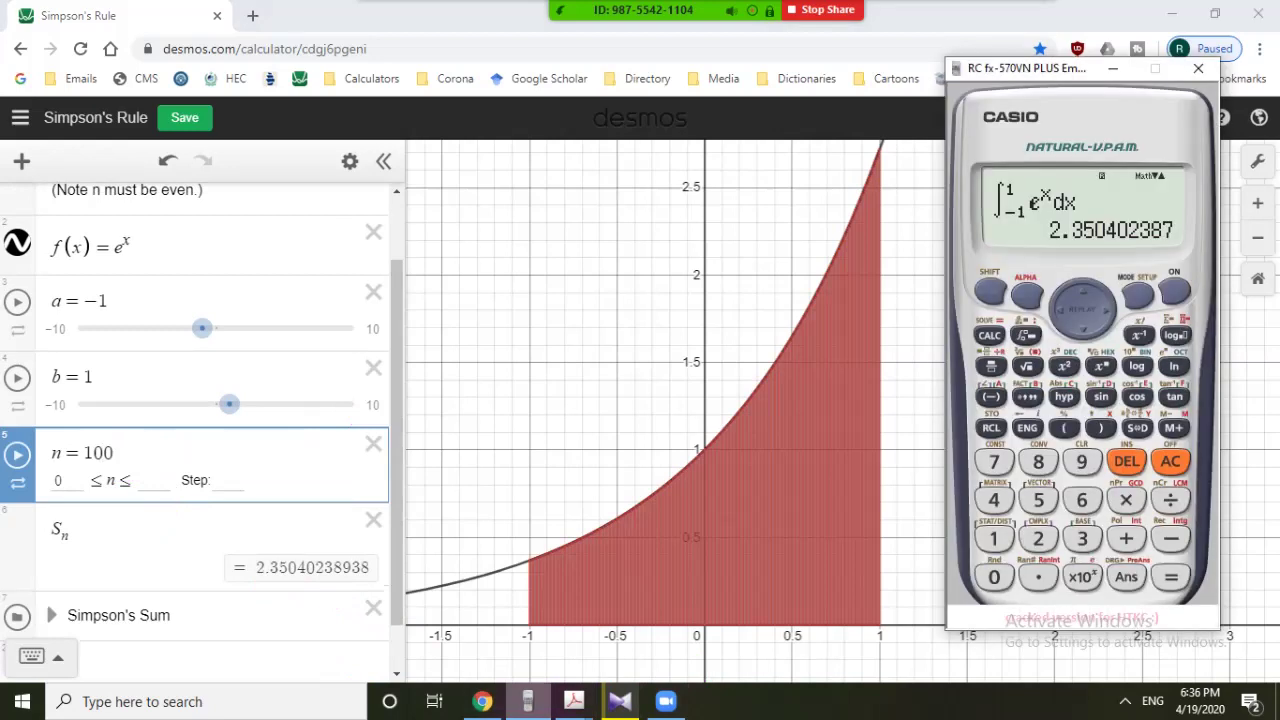
pyautogui.click(1140, 330)
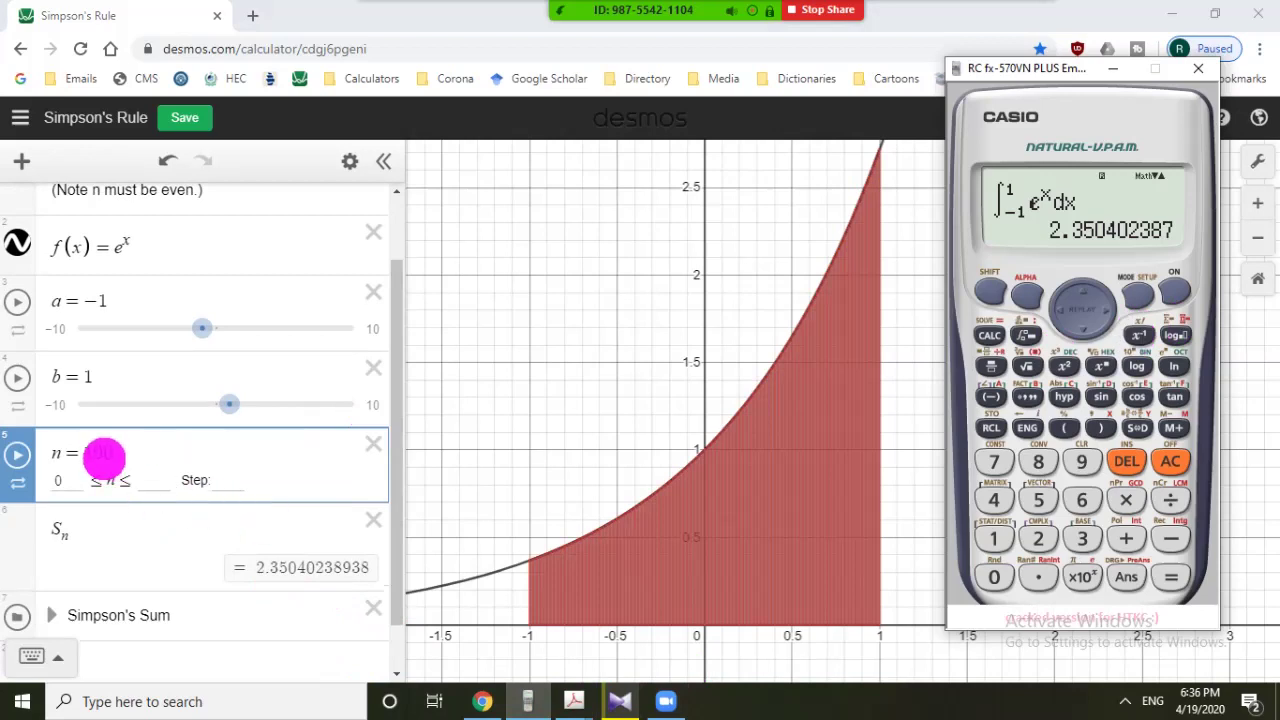
pyautogui.click(105, 458)
pyautogui.write('0')
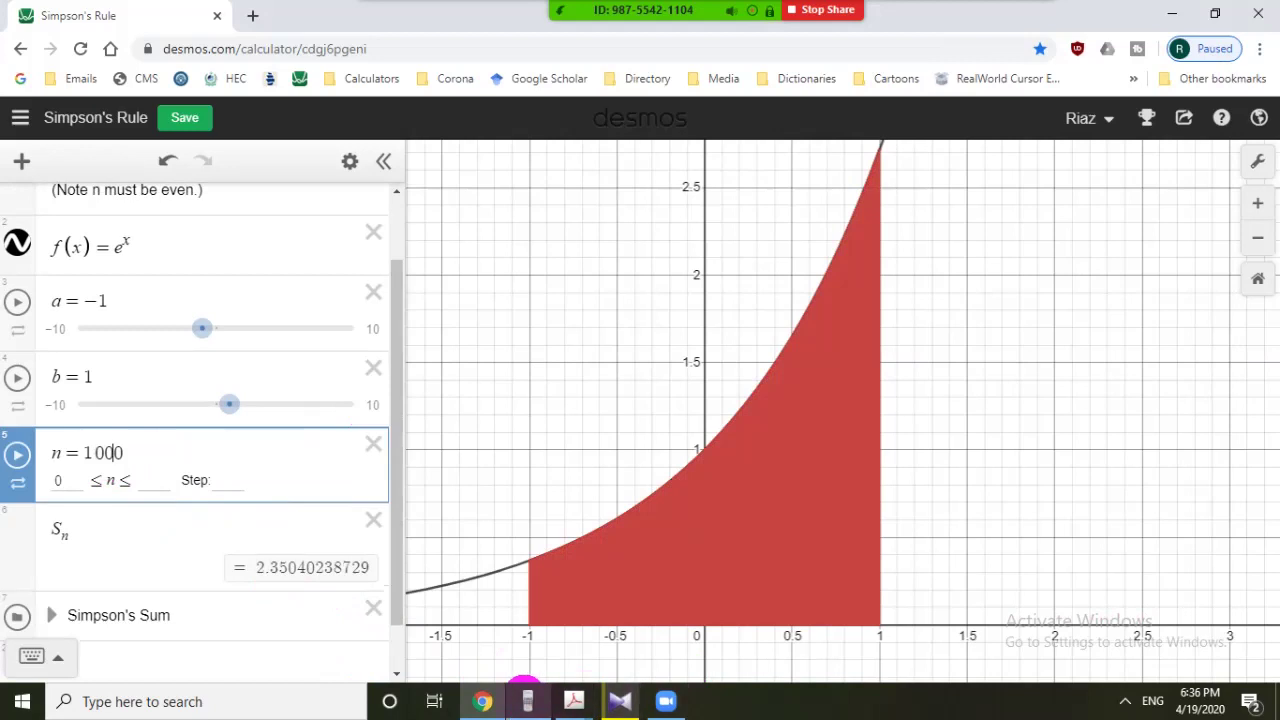
pyautogui.click(527, 698)
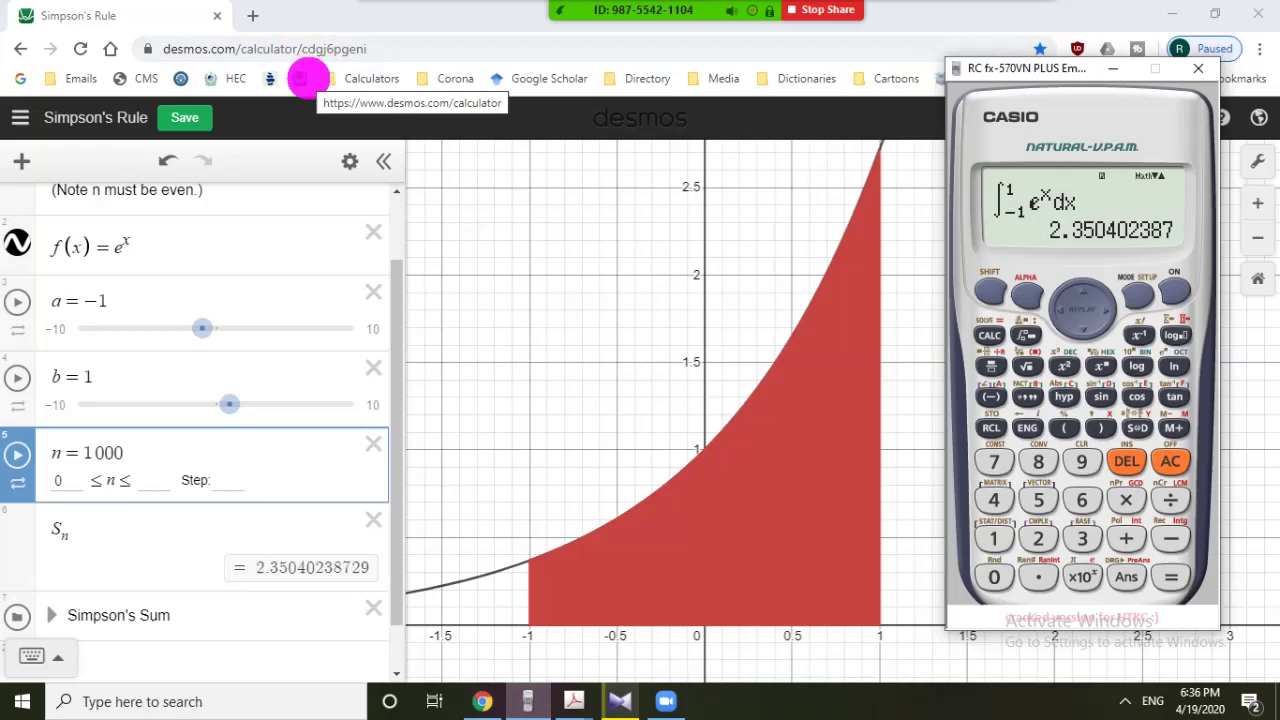
# Open a blank graphing calculator, discarding the unsaved Simpson's Rule changes, and plot x^2 and finally x^3 in the first expression.
pyautogui.click(303, 84)
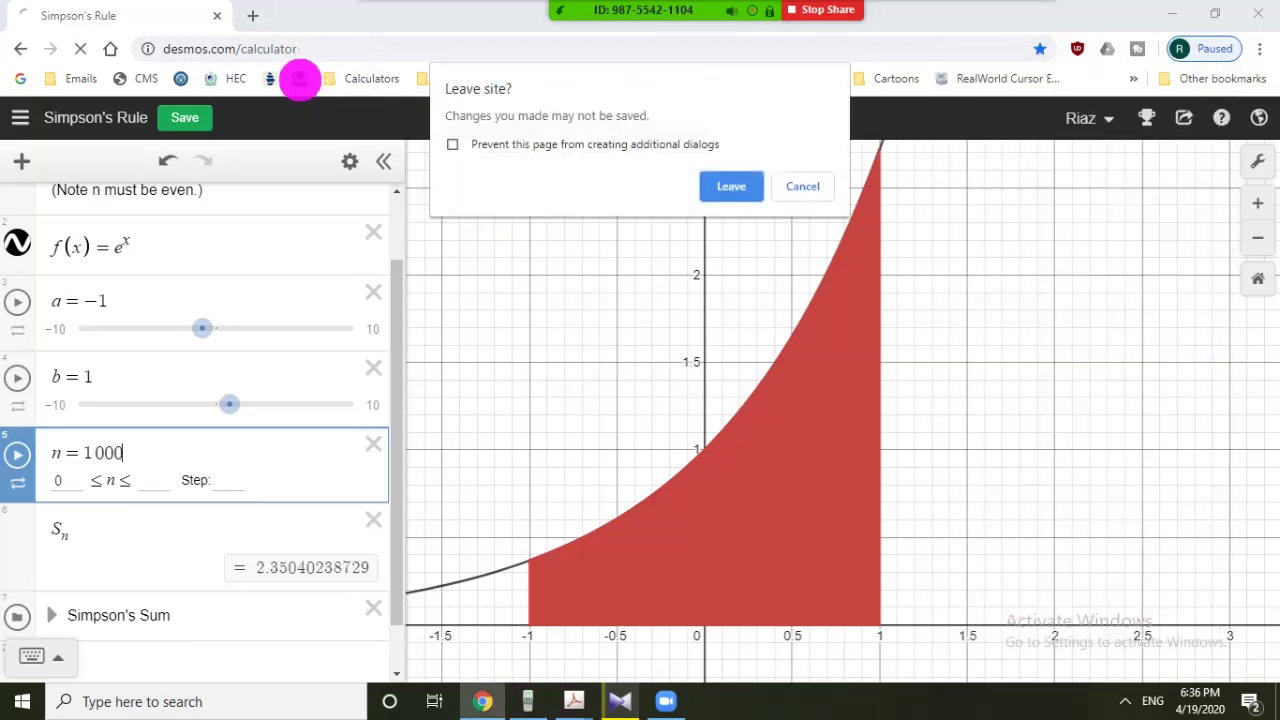
pyautogui.click(722, 186)
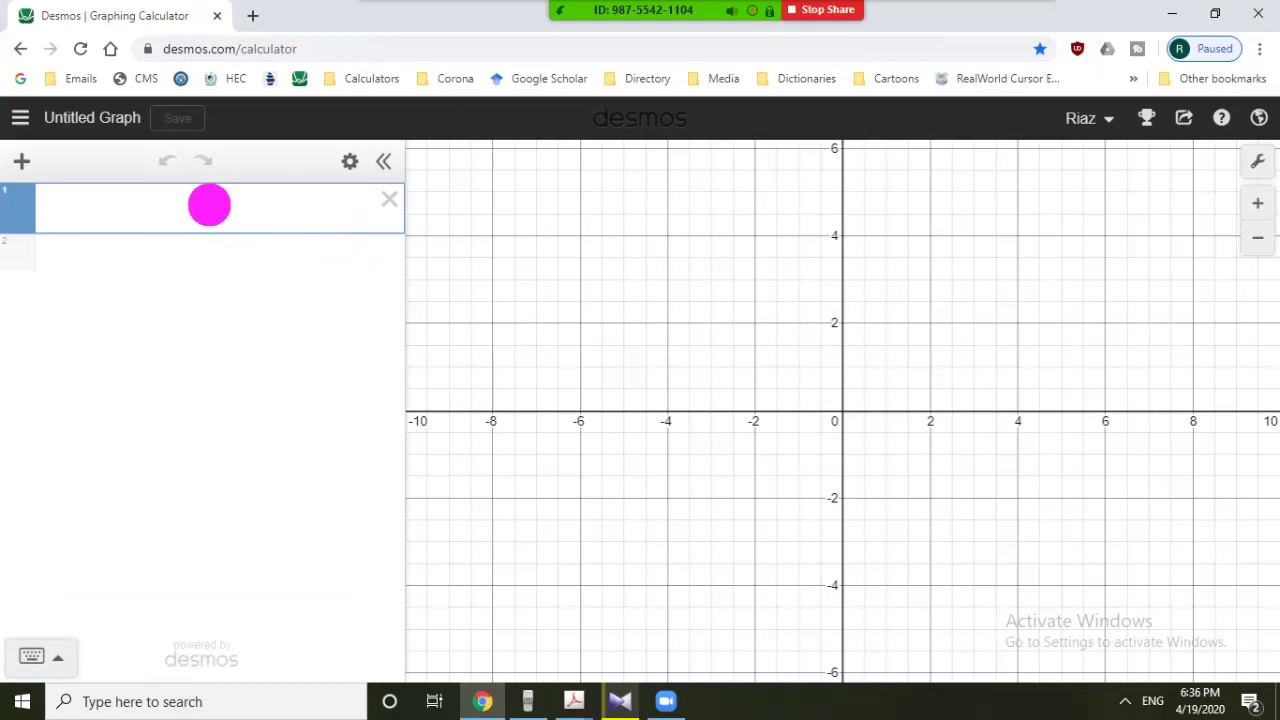
pyautogui.write('x')
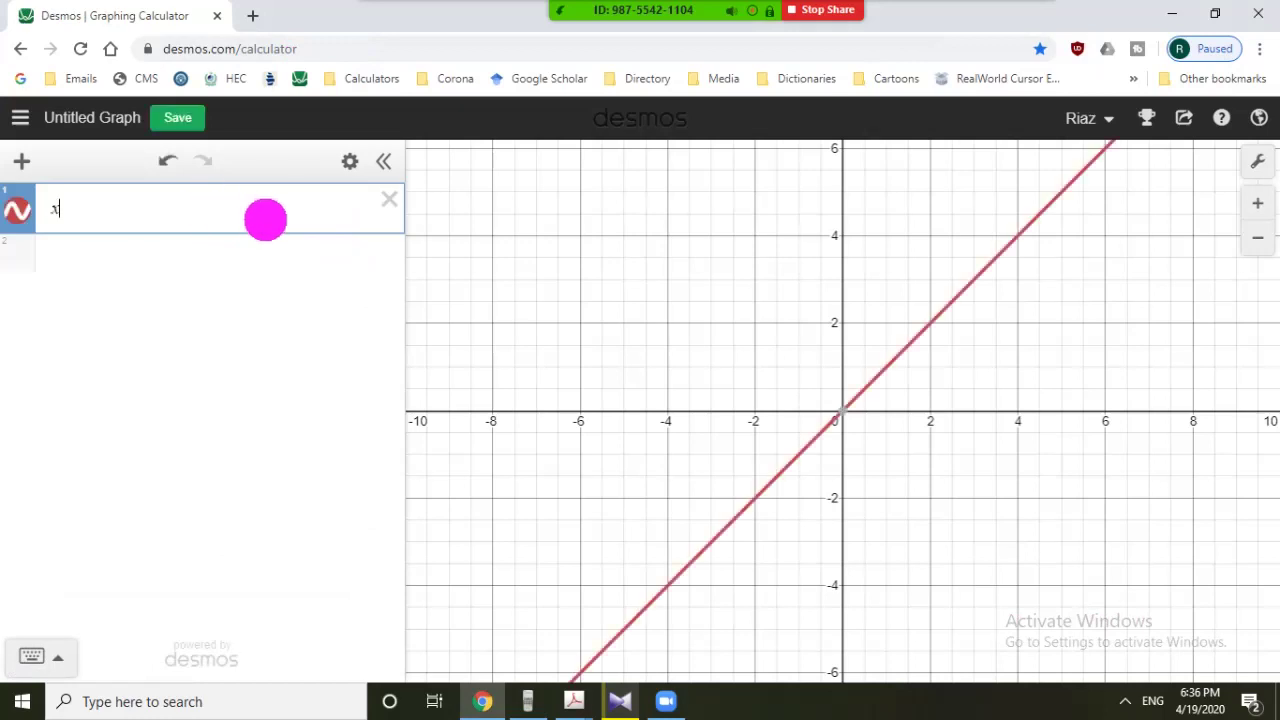
pyautogui.write('^2')
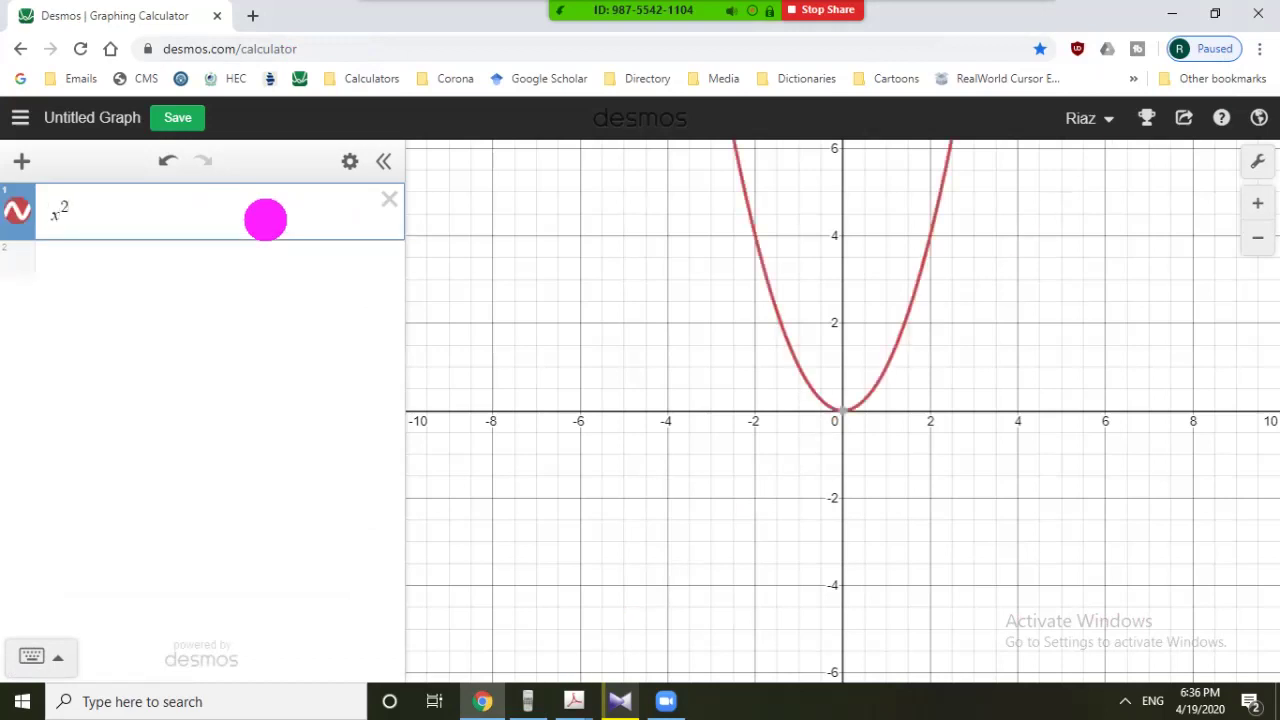
pyautogui.press('BackSpace')
pyautogui.write('3')
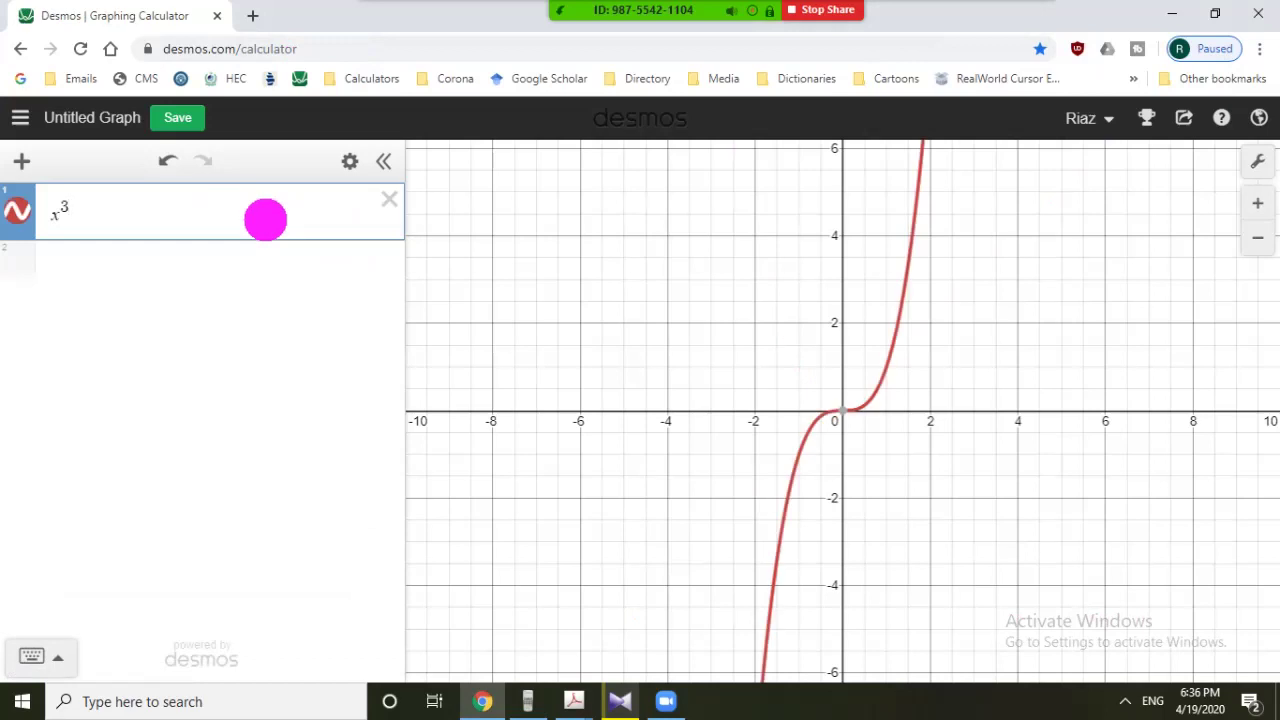
# Replace x^3 with sin x and plot cos x as a second expression.
pyautogui.press('BackSpace')
pyautogui.press('BackSpace')
pyautogui.press('BackSpace')
pyautogui.write('sin x')
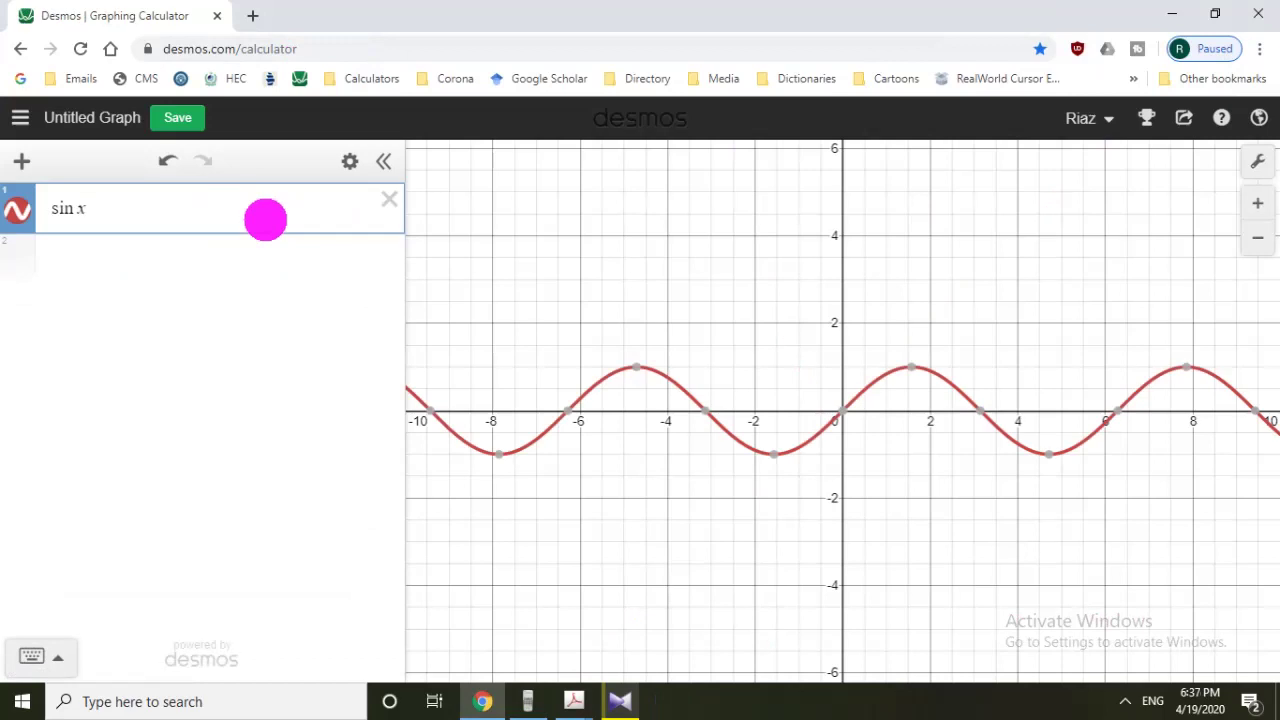
pyautogui.click(168, 268)
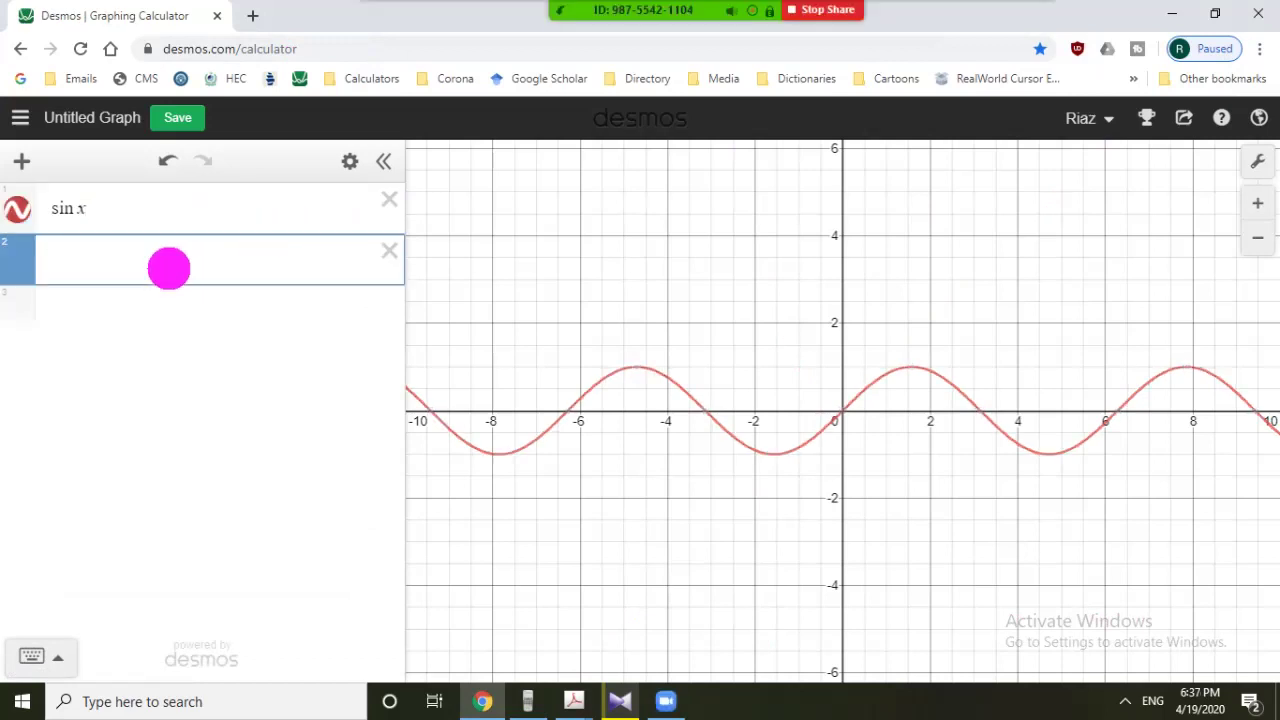
pyautogui.write('cosx')
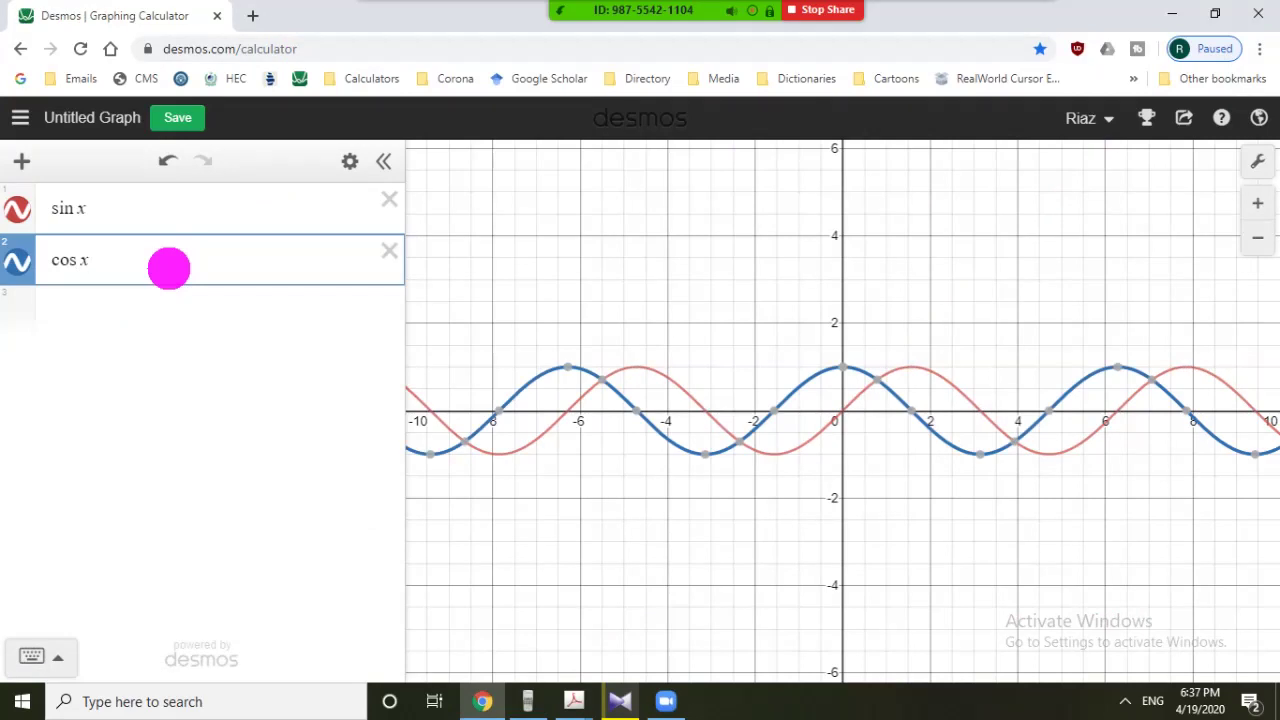
pyautogui.click(207, 320)
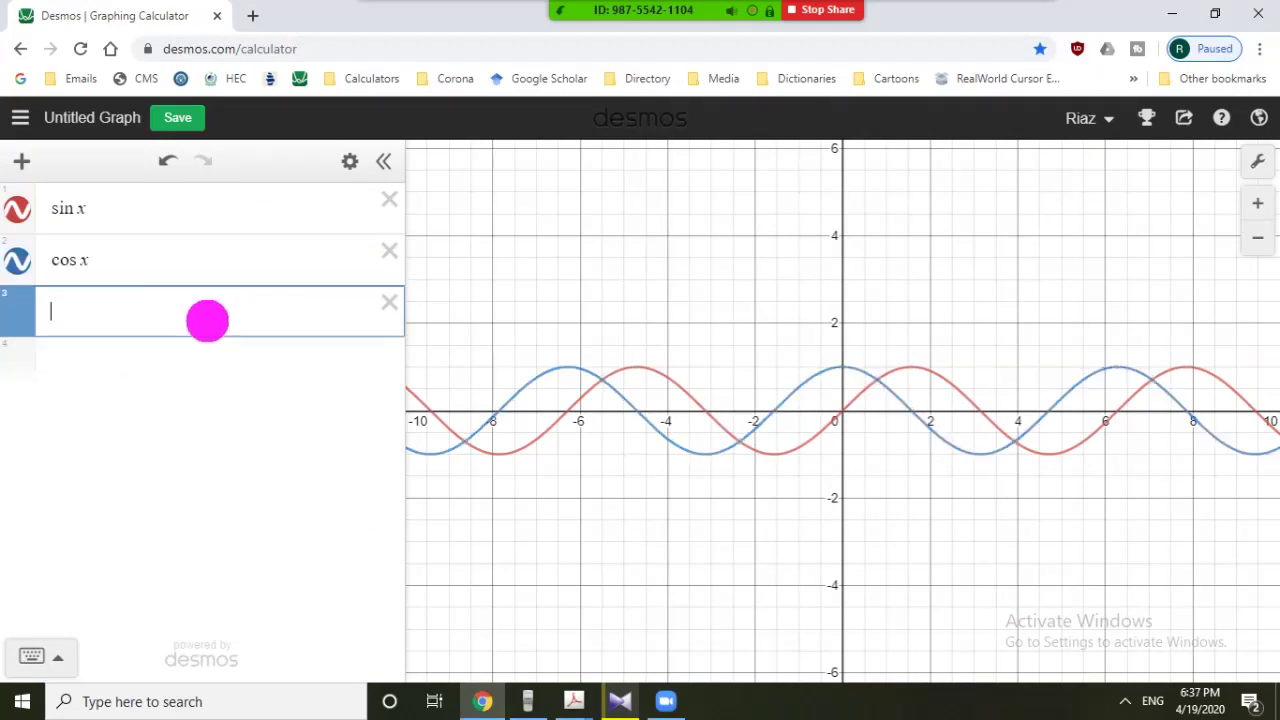
# Delete the sin x expression and replace cos x with x sin(1/x).
pyautogui.click(389, 201)
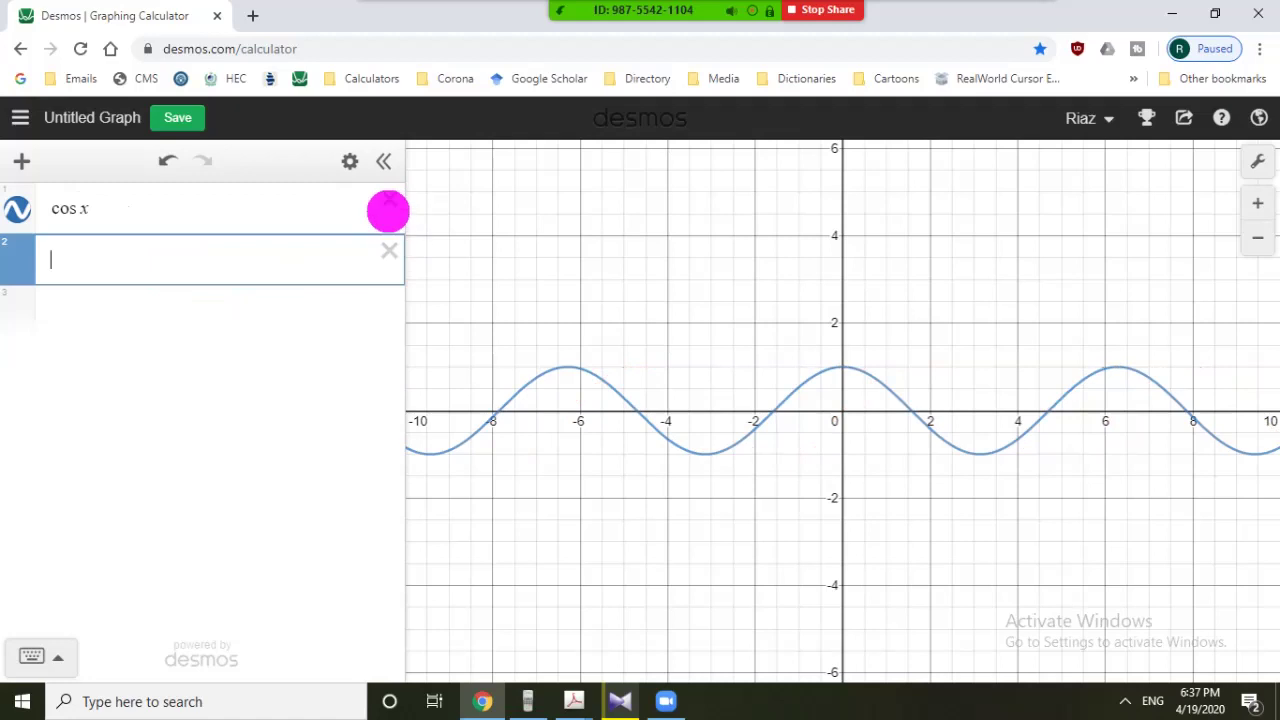
pyautogui.moveTo(128, 208); pyautogui.dragTo(14, 206)
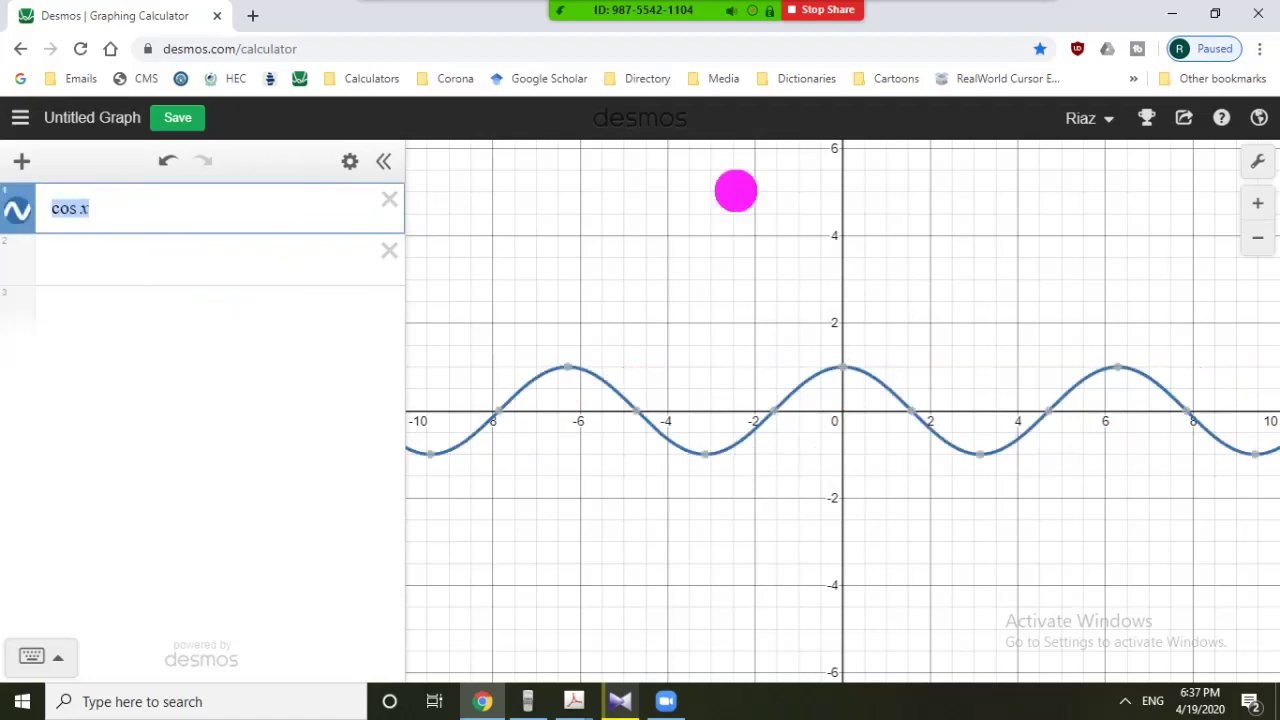
pyautogui.write('xsi')
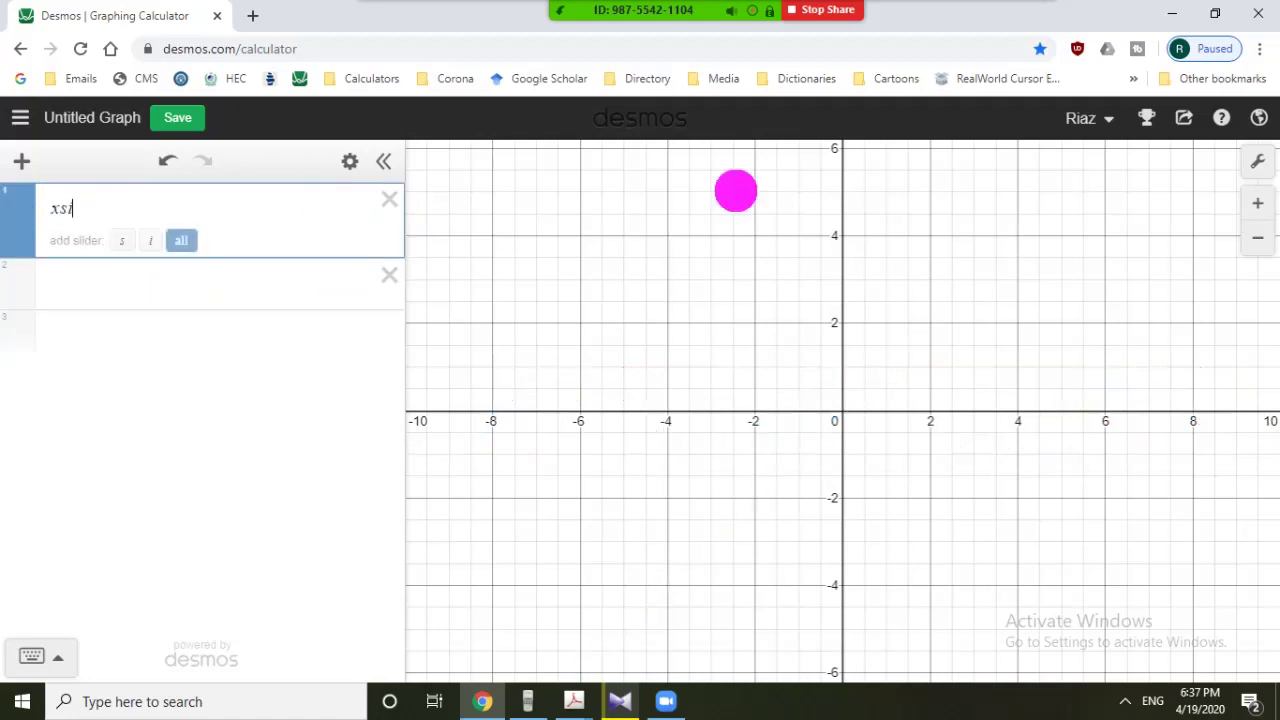
pyautogui.write('n()')
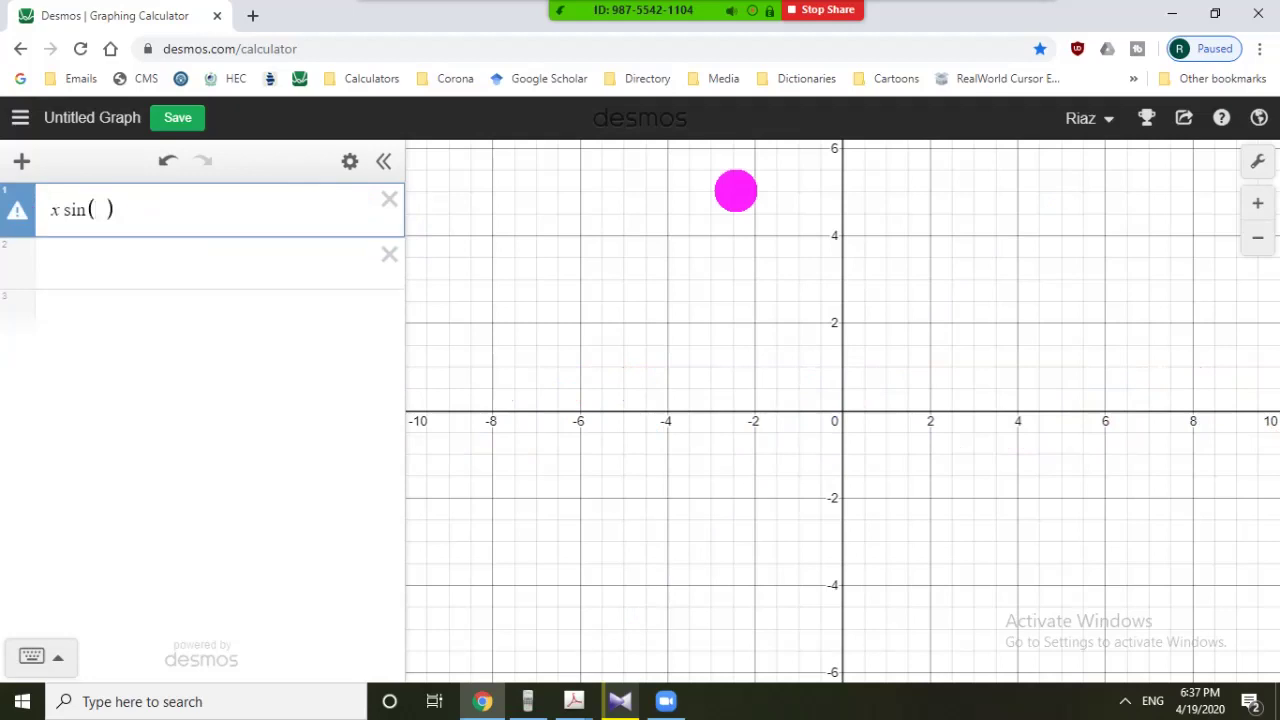
pyautogui.write('1/x')
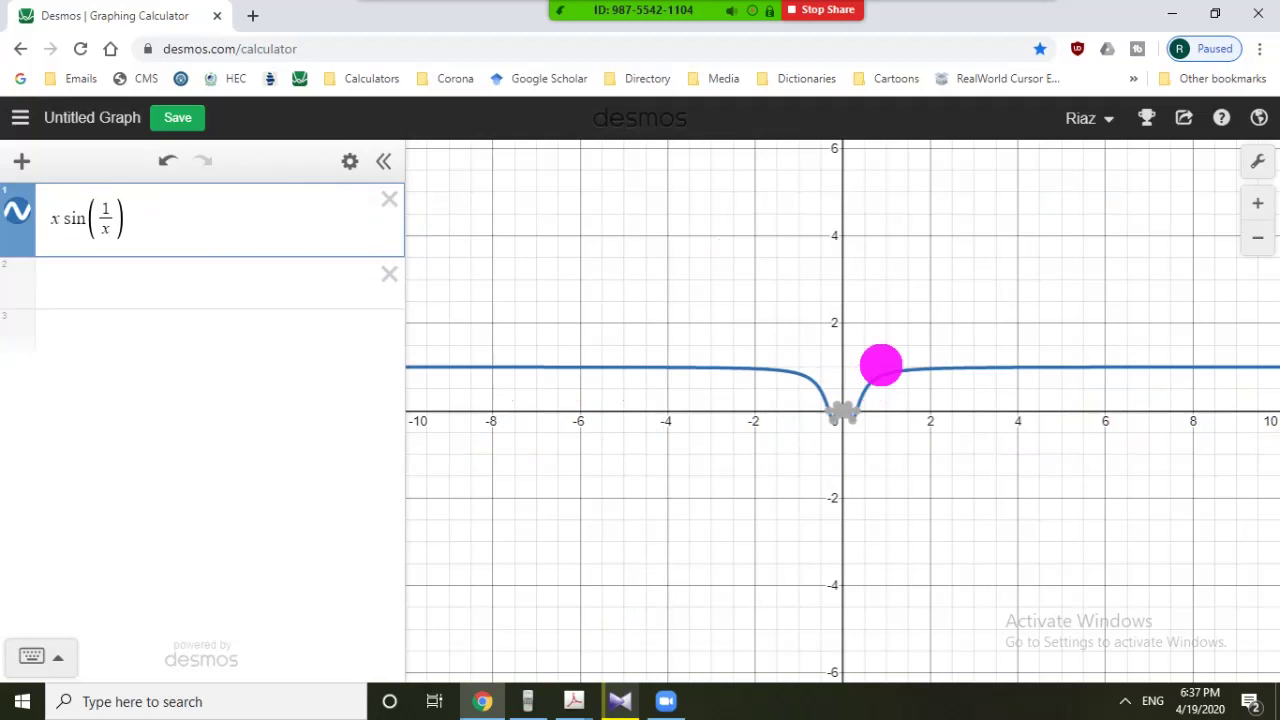
# Examine the oscillations of x sin(1/x) close to the origin.
pyautogui.click(891, 343)
pyautogui.scroll(3, 888, 343)
pyautogui.scroll(5, 829, 400)
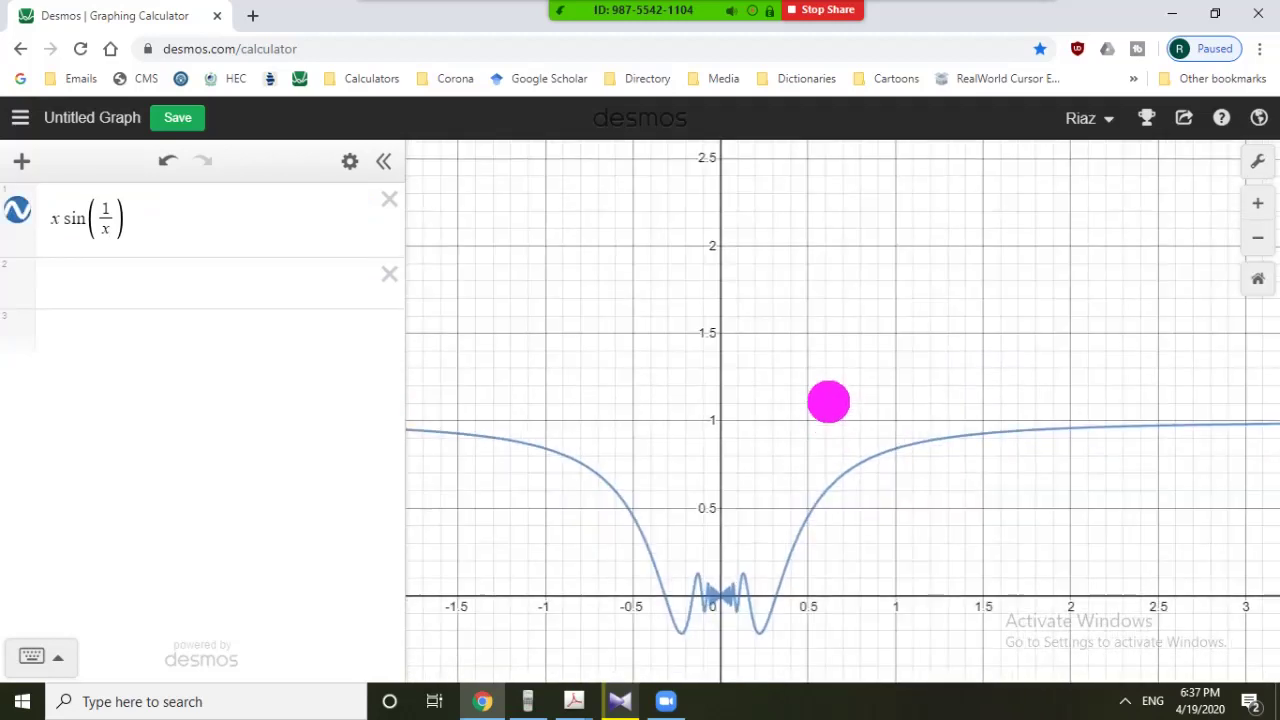
pyautogui.scroll(5, 791, 376)
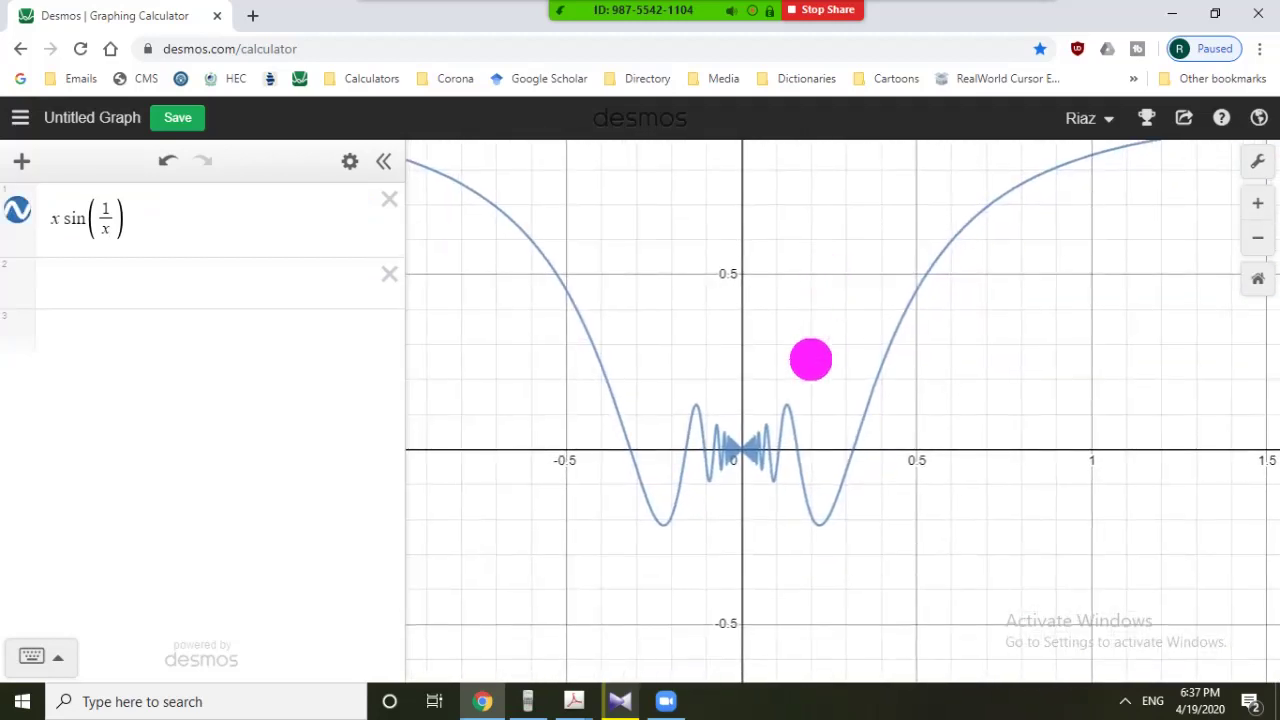
pyautogui.moveTo(753, 421); pyautogui.dragTo(826, 266)
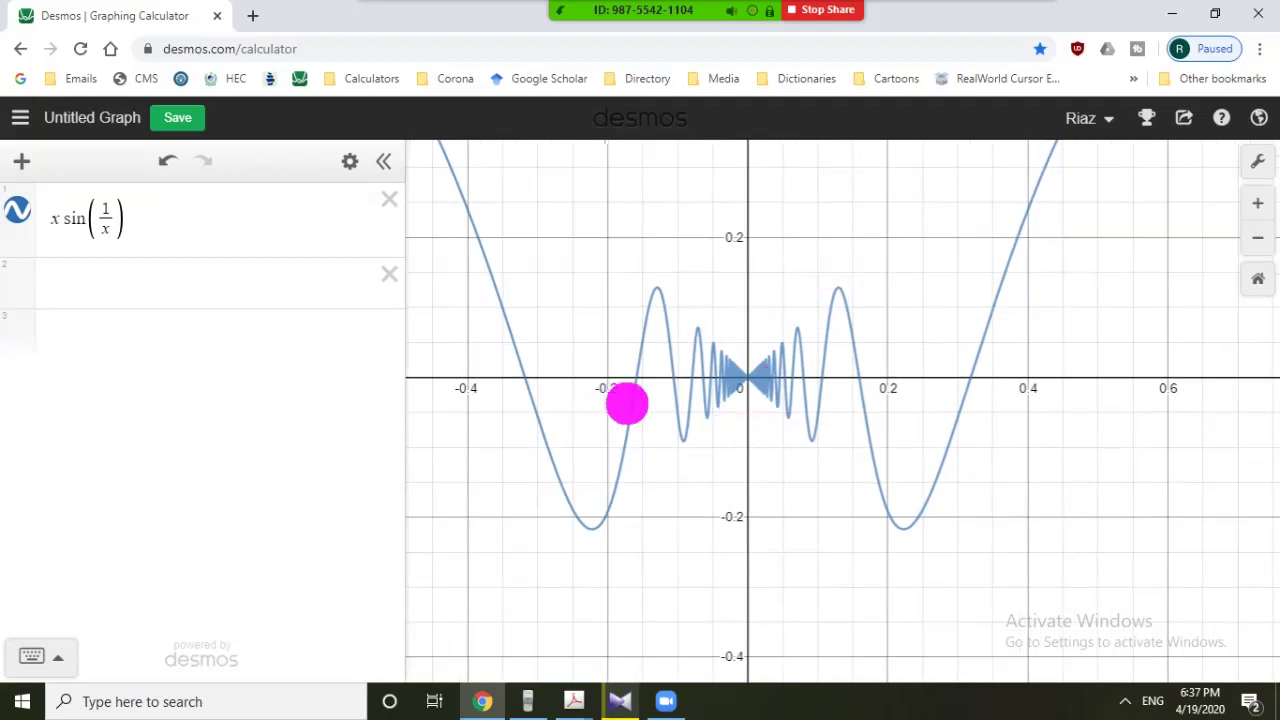
pyautogui.scroll(3, 830, 442)
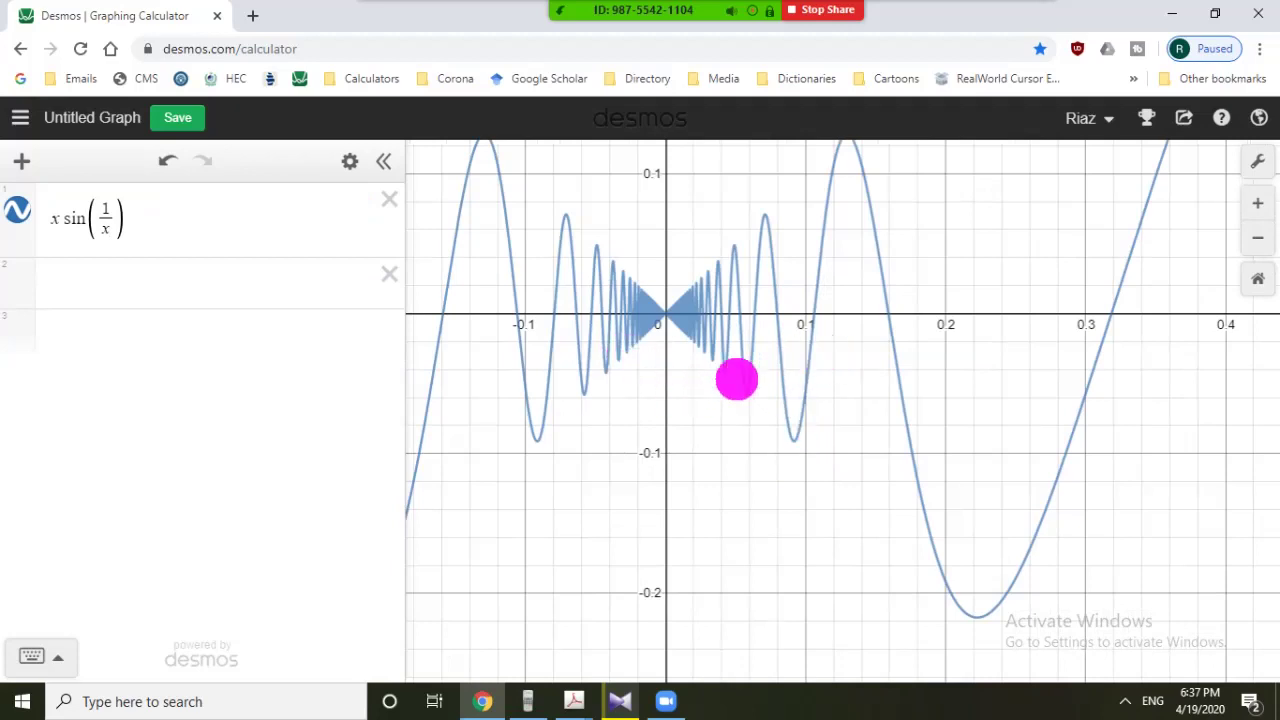
pyautogui.click(710, 366)
pyautogui.click(737, 431)
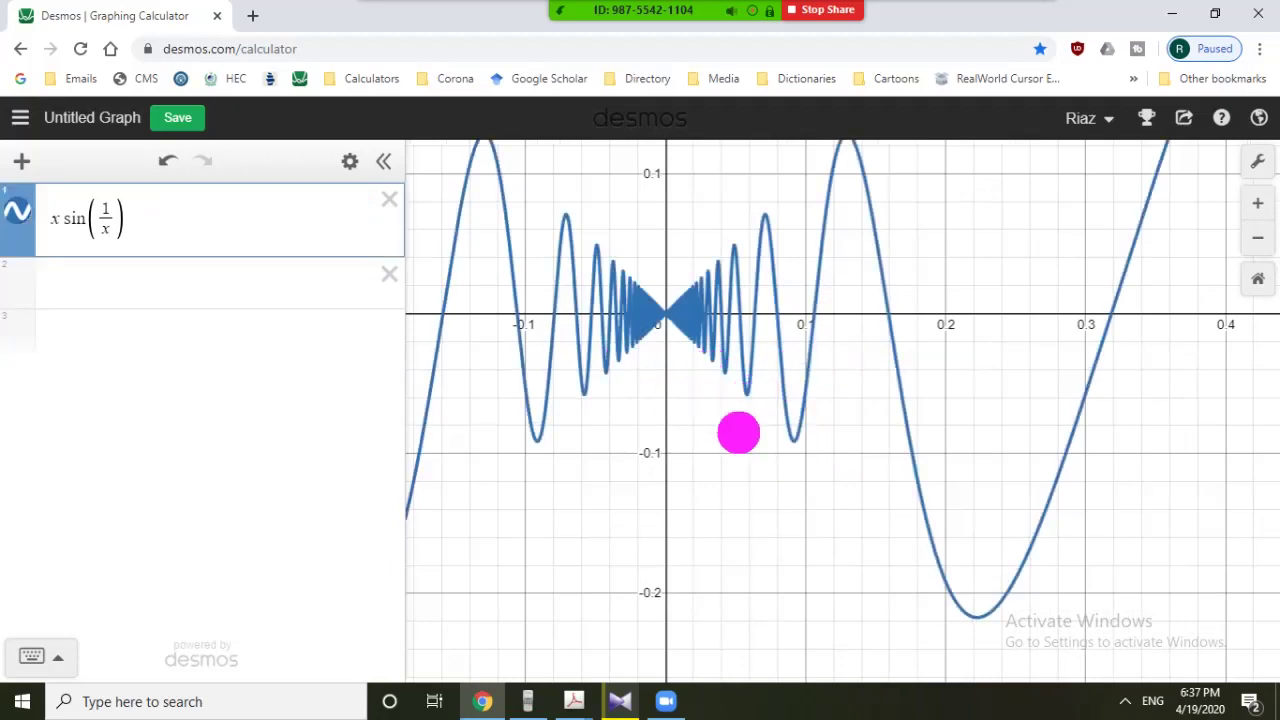
pyautogui.scroll(3, 737, 431)
pyautogui.moveTo(729, 403); pyautogui.dragTo(811, 531)
# Plot |x| and -|x| as the bounding curves of x sin(1/x).
pyautogui.click(171, 296)
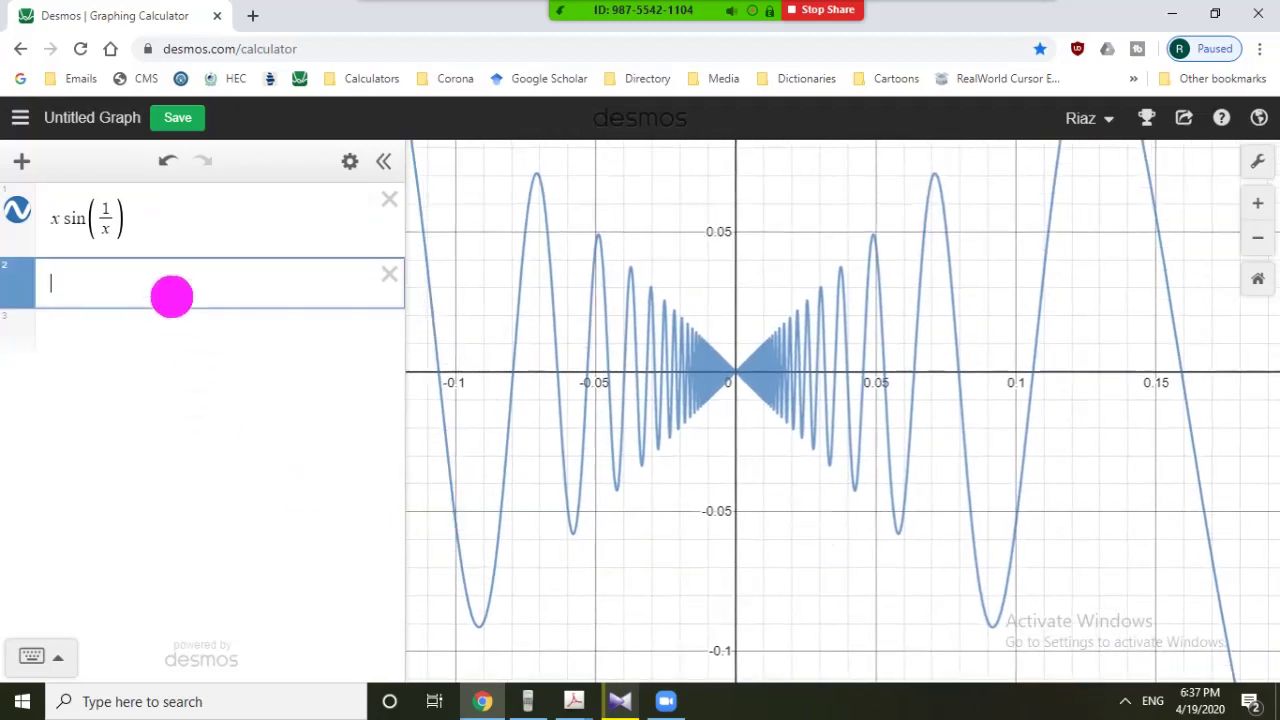
pyautogui.click(40, 650)
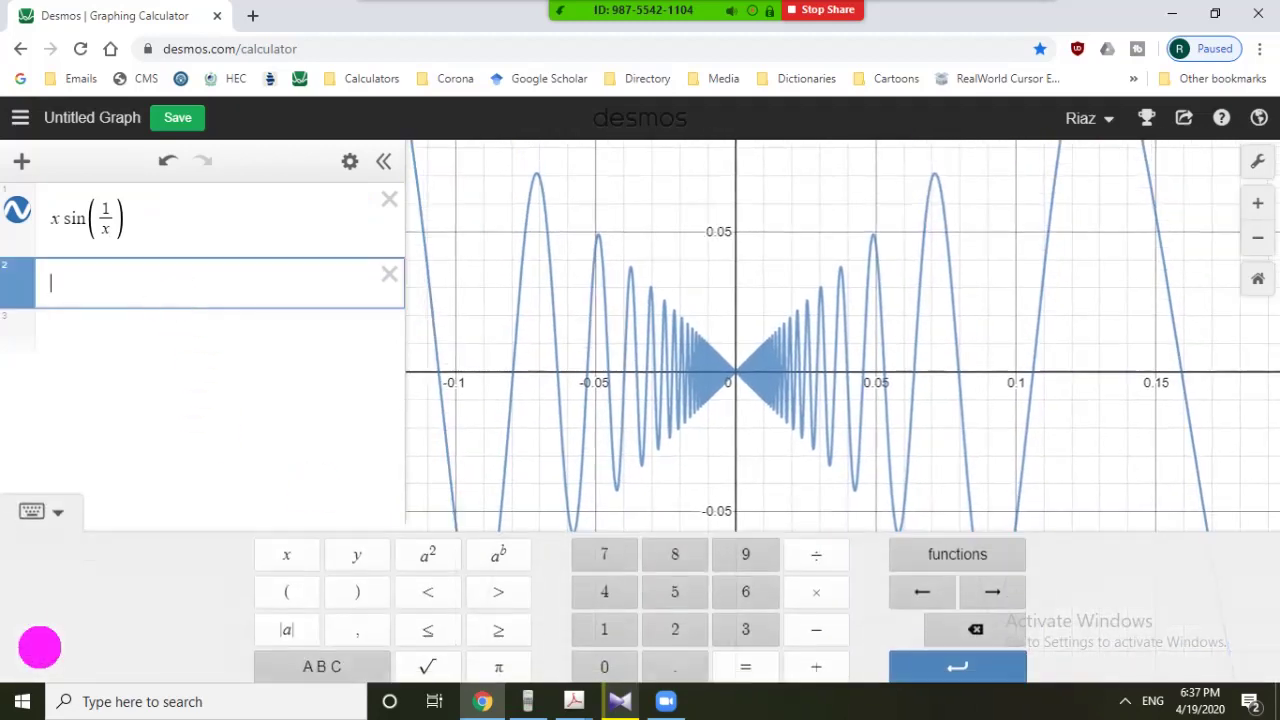
pyautogui.click(280, 622)
pyautogui.write('x|')
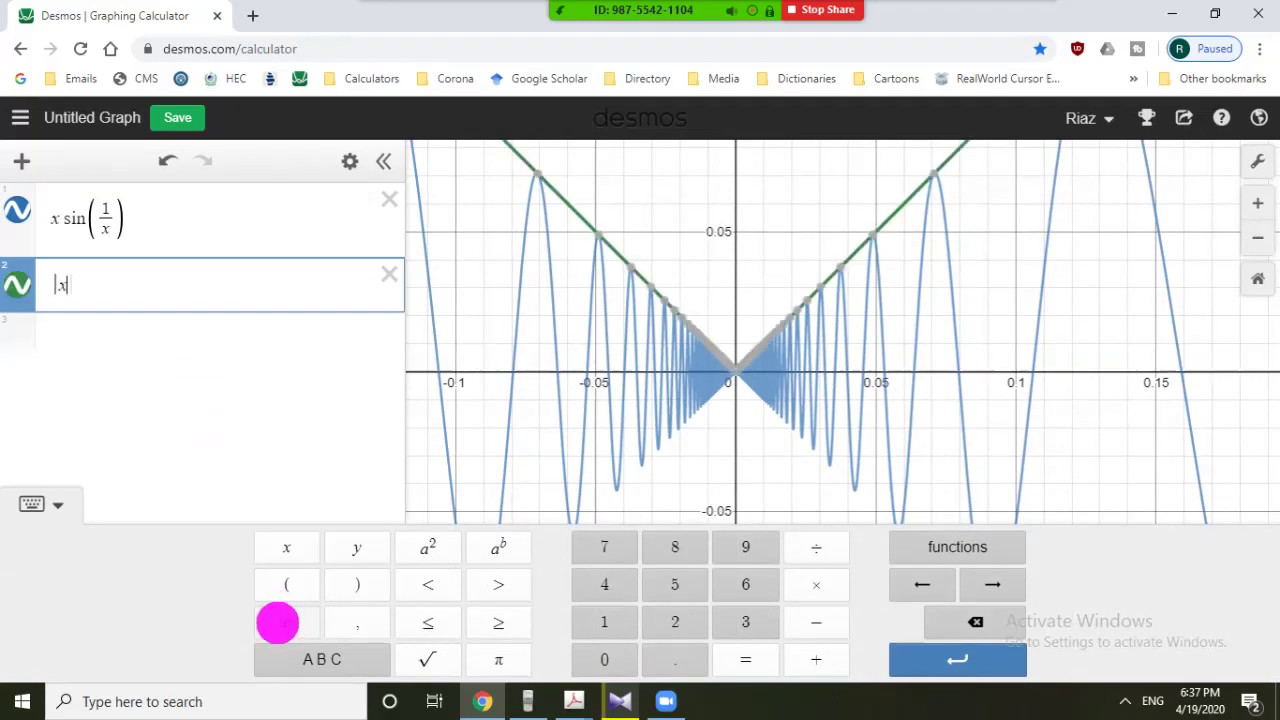
pyautogui.click(112, 333)
pyautogui.write('-')
pyautogui.click(285, 622)
pyautogui.write('x|')
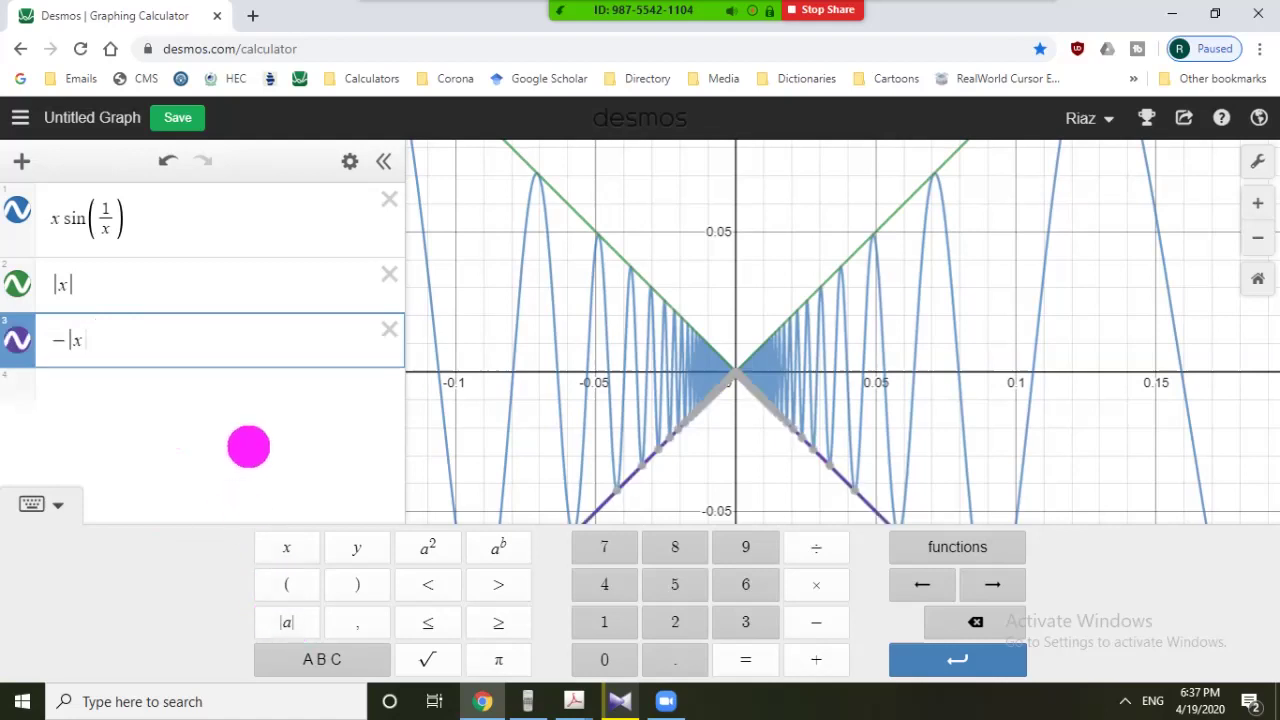
pyautogui.click(249, 443)
# Centre a closer view of the three curves around the origin and display the graph in Projector Mode.
pyautogui.scroll(3, 755, 459)
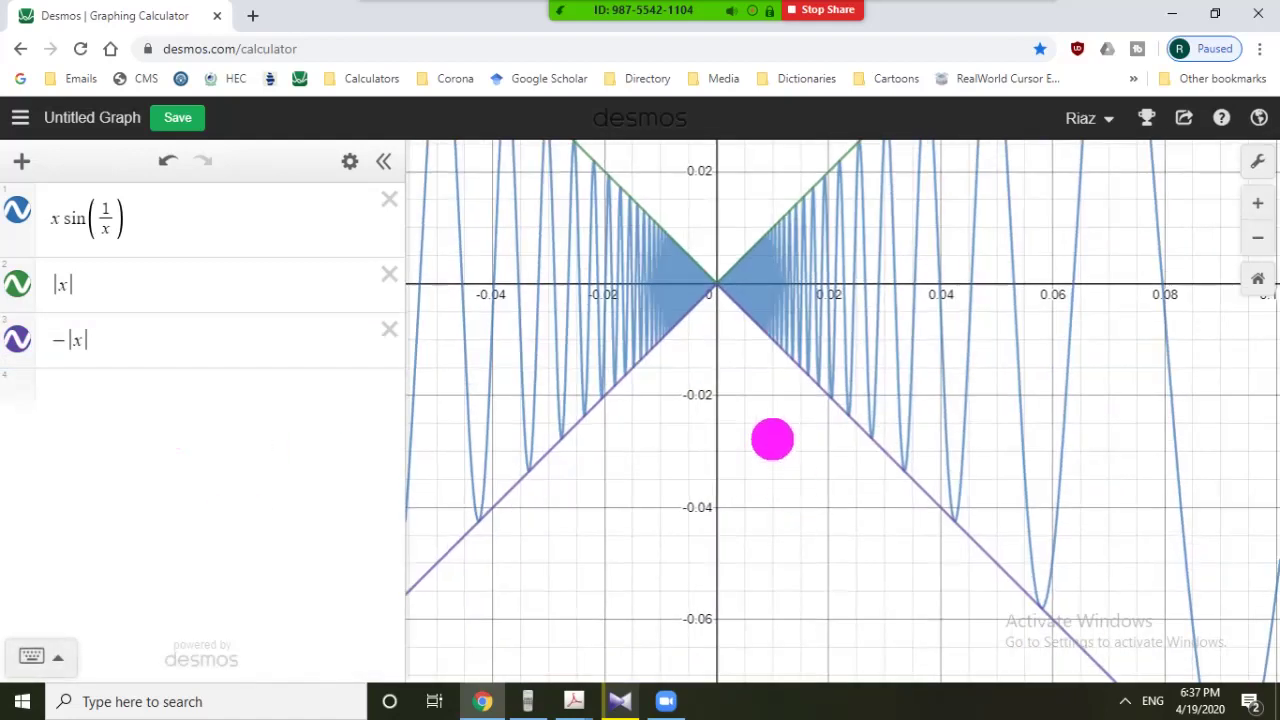
pyautogui.moveTo(714, 416); pyautogui.dragTo(740, 454)
pyautogui.click(1257, 161)
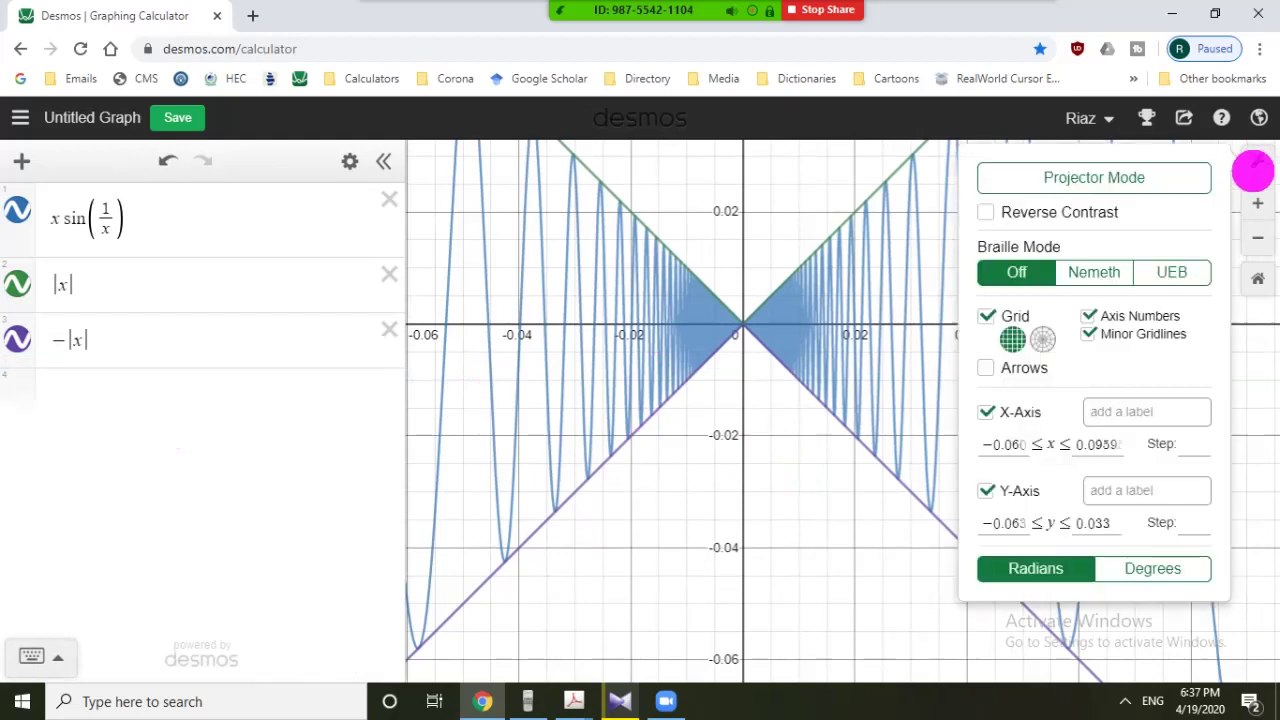
pyautogui.click(1131, 182)
pyautogui.click(803, 517)
pyautogui.moveTo(803, 517); pyautogui.dragTo(790, 544)
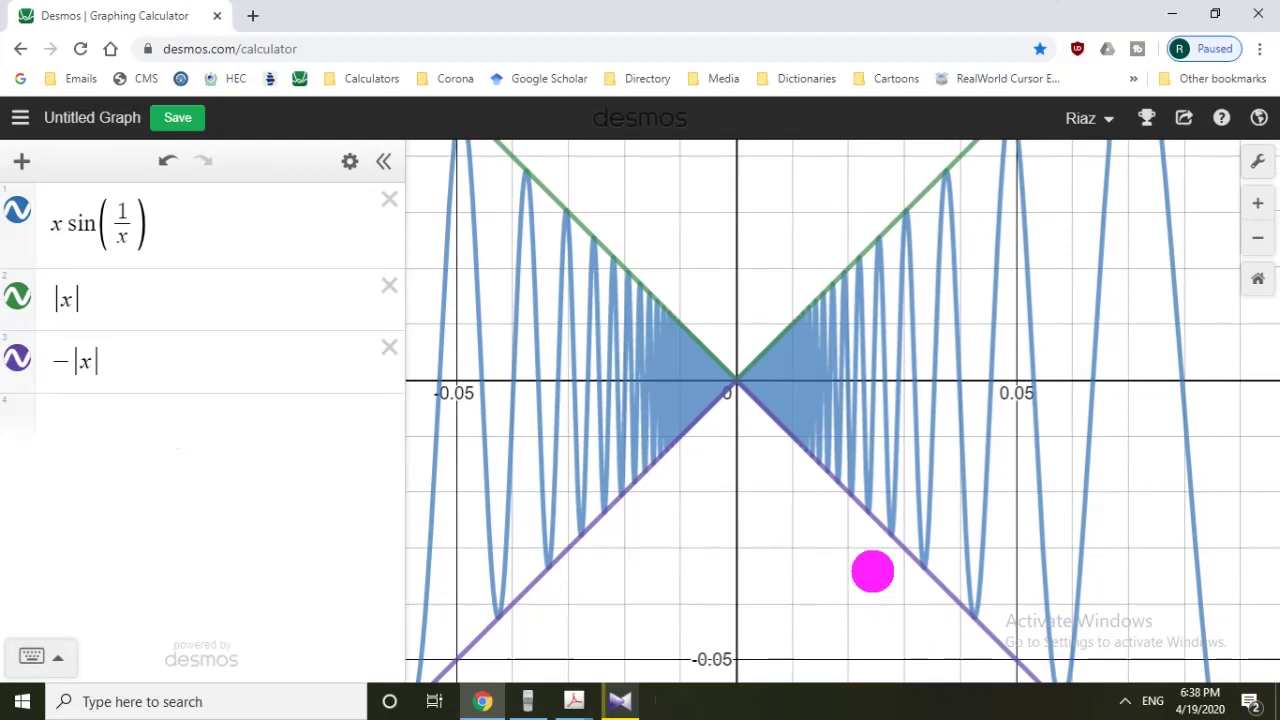
pyautogui.moveTo(323, 8)
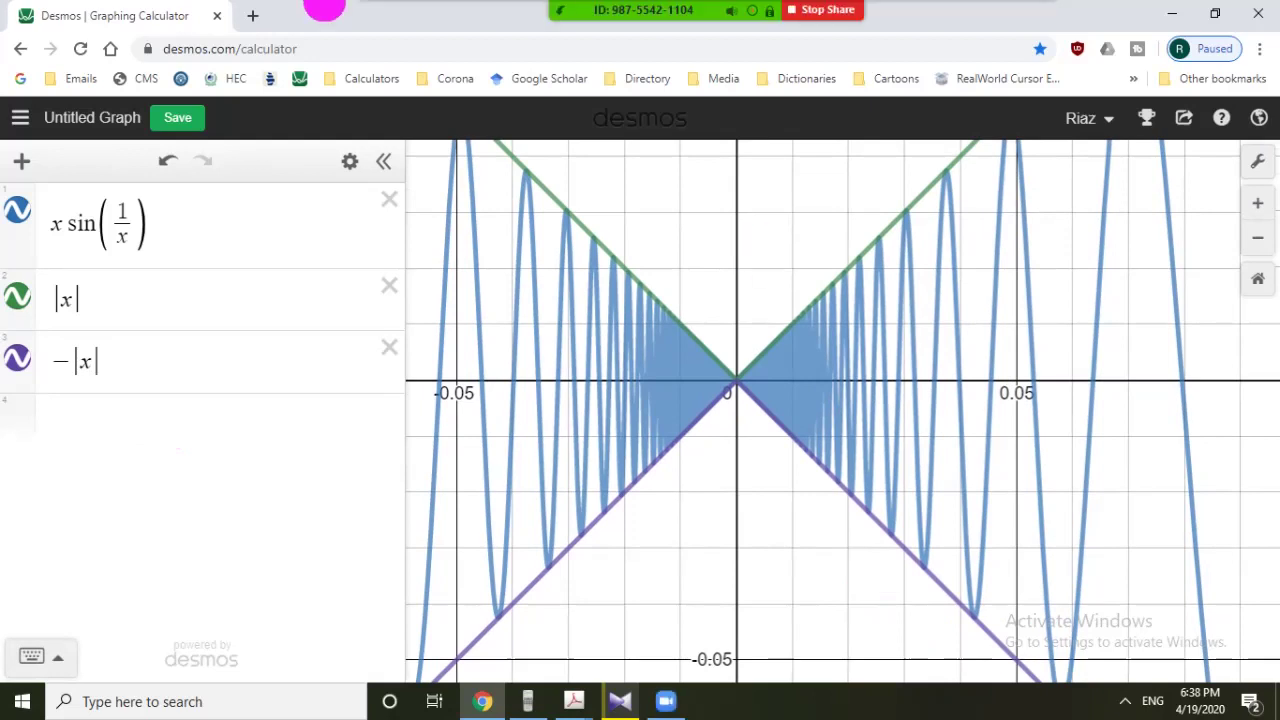